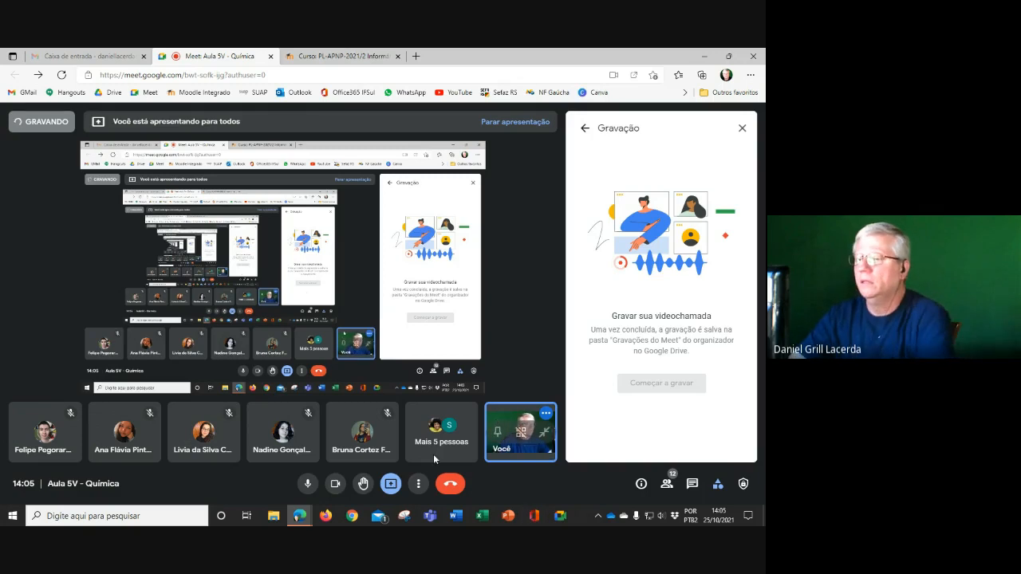
- Switch to the Moodle course page and review the Word section's topics and materials under Unidade IV - Editor de Texto
{"action": "left_click", "coordinate": [345, 55]}
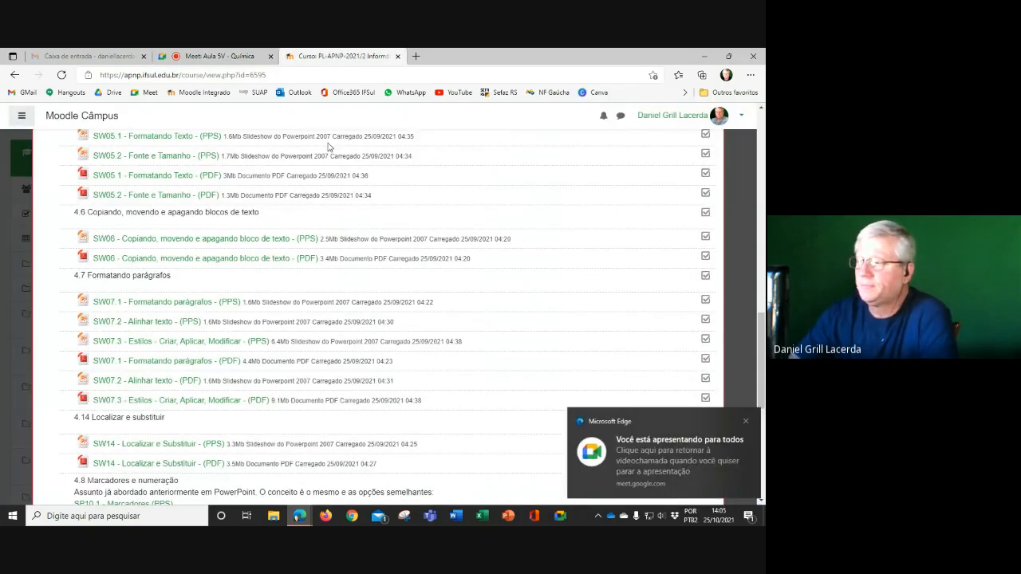
{"action": "scroll", "coordinate": [343, 226], "scroll_direction": "up", "scroll_amount": 1}
{"action": "scroll", "coordinate": [343, 226], "scroll_direction": "up", "scroll_amount": 3}
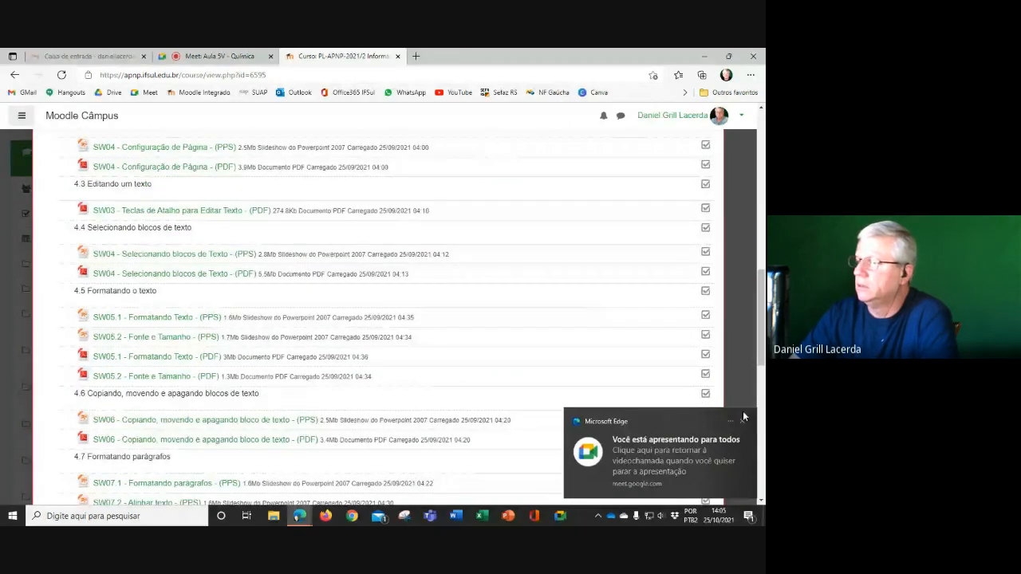
{"action": "scroll", "coordinate": [405, 238], "scroll_direction": "up", "scroll_amount": 3}
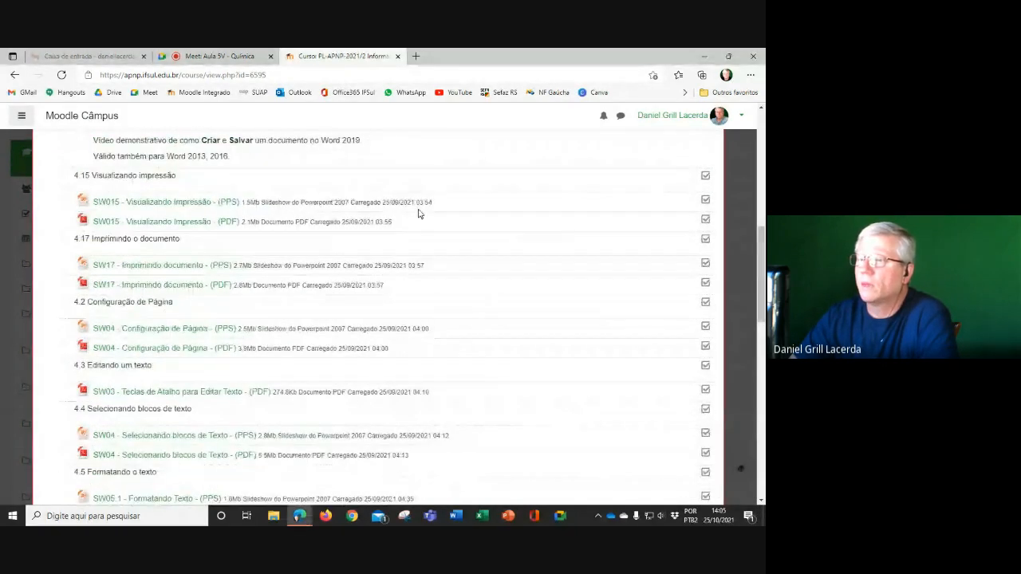
{"action": "scroll", "coordinate": [346, 198], "scroll_direction": "up", "scroll_amount": 4}
{"action": "scroll", "coordinate": [418, 214], "scroll_direction": "up", "scroll_amount": 3}
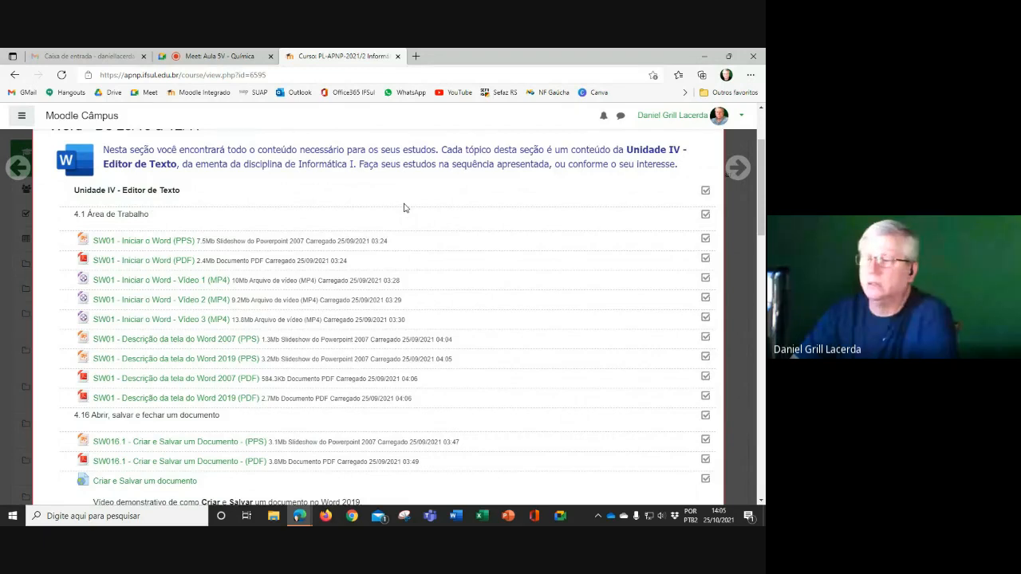
{"action": "scroll", "coordinate": [404, 207], "scroll_direction": "down", "scroll_amount": 2}
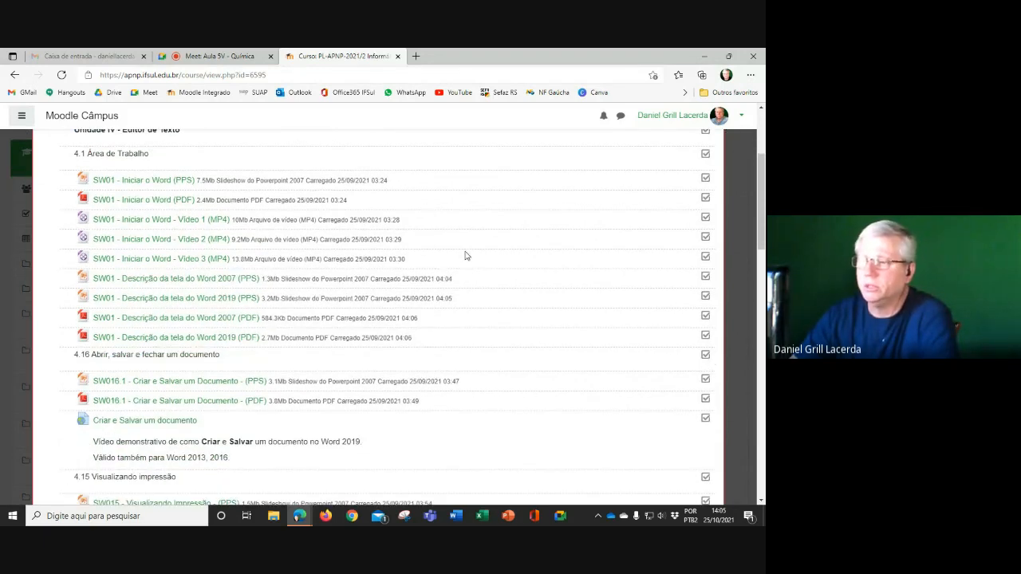
{"action": "scroll", "coordinate": [467, 255], "scroll_direction": "down", "scroll_amount": 2}
{"action": "scroll", "coordinate": [467, 256], "scroll_direction": "down", "scroll_amount": 5}
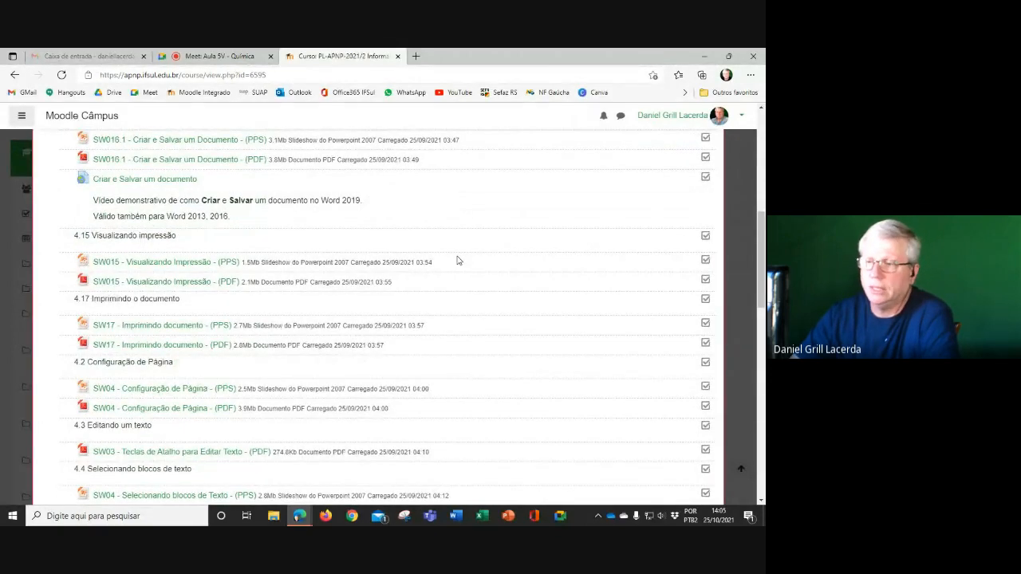
{"action": "scroll", "coordinate": [461, 260], "scroll_direction": "down", "scroll_amount": 10}
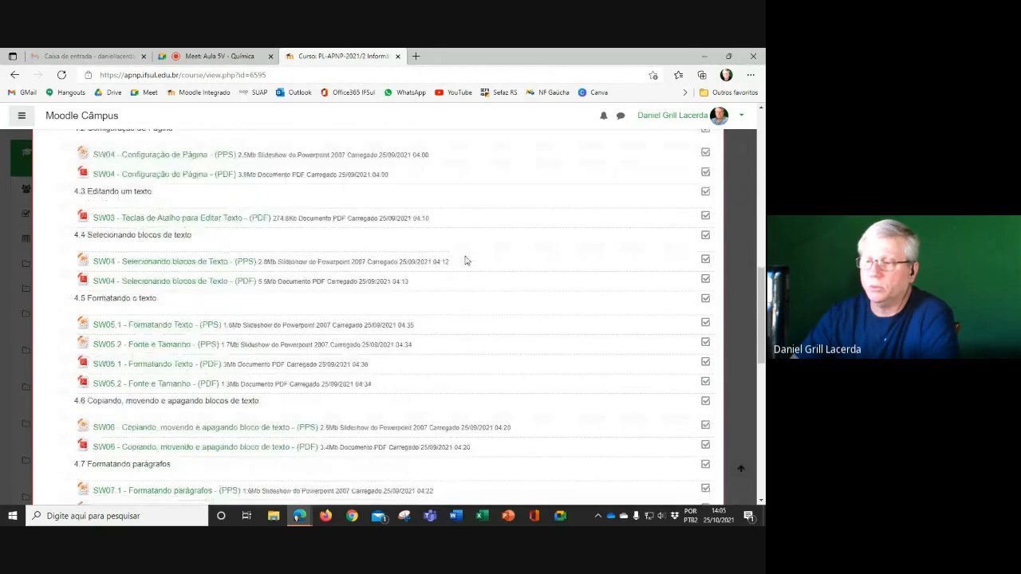
{"action": "scroll", "coordinate": [467, 260], "scroll_direction": "down", "scroll_amount": 10}
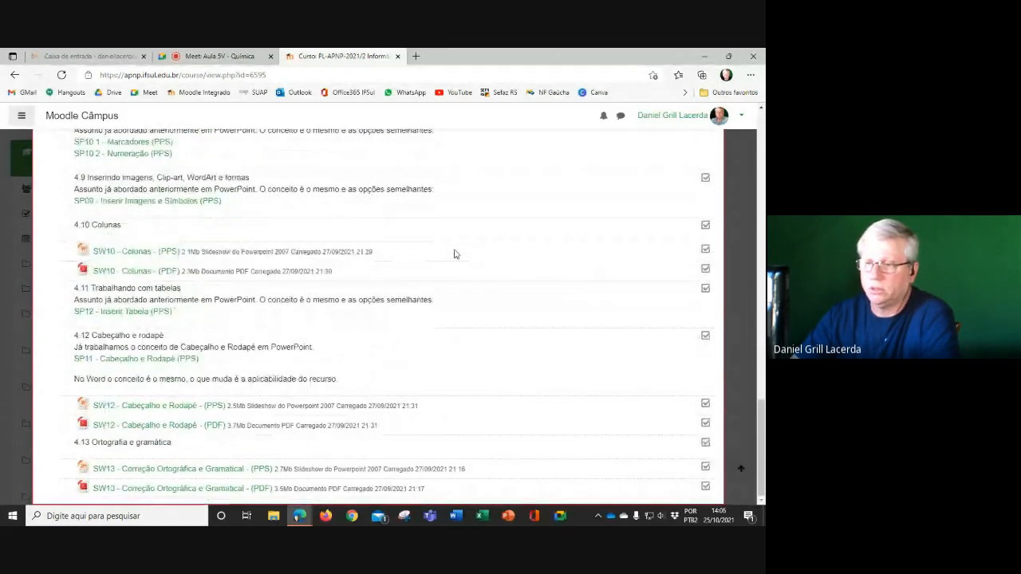
{"action": "scroll", "coordinate": [456, 254], "scroll_direction": "up", "scroll_amount": 15}
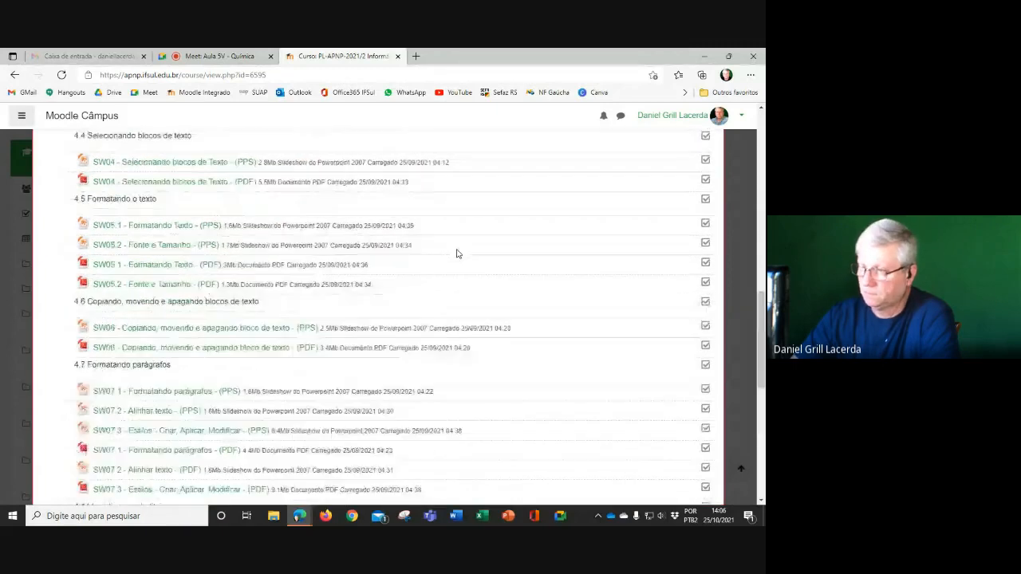
{"action": "scroll", "coordinate": [456, 254], "scroll_direction": "up", "scroll_amount": 11}
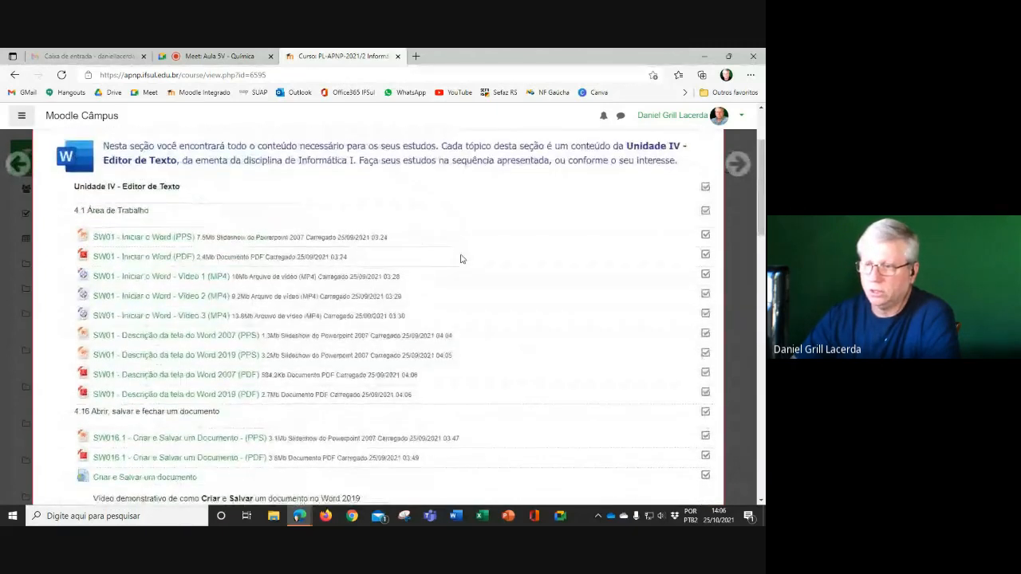
{"action": "scroll", "coordinate": [461, 259], "scroll_direction": "down", "scroll_amount": 7}
{"action": "scroll", "coordinate": [460, 259], "scroll_direction": "up", "scroll_amount": 5}
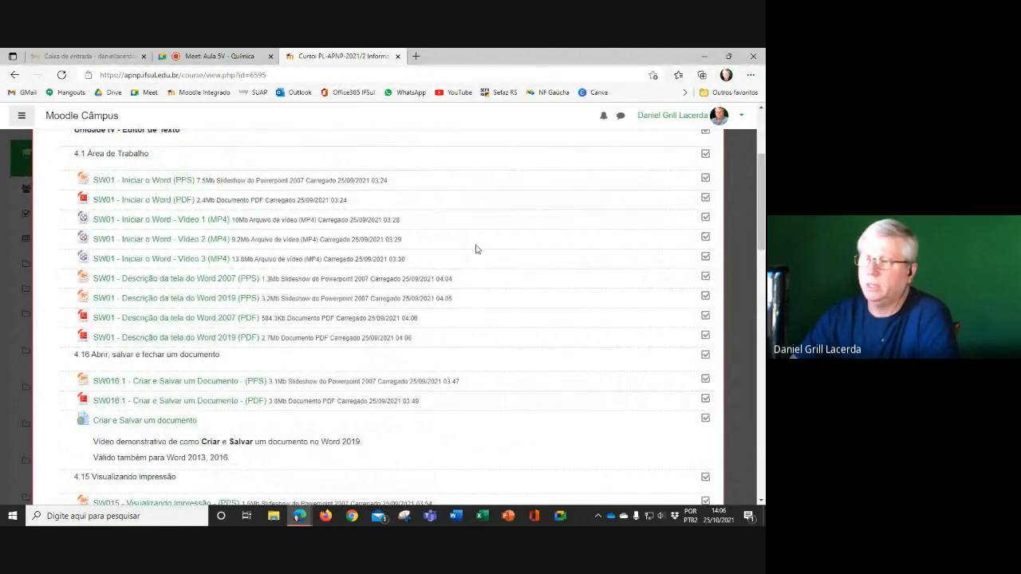
{"action": "scroll", "coordinate": [476, 256], "scroll_direction": "down", "scroll_amount": 3}
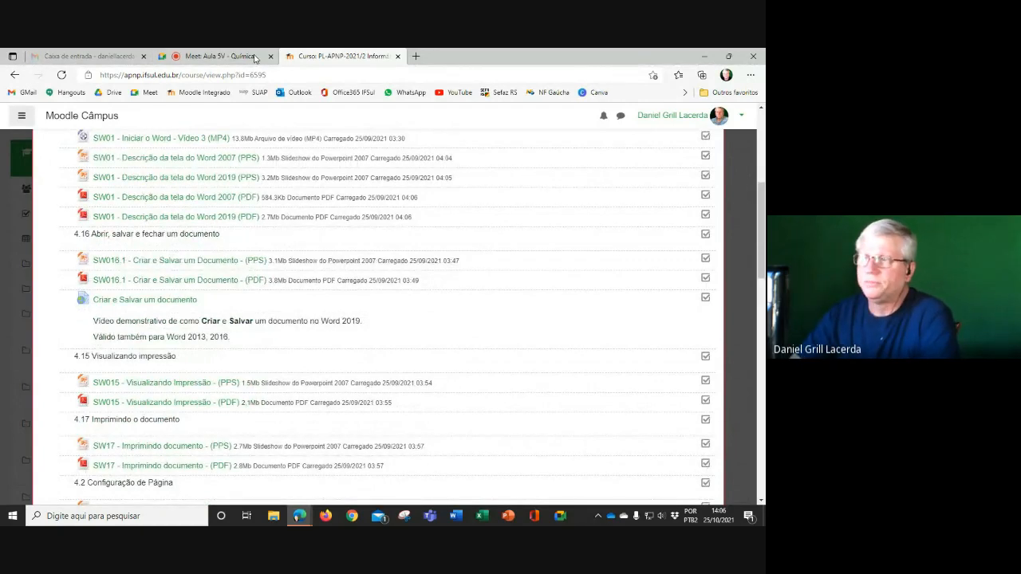
- Return to the Google Meet call and close its Gravação pane
{"action": "left_click", "coordinate": [236, 57]}
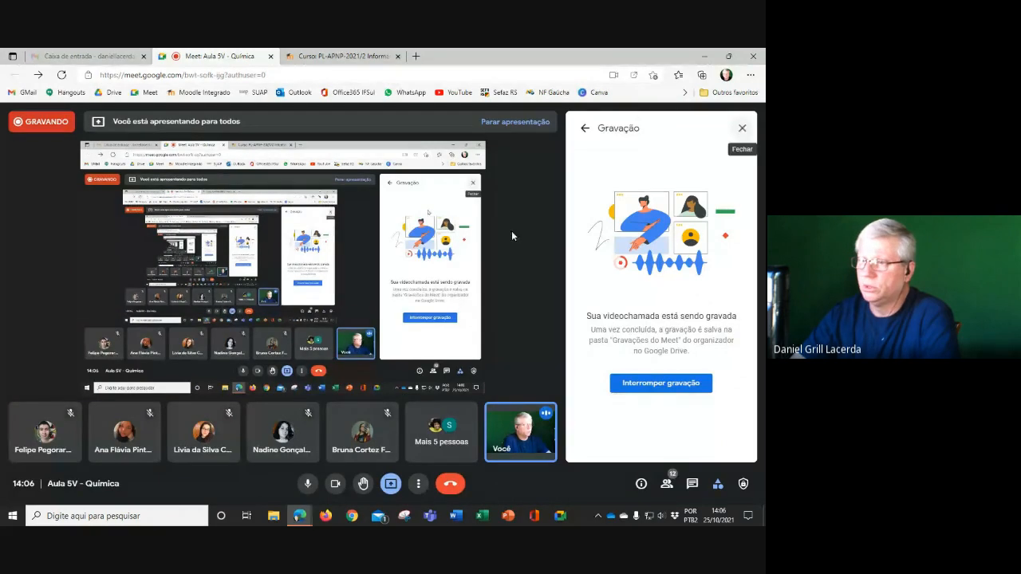
{"action": "left_click", "coordinate": [742, 131]}
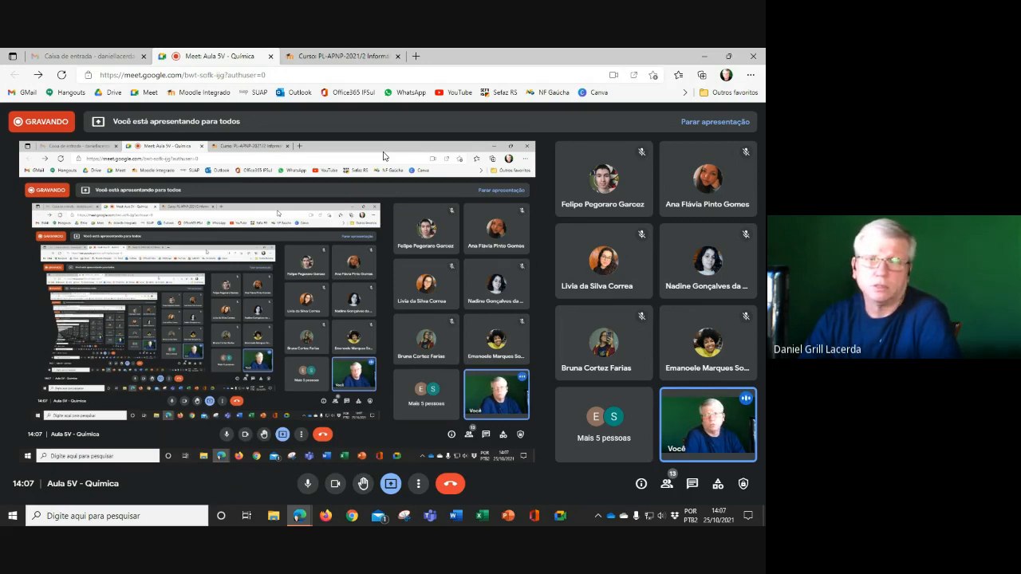
- Go back to the Moodle course, close the Word section and open the Referências section
{"action": "left_click", "coordinate": [335, 55]}
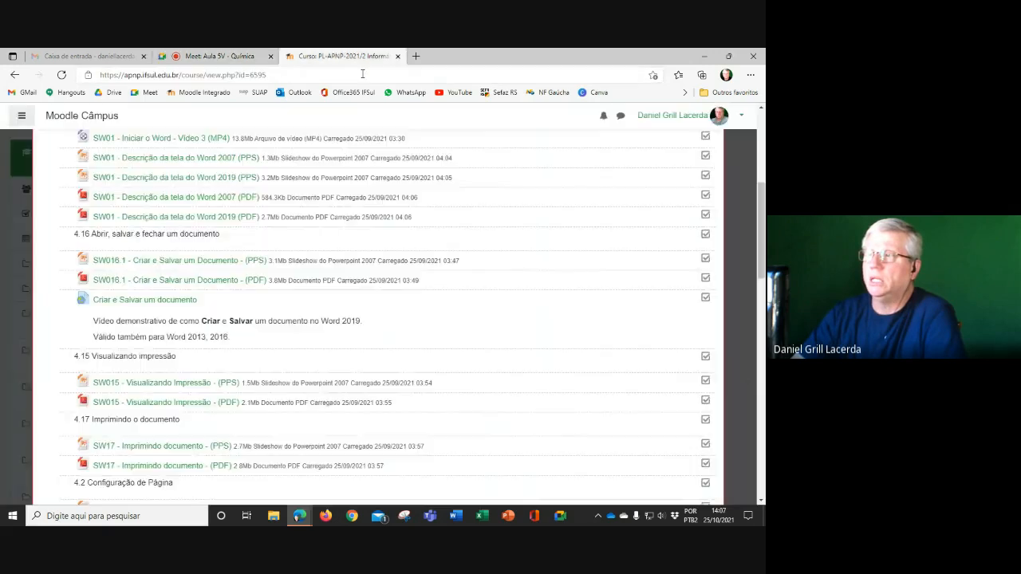
{"action": "scroll", "coordinate": [615, 205], "scroll_direction": "up", "scroll_amount": 1}
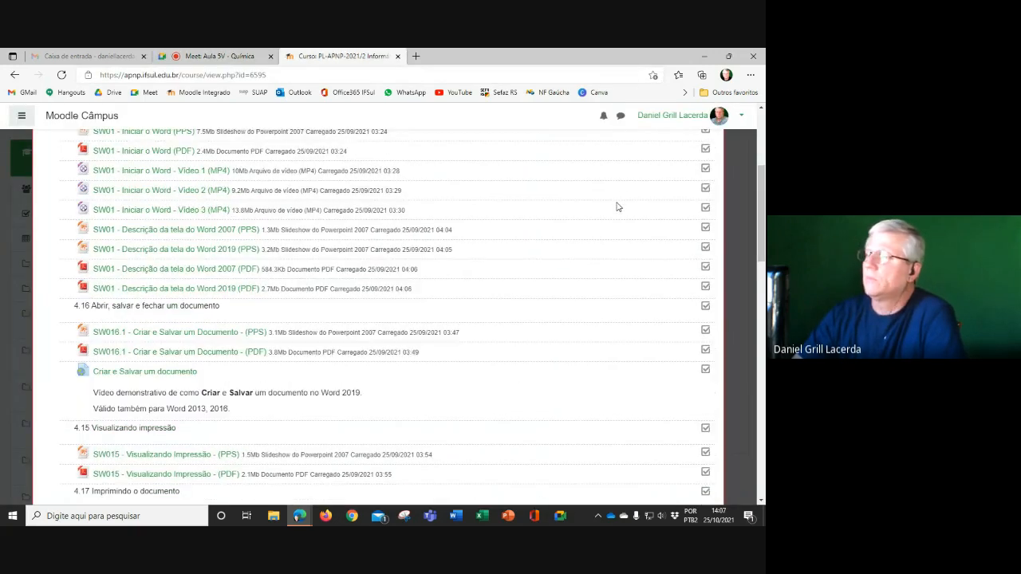
{"action": "scroll", "coordinate": [615, 205], "scroll_direction": "up", "scroll_amount": 3}
{"action": "left_click", "coordinate": [721, 232]}
{"action": "scroll", "coordinate": [530, 469], "scroll_direction": "down", "scroll_amount": 3}
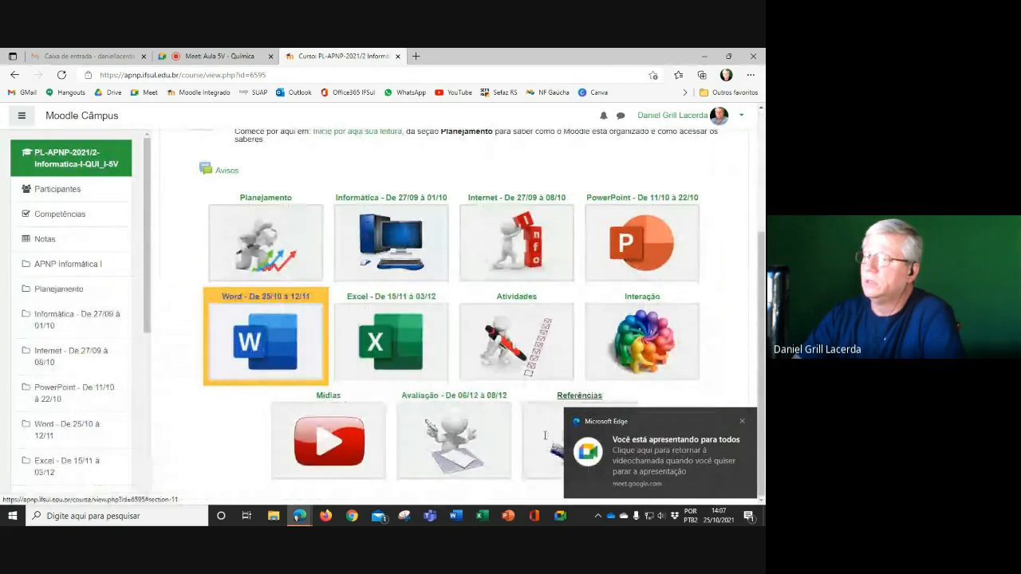
{"action": "left_click", "coordinate": [551, 440]}
- Examine the Referências section from the Biblioteca Virtual books and online training through the ABNT norms to the IBGE table standards
{"action": "scroll", "coordinate": [384, 389], "scroll_direction": "down", "scroll_amount": 7}
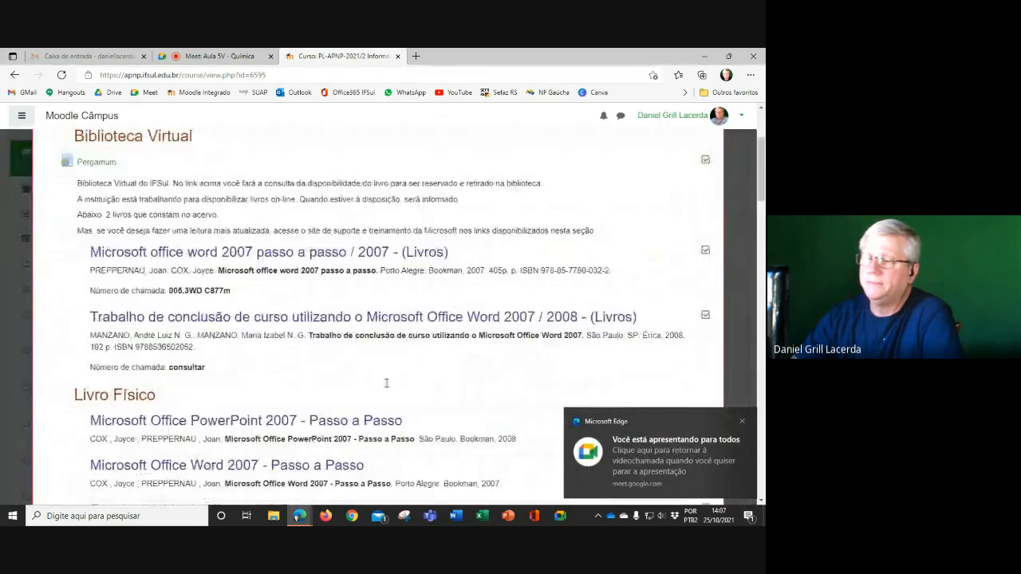
{"action": "scroll", "coordinate": [385, 390], "scroll_direction": "down", "scroll_amount": 10}
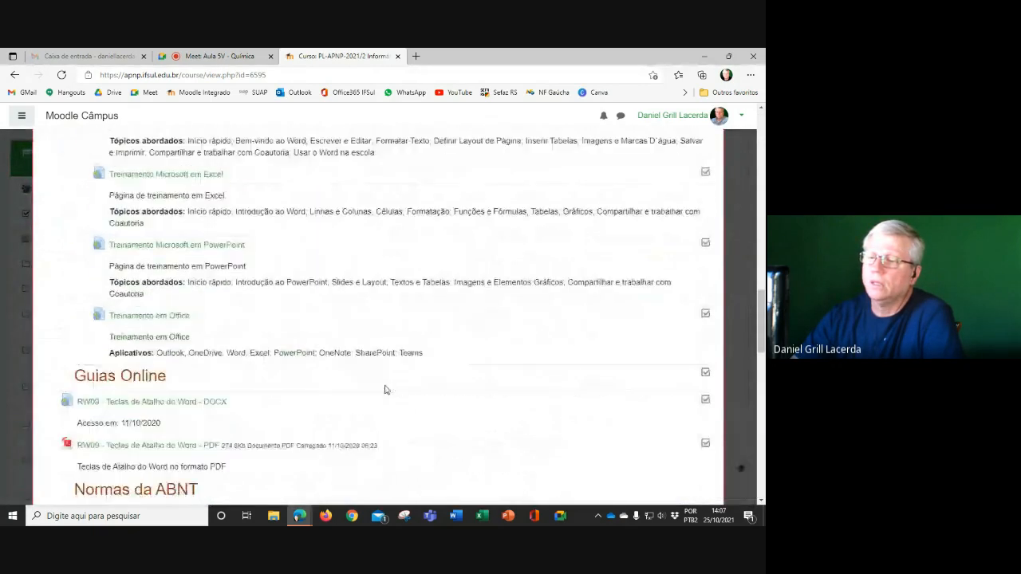
{"action": "scroll", "coordinate": [385, 390], "scroll_direction": "up", "scroll_amount": 3}
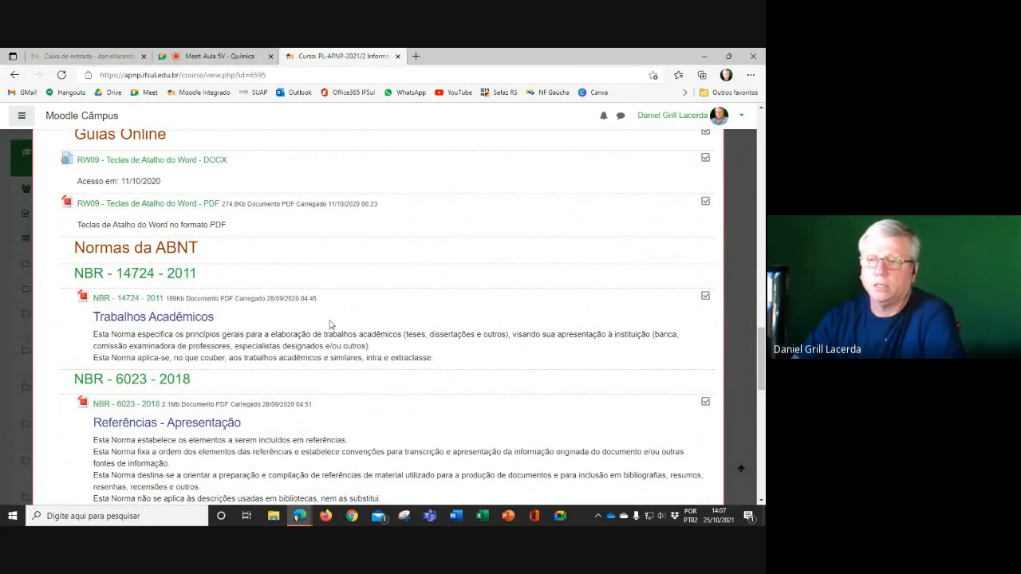
{"action": "scroll", "coordinate": [333, 325], "scroll_direction": "down", "scroll_amount": 1}
{"action": "scroll", "coordinate": [333, 325], "scroll_direction": "down", "scroll_amount": 1}
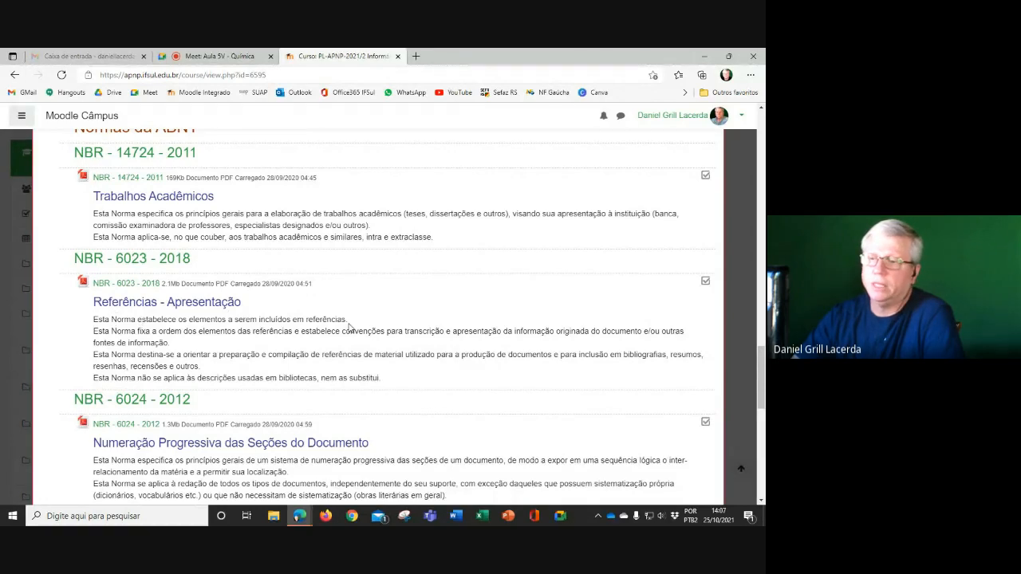
{"action": "scroll", "coordinate": [348, 325], "scroll_direction": "down", "scroll_amount": 1}
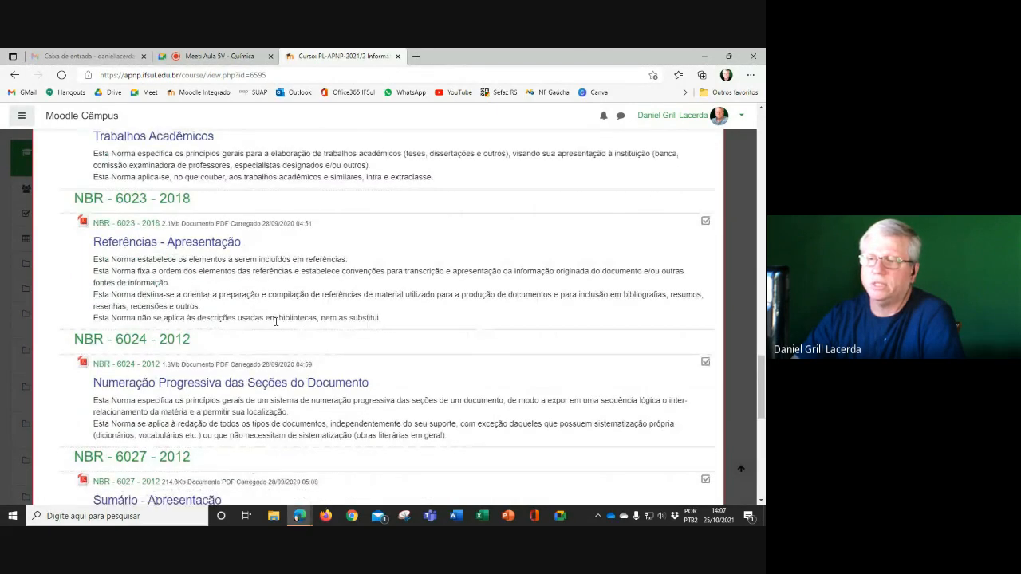
{"action": "scroll", "coordinate": [276, 321], "scroll_direction": "down", "scroll_amount": 1}
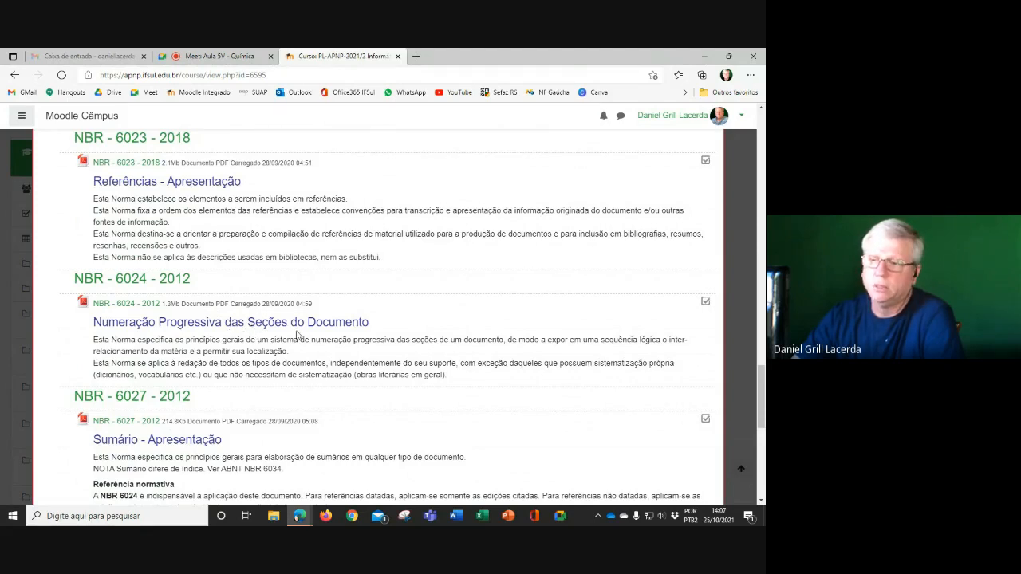
{"action": "scroll", "coordinate": [331, 335], "scroll_direction": "down", "scroll_amount": 1}
{"action": "scroll", "coordinate": [331, 336], "scroll_direction": "down", "scroll_amount": 2}
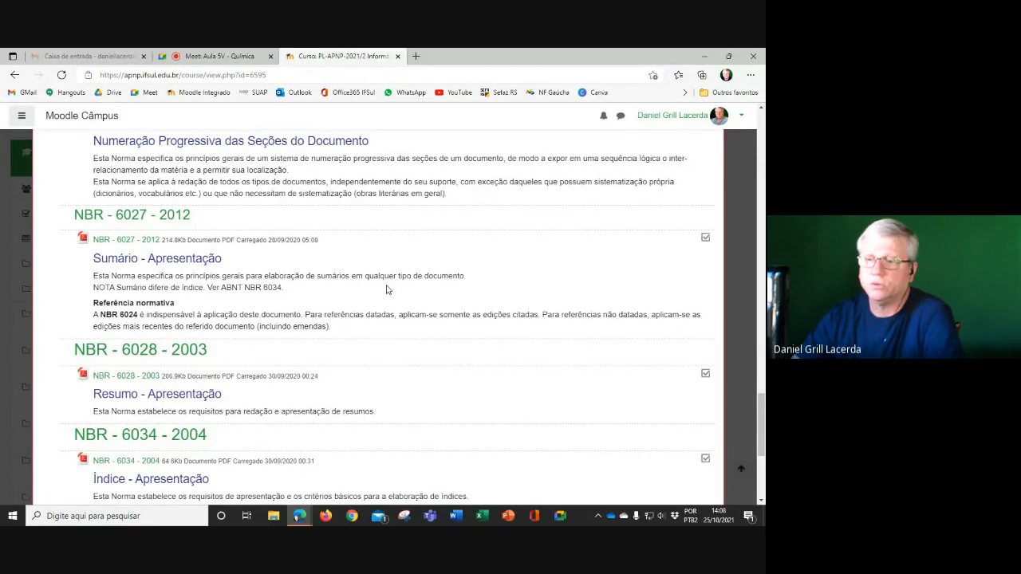
{"action": "scroll", "coordinate": [387, 290], "scroll_direction": "down", "scroll_amount": 1}
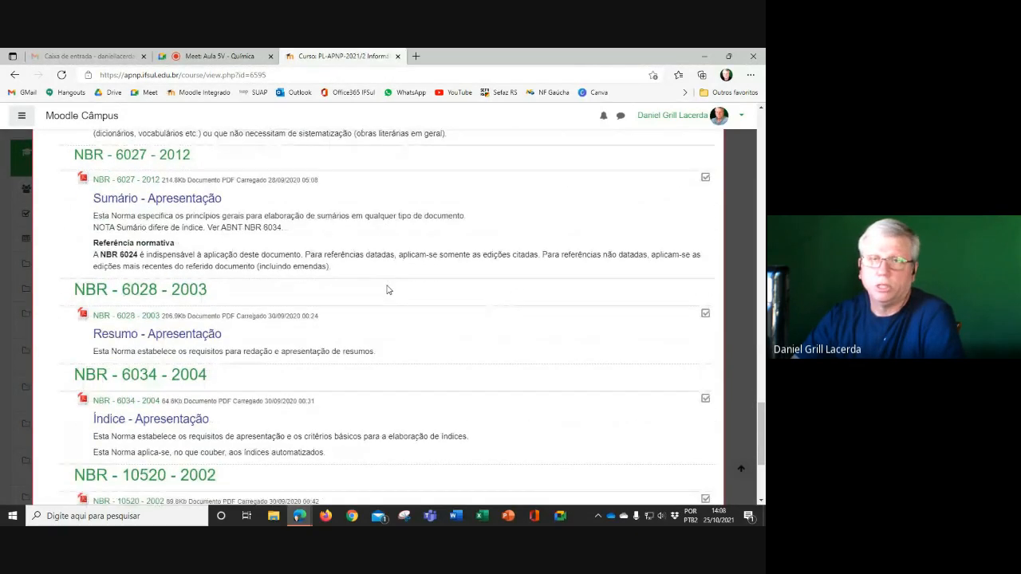
{"action": "scroll", "coordinate": [387, 290], "scroll_direction": "up", "scroll_amount": 2}
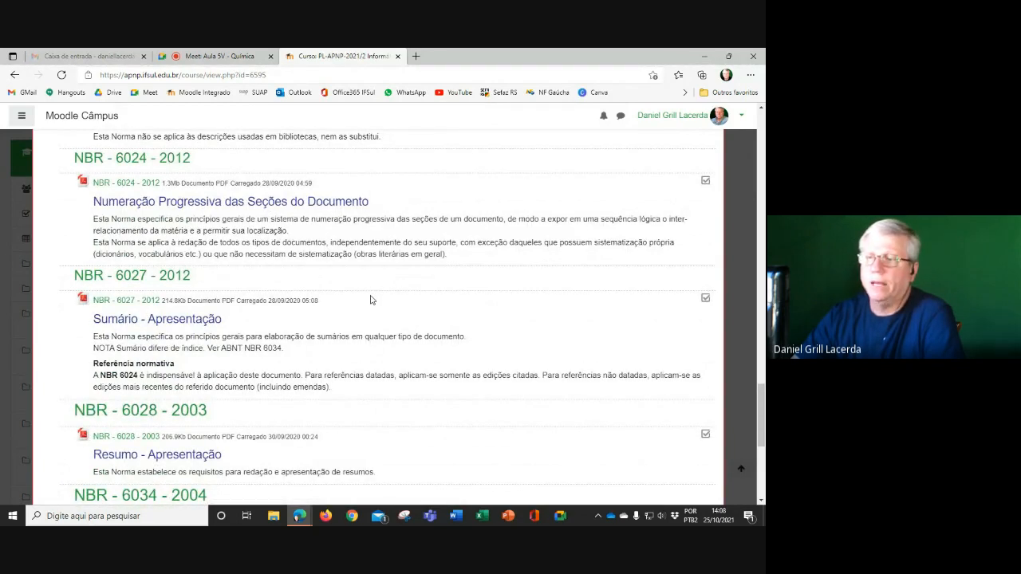
{"action": "scroll", "coordinate": [370, 300], "scroll_direction": "down", "scroll_amount": 1}
{"action": "scroll", "coordinate": [370, 300], "scroll_direction": "up", "scroll_amount": 2}
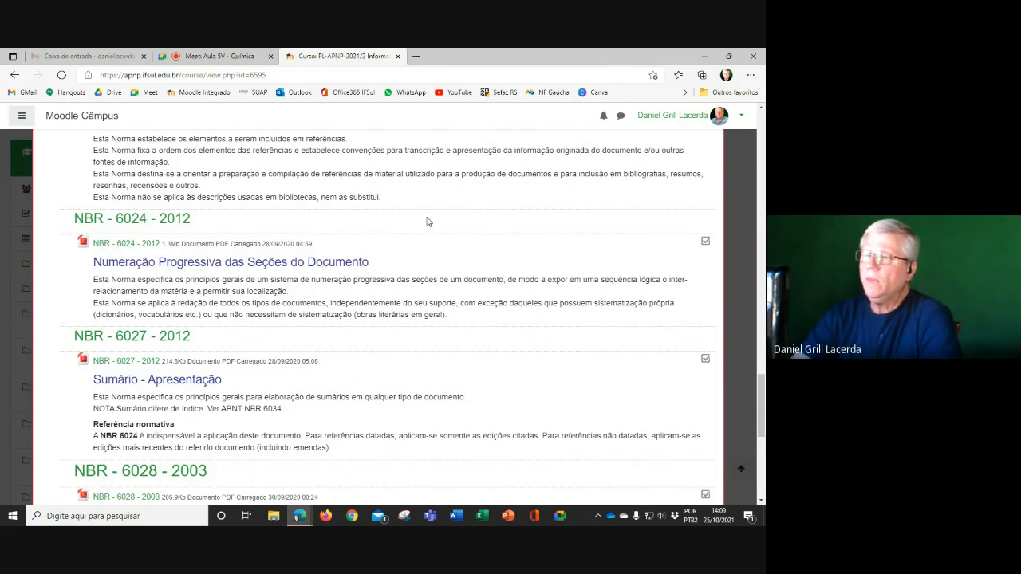
{"action": "scroll", "coordinate": [464, 270], "scroll_direction": "down", "scroll_amount": 1}
{"action": "scroll", "coordinate": [461, 269], "scroll_direction": "down", "scroll_amount": 5}
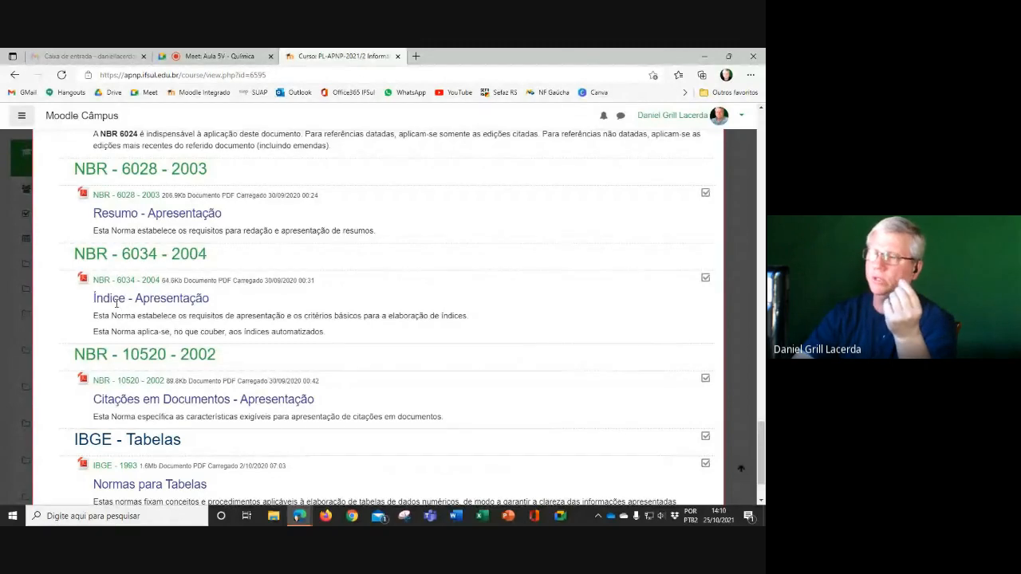
{"action": "scroll", "coordinate": [160, 308], "scroll_direction": "down", "scroll_amount": 2}
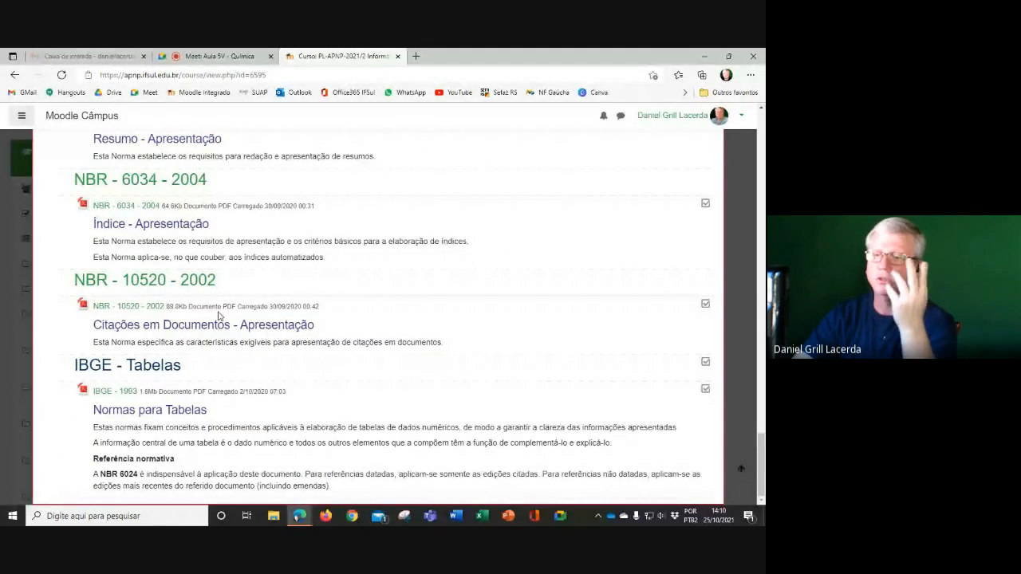
- Close the Referências section and return to the course overview
{"action": "scroll", "coordinate": [129, 359], "scroll_direction": "up", "scroll_amount": 5}
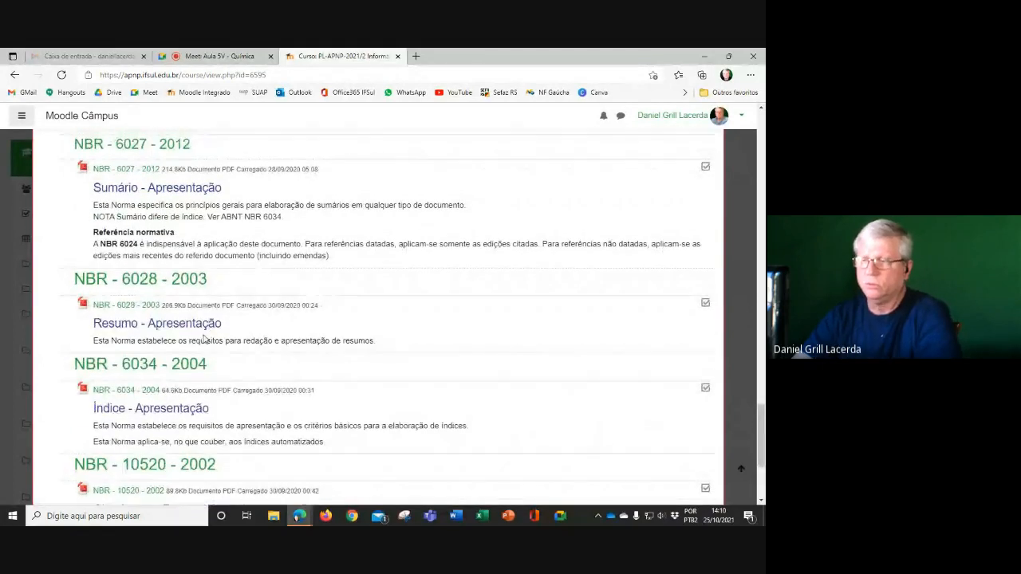
{"action": "scroll", "coordinate": [188, 334], "scroll_direction": "up", "scroll_amount": 12}
{"action": "scroll", "coordinate": [272, 311], "scroll_direction": "down", "scroll_amount": 2}
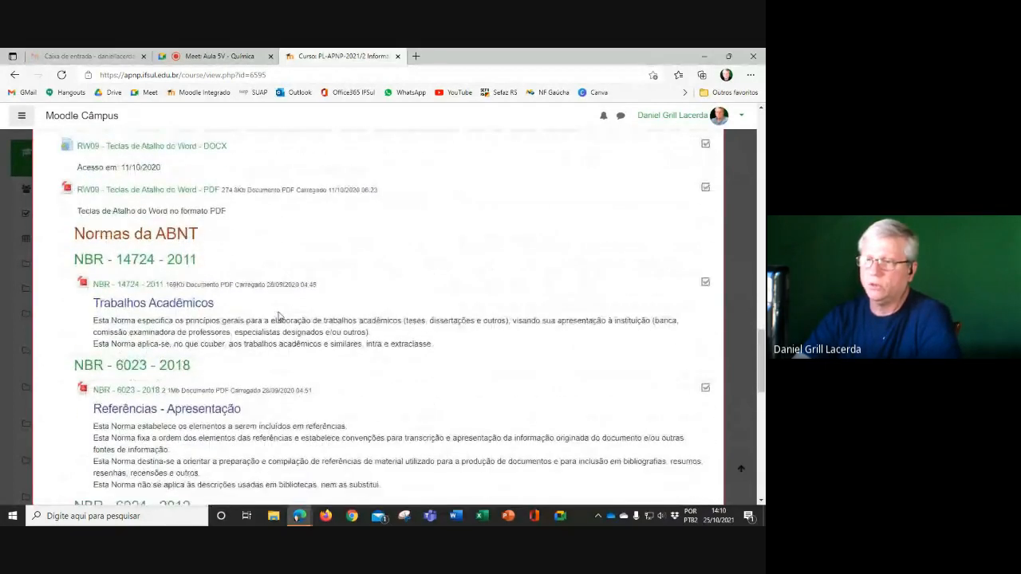
{"action": "scroll", "coordinate": [386, 370], "scroll_direction": "up", "scroll_amount": 3}
{"action": "scroll", "coordinate": [388, 368], "scroll_direction": "up", "scroll_amount": 20}
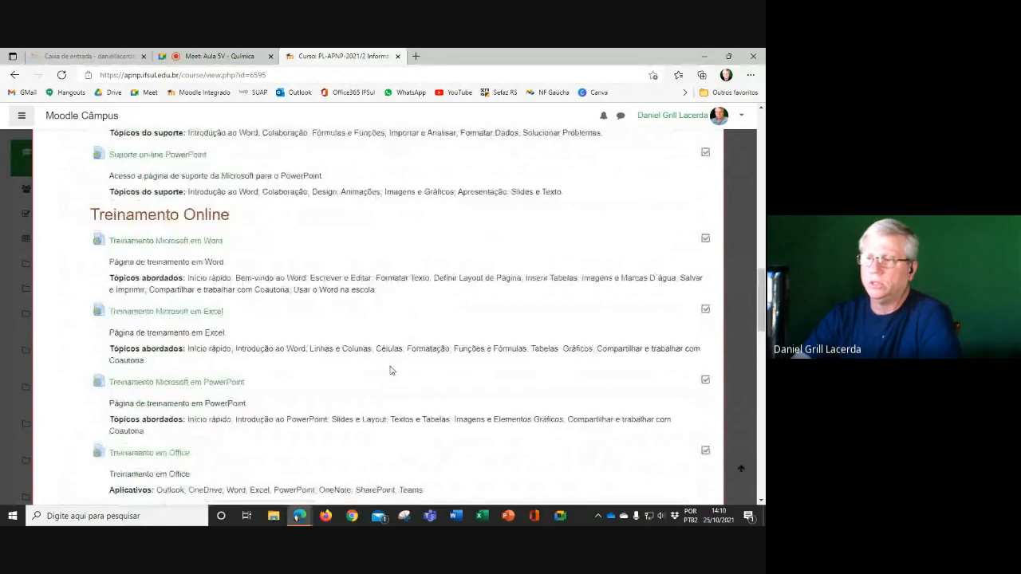
{"action": "scroll", "coordinate": [400, 365], "scroll_direction": "up", "scroll_amount": 2}
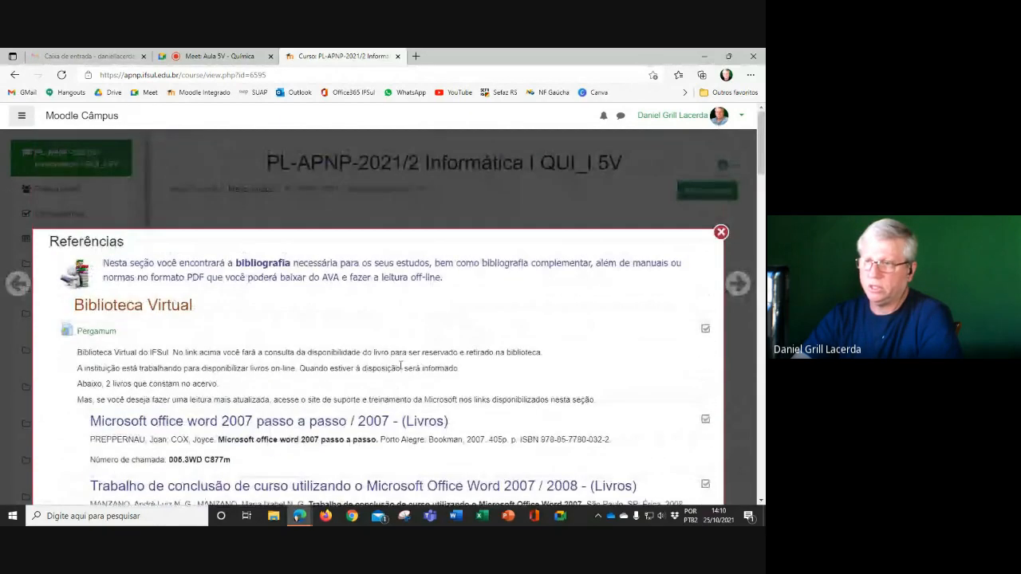
{"action": "scroll", "coordinate": [558, 319], "scroll_direction": "down", "scroll_amount": 3}
{"action": "scroll", "coordinate": [684, 280], "scroll_direction": "up", "scroll_amount": 3}
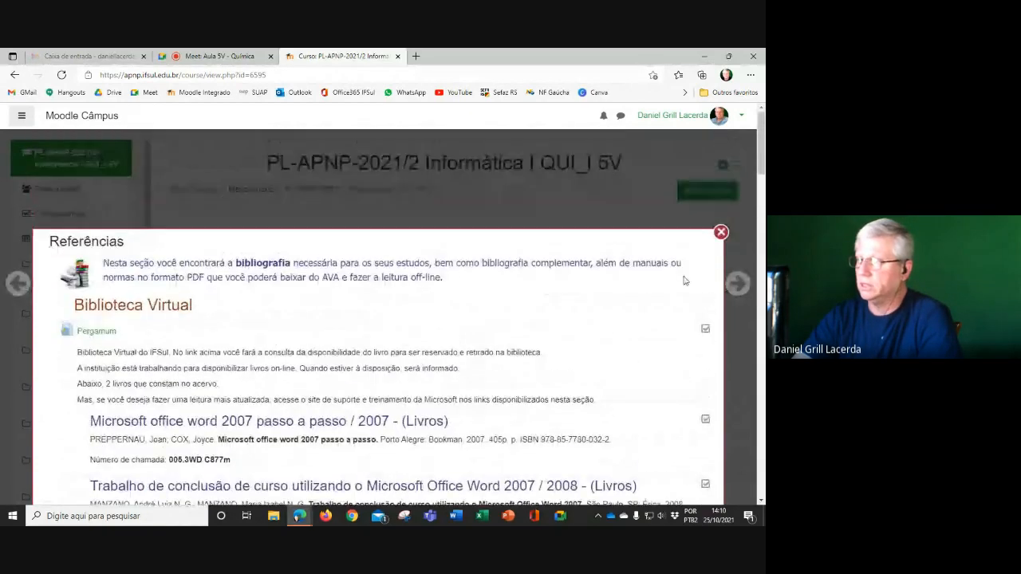
{"action": "left_click", "coordinate": [720, 232]}
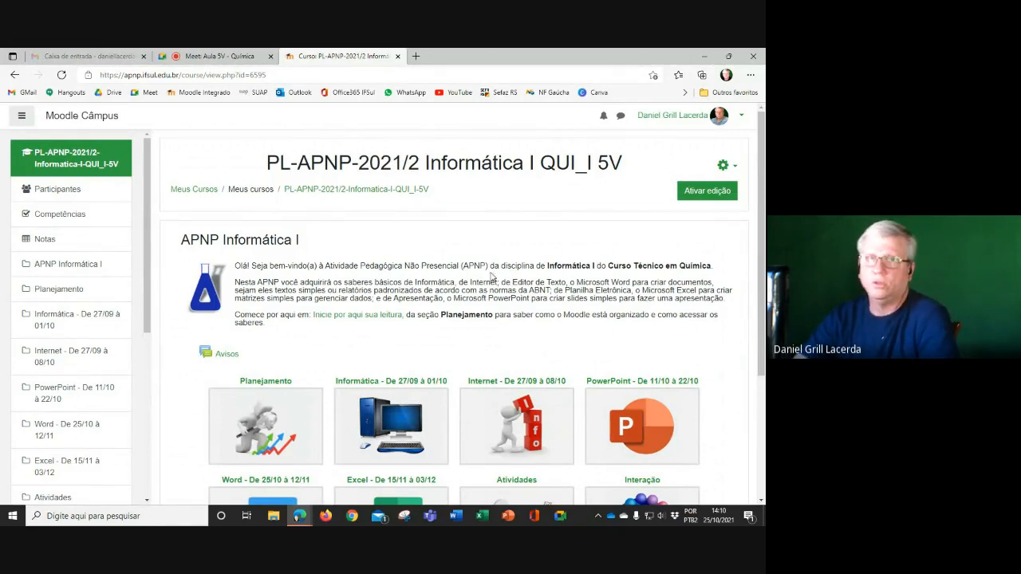
{"action": "scroll", "coordinate": [523, 279], "scroll_direction": "down", "scroll_amount": 1}
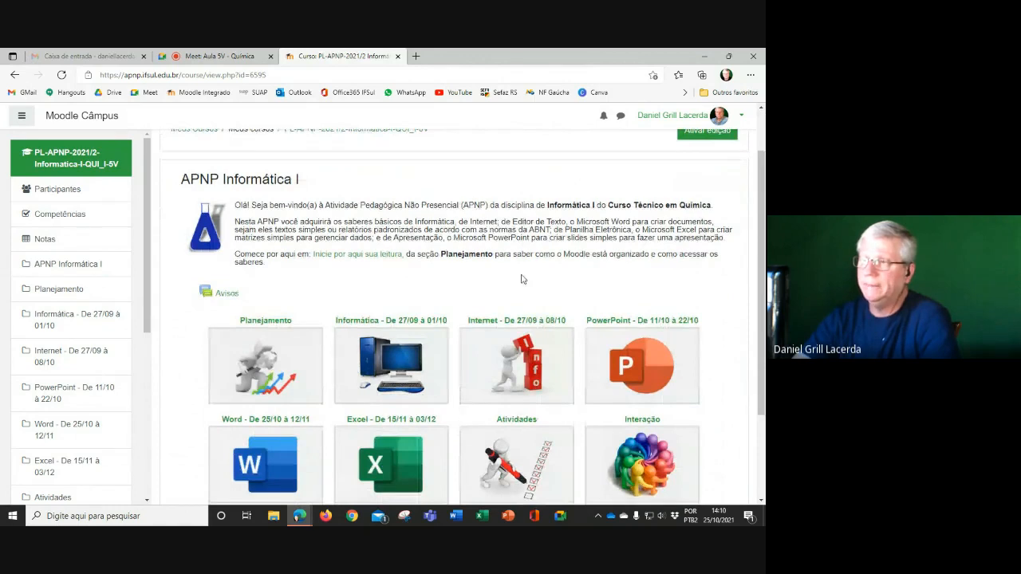
{"action": "scroll", "coordinate": [523, 279], "scroll_direction": "down", "scroll_amount": 1}
{"action": "scroll", "coordinate": [522, 279], "scroll_direction": "up", "scroll_amount": 2}
{"action": "scroll", "coordinate": [522, 279], "scroll_direction": "down", "scroll_amount": 3}
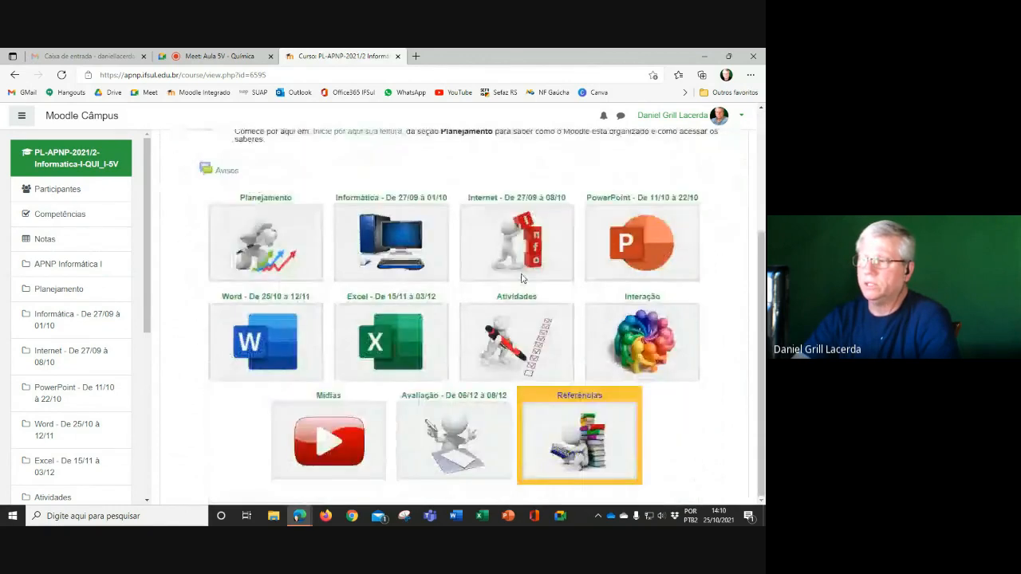
{"action": "scroll", "coordinate": [523, 278], "scroll_direction": "up", "scroll_amount": 3}
{"action": "scroll", "coordinate": [525, 277], "scroll_direction": "down", "scroll_amount": 3}
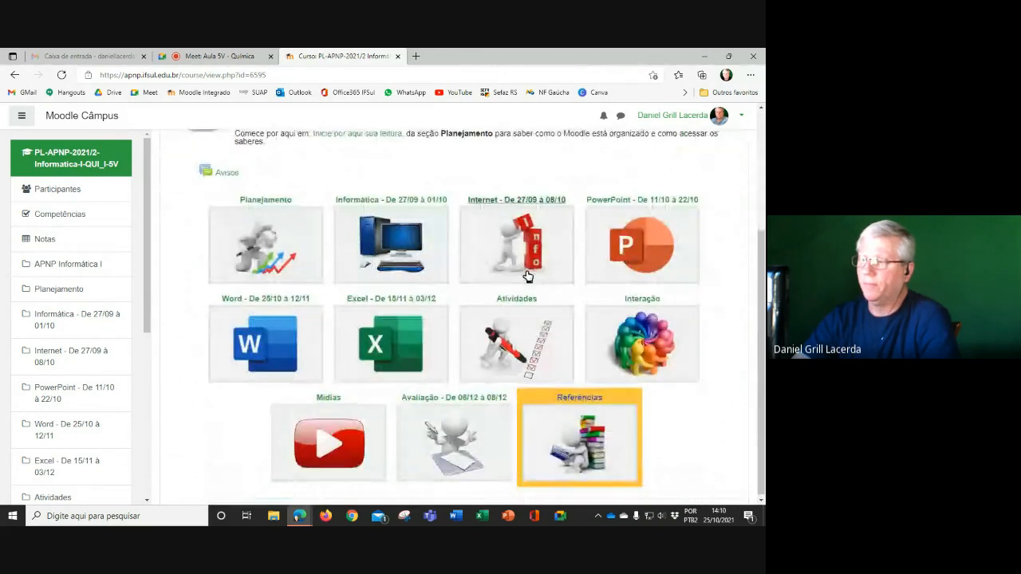
- Switch to the blank Word document and enter "A" as its first paragraph
{"action": "left_click", "coordinate": [455, 517]}
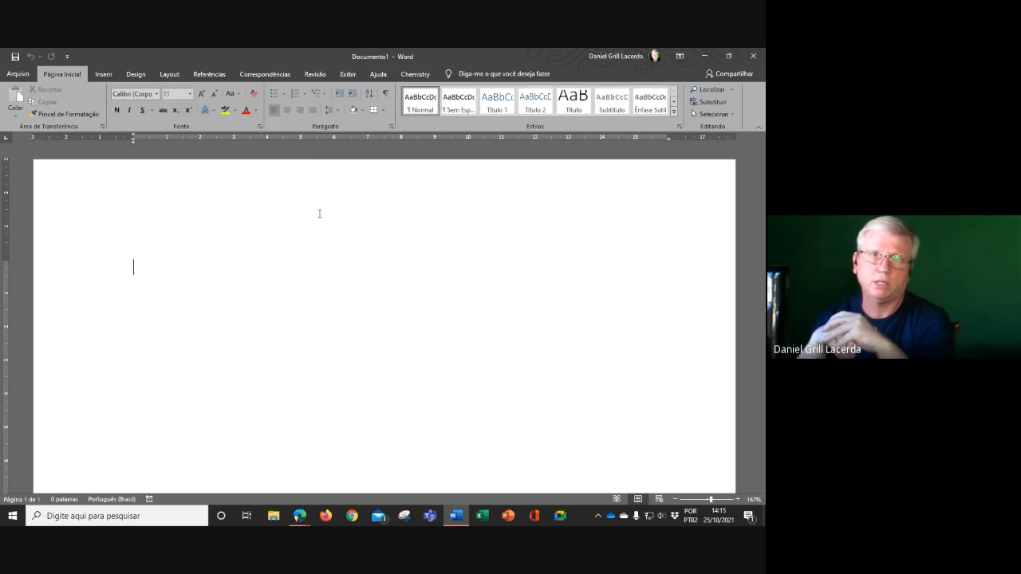
{"action": "type", "text": "a"}
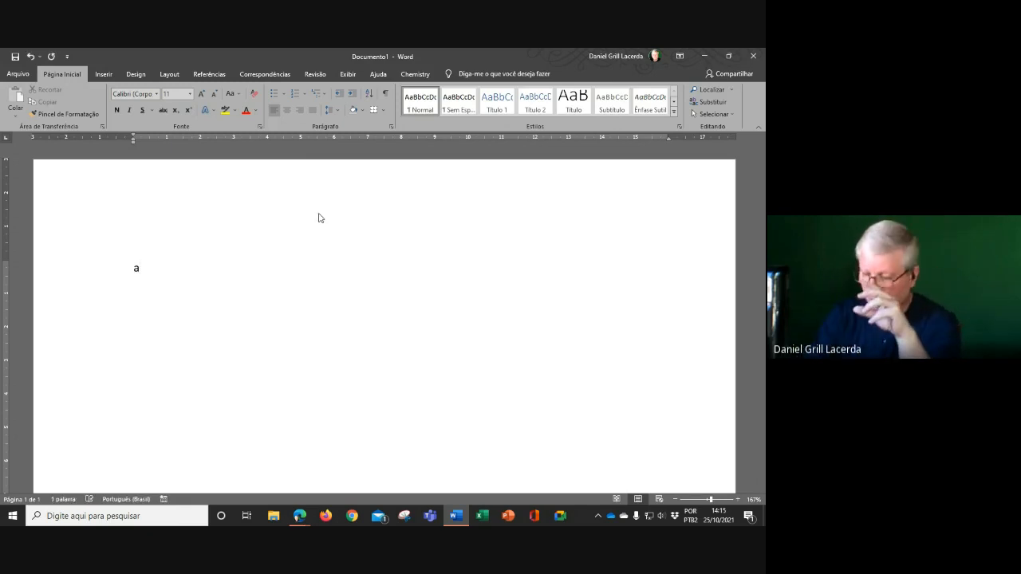
{"action": "key", "text": "Return"}
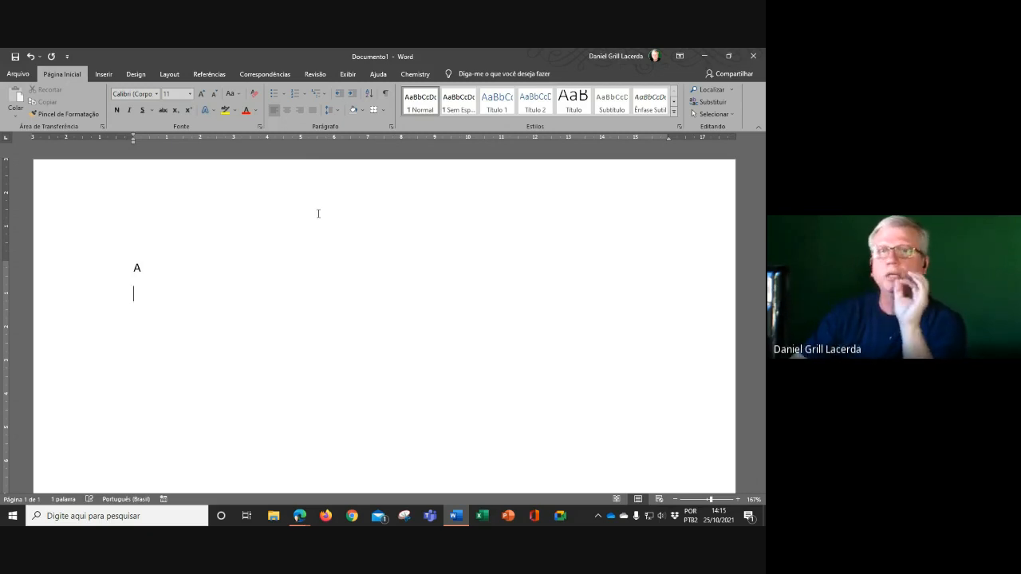
- Show the formatting marks and highlight the paragraph mark after the letter A
{"action": "left_click", "coordinate": [387, 98]}
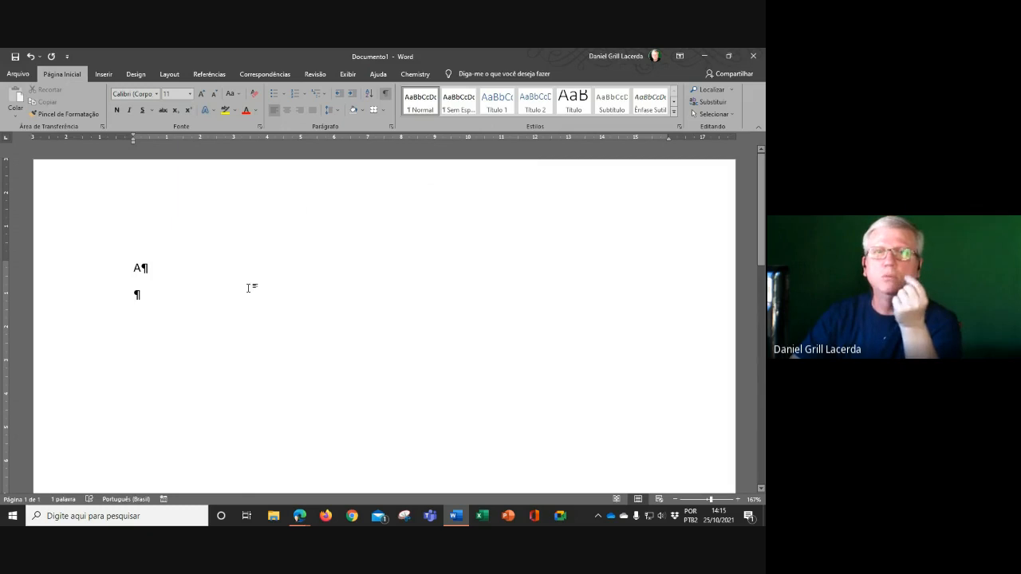
{"action": "left_click_drag", "start_coordinate": [141, 267], "coordinate": [151, 266]}
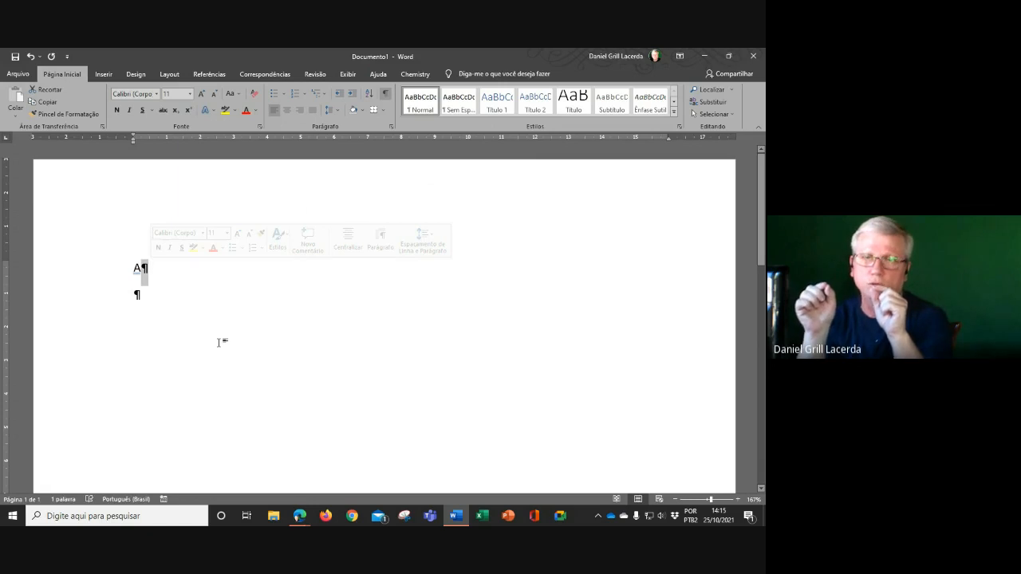
{"action": "left_click", "coordinate": [142, 305]}
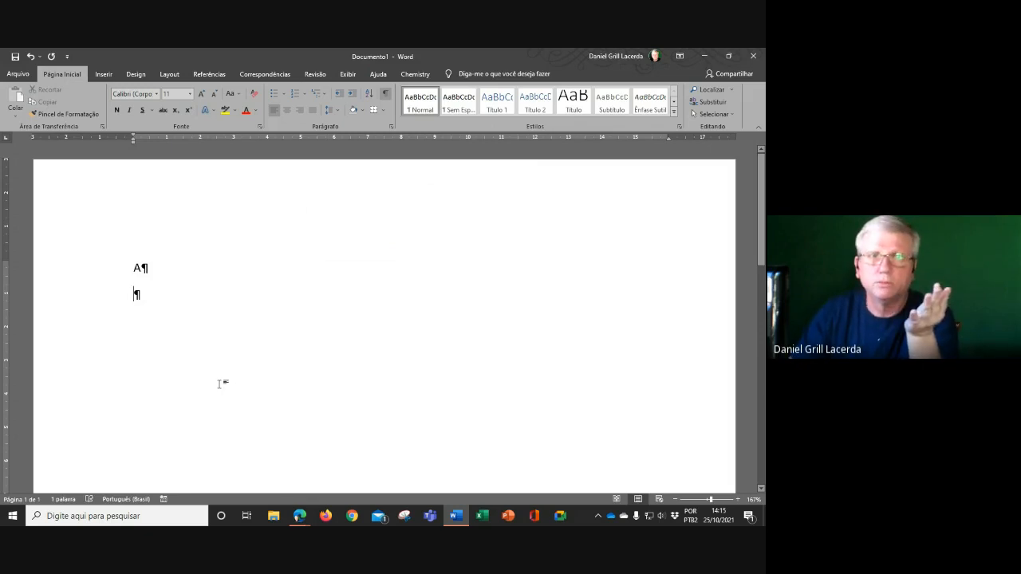
- Add three more empty paragraphs below the "A" line
{"action": "key", "text": "Return"}
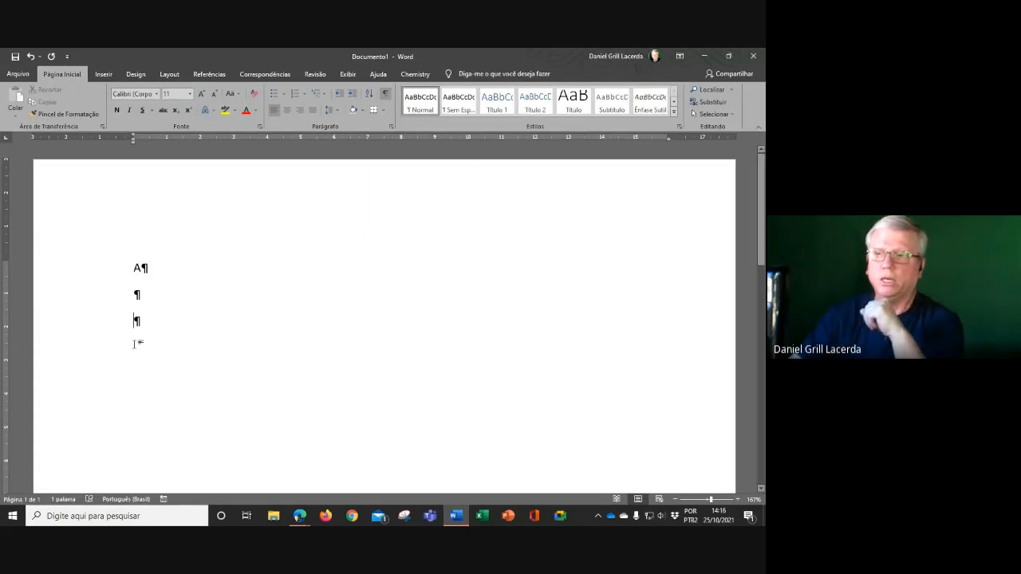
{"action": "left_click", "coordinate": [142, 296]}
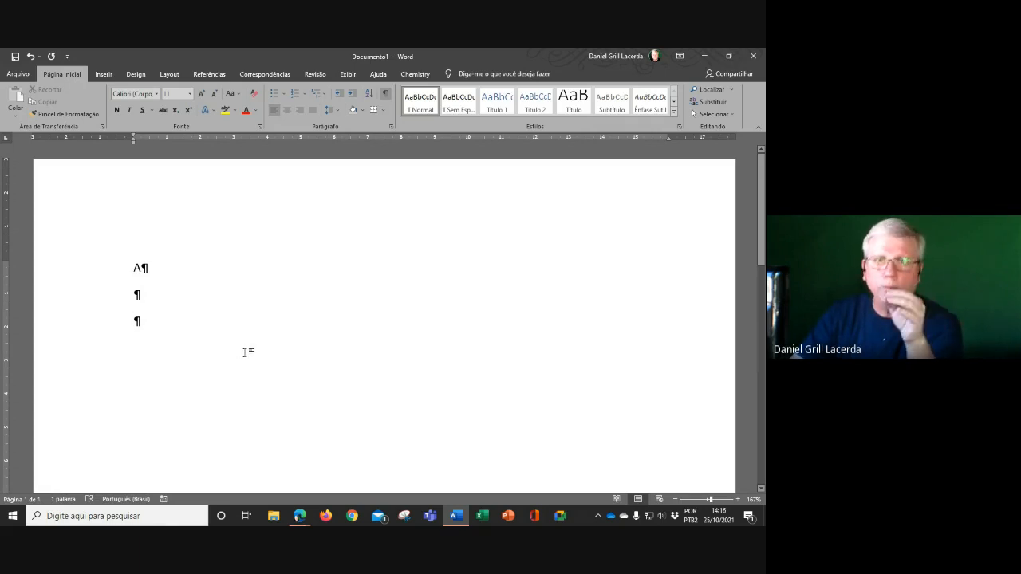
{"action": "key", "text": "Return"}
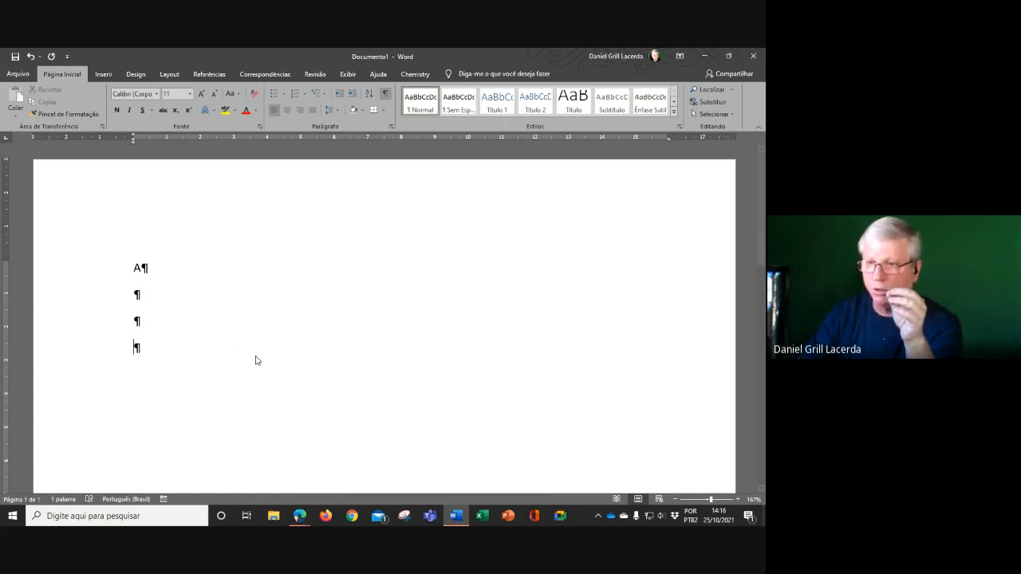
{"action": "key", "text": "Return"}
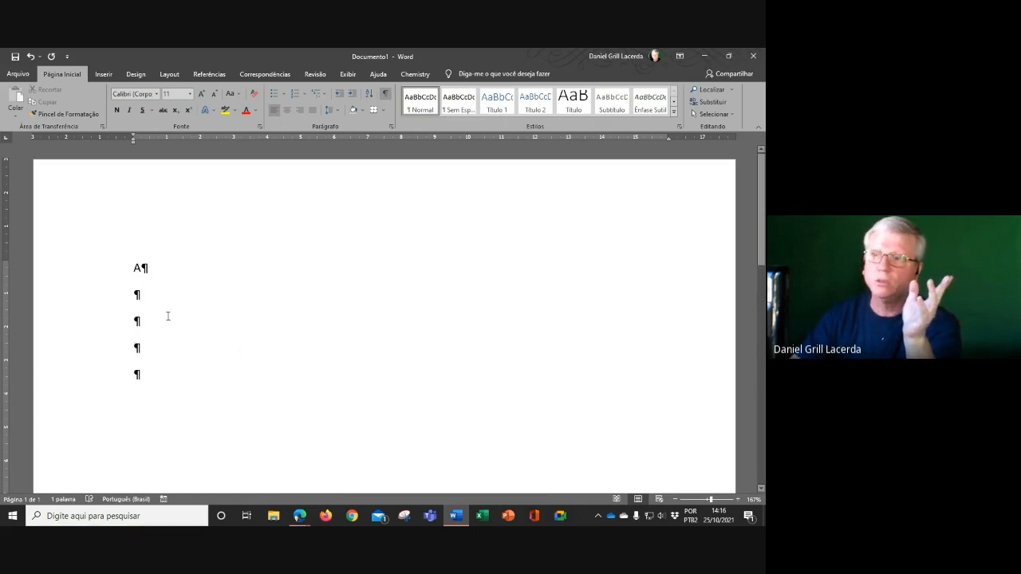
- Complete the first paragraph as "A lenda" and write "Hoje começamos" in the second paragraph
{"action": "left_click", "coordinate": [175, 272]}
{"action": "type", "text": "le"}
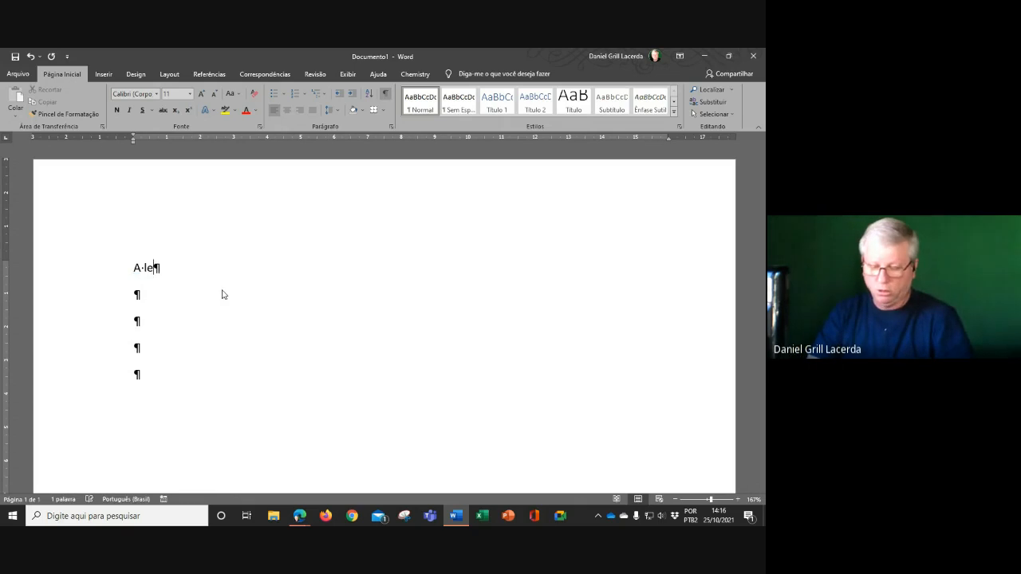
{"action": "type", "text": "nda"}
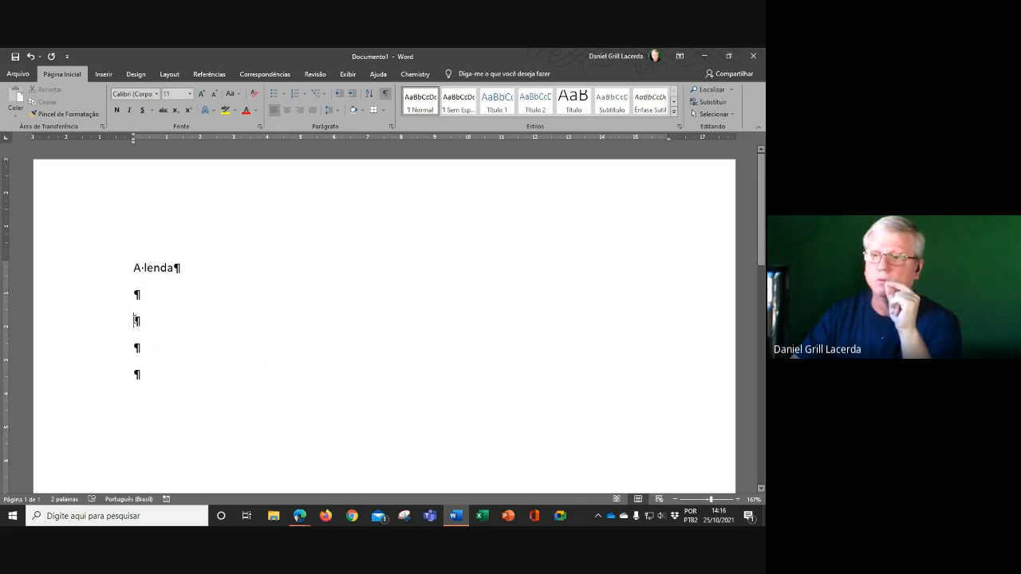
{"action": "left_click", "coordinate": [137, 295]}
{"action": "type", "text": "Ho"}
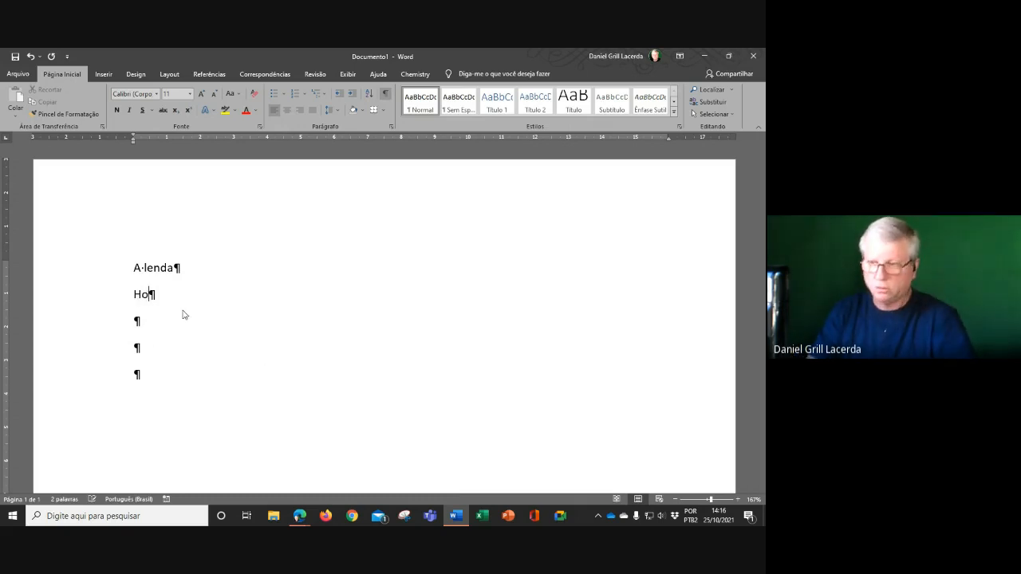
{"action": "type", "text": "je começamos"}
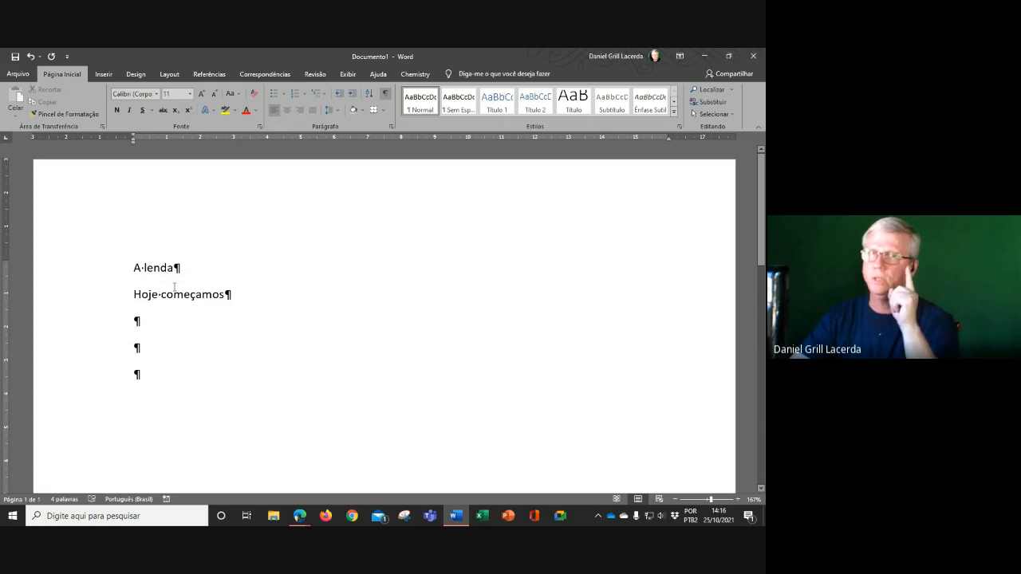
- Select all the paragraphs, then only the "Hoje começamos" line, and view the available fonts without choosing one
{"action": "left_click", "coordinate": [138, 346]}
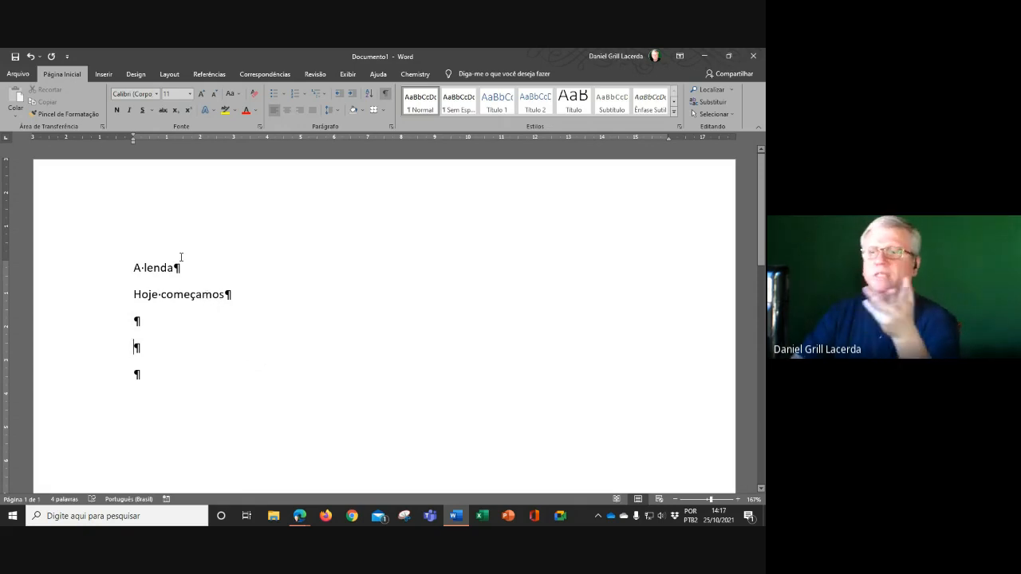
{"action": "left_click_drag", "start_coordinate": [132, 251], "coordinate": [321, 453]}
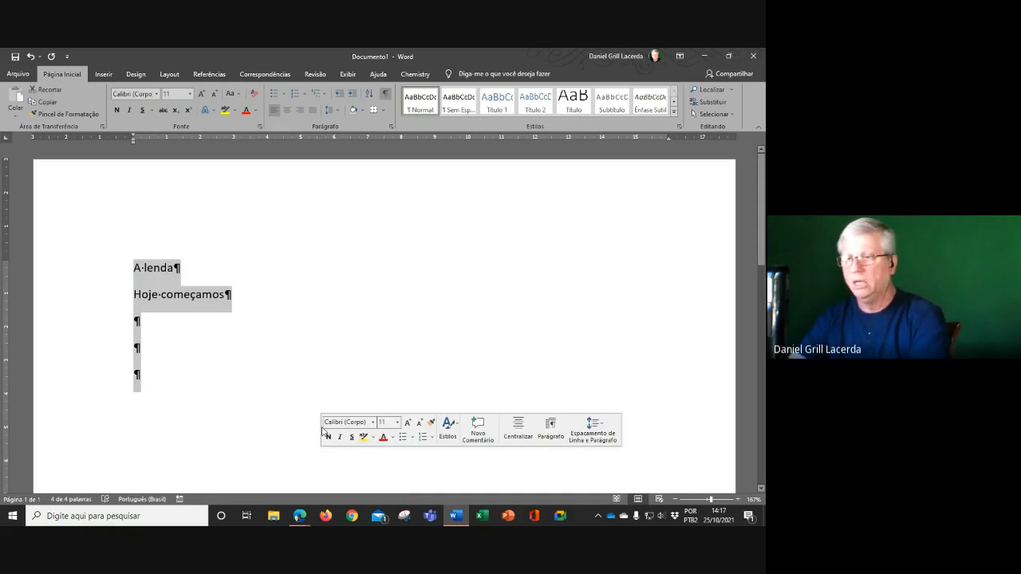
{"action": "left_click", "coordinate": [321, 430]}
{"action": "left_click", "coordinate": [96, 308]}
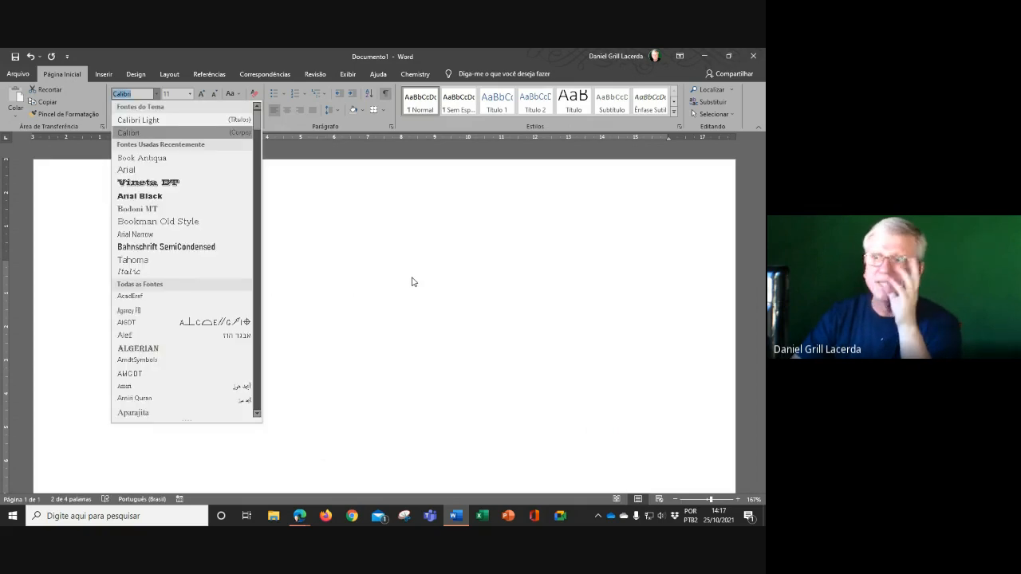
{"action": "left_click", "coordinate": [406, 278]}
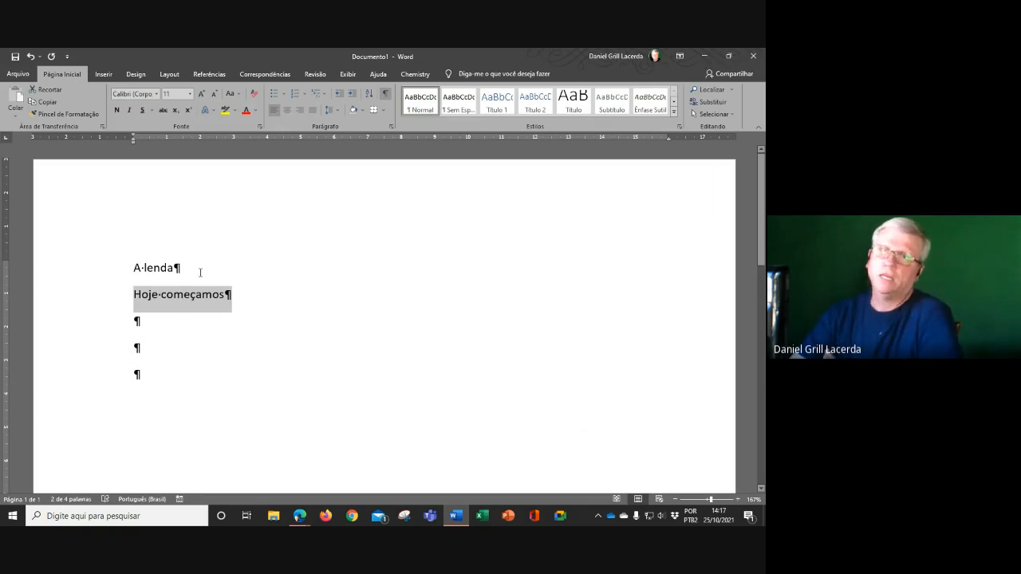
{"action": "left_click", "coordinate": [307, 291]}
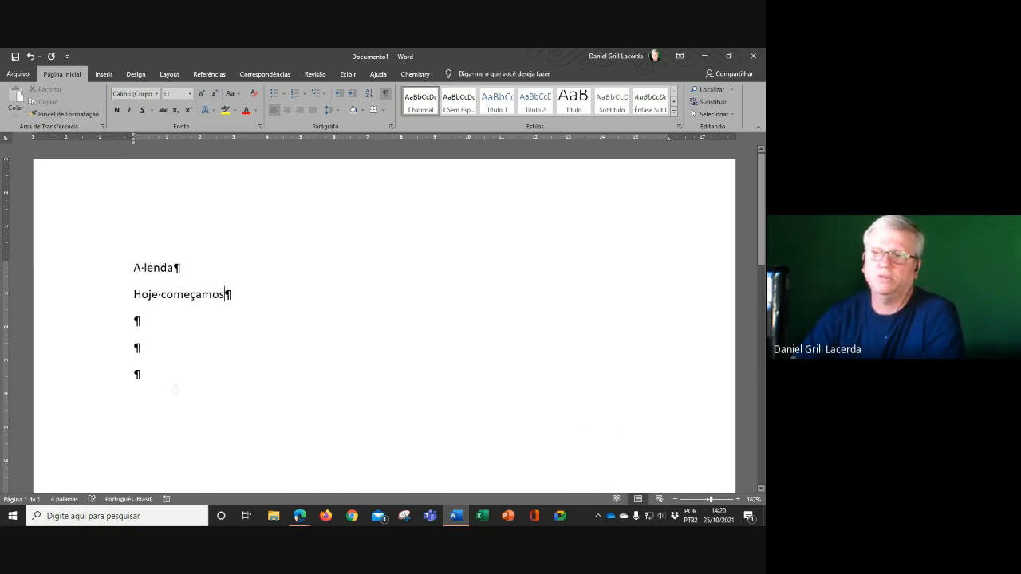
- Delete all the sample paragraphs and hide the formatting marks
{"action": "left_click_drag", "start_coordinate": [173, 390], "coordinate": [98, 254]}
{"action": "key", "text": "Delete"}
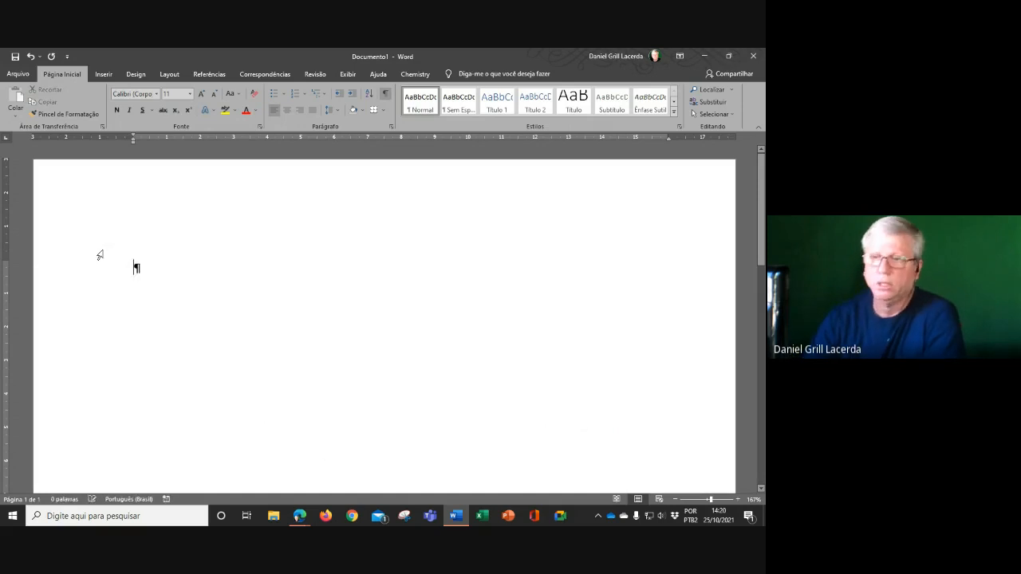
{"action": "left_click", "coordinate": [385, 93]}
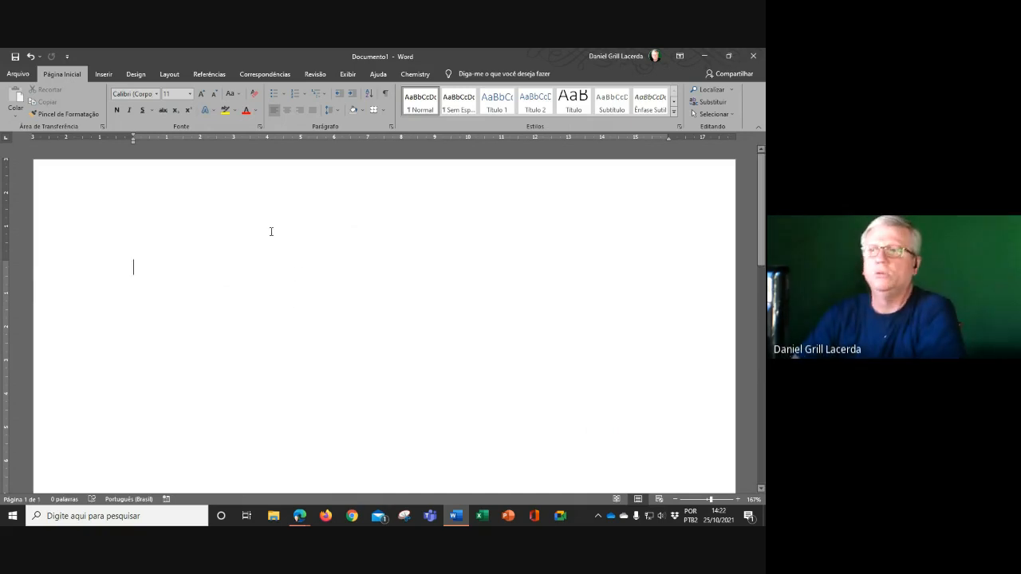
- Open the Configurar página dialog and move it aside
{"action": "left_click", "coordinate": [169, 76]}
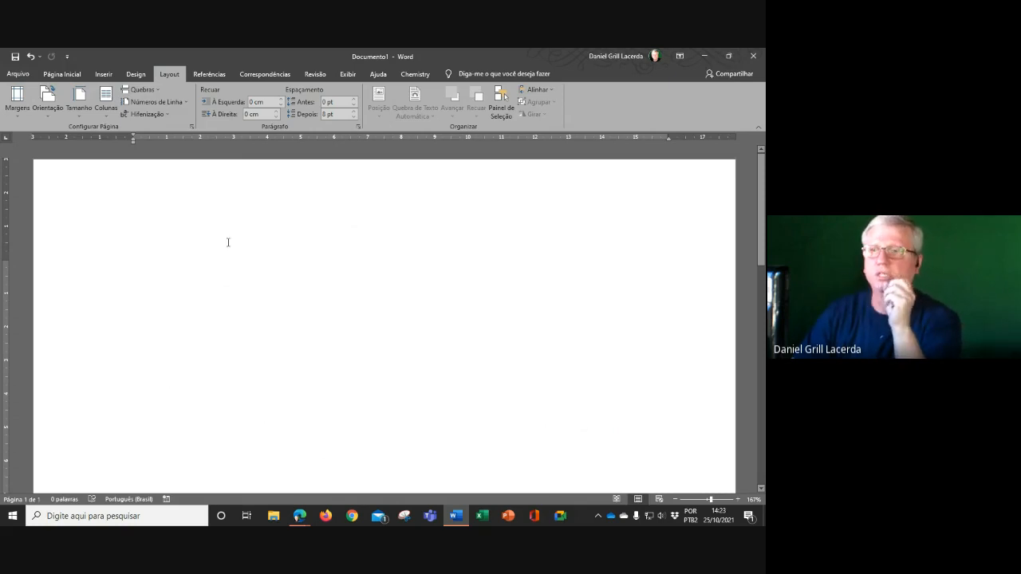
{"action": "left_click", "coordinate": [190, 127]}
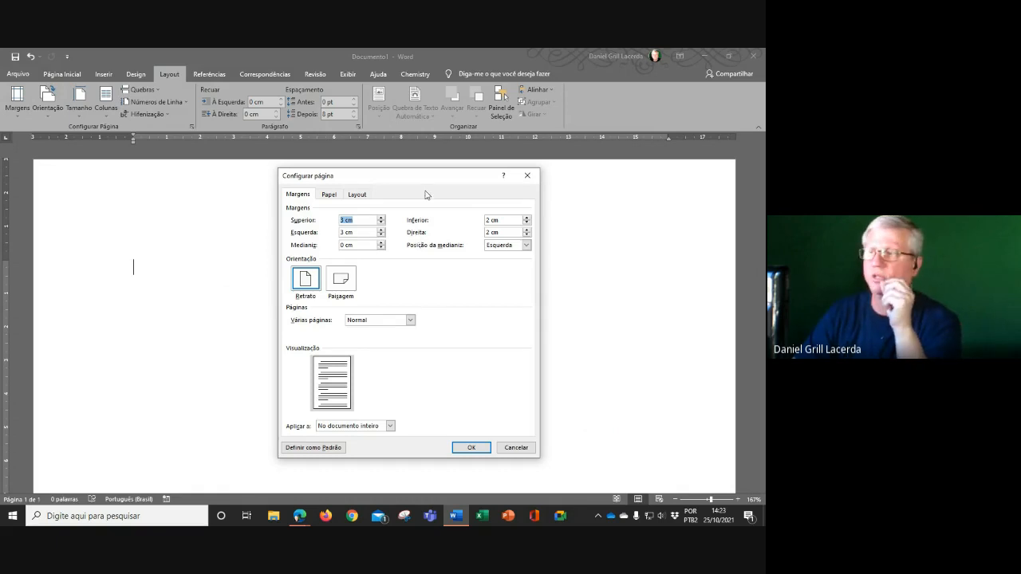
{"action": "left_click_drag", "start_coordinate": [419, 179], "coordinate": [339, 180]}
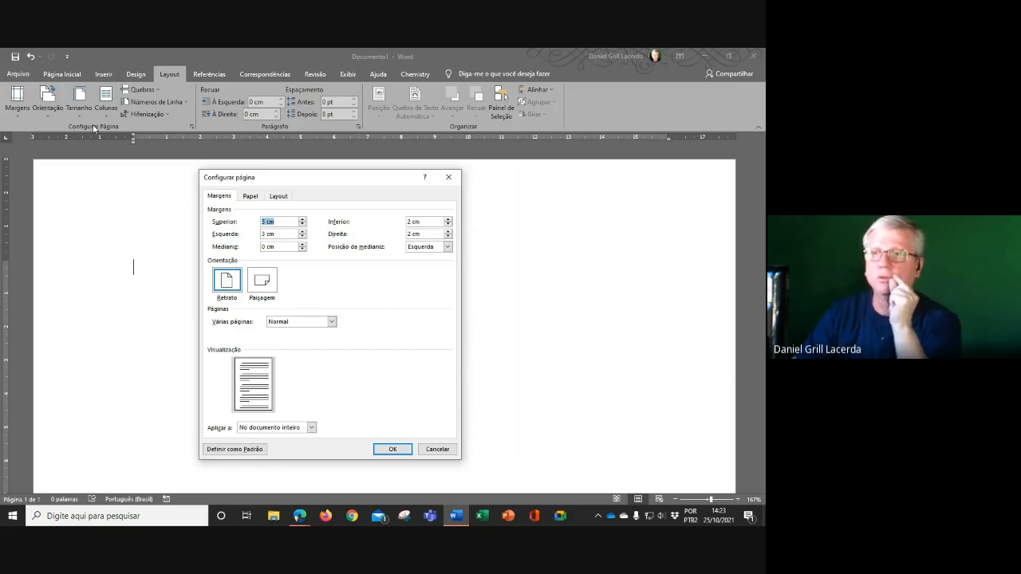
- Examine the page setup's A4 paper size, header and footer options, and page margins and orientation
{"action": "left_click", "coordinate": [250, 197]}
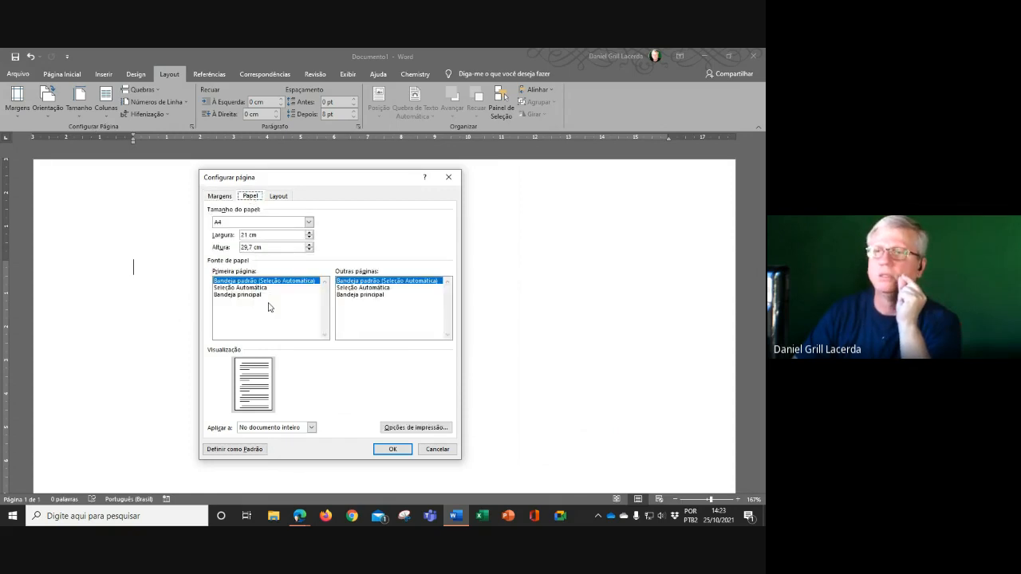
{"action": "left_click", "coordinate": [283, 198]}
{"action": "left_click", "coordinate": [251, 197]}
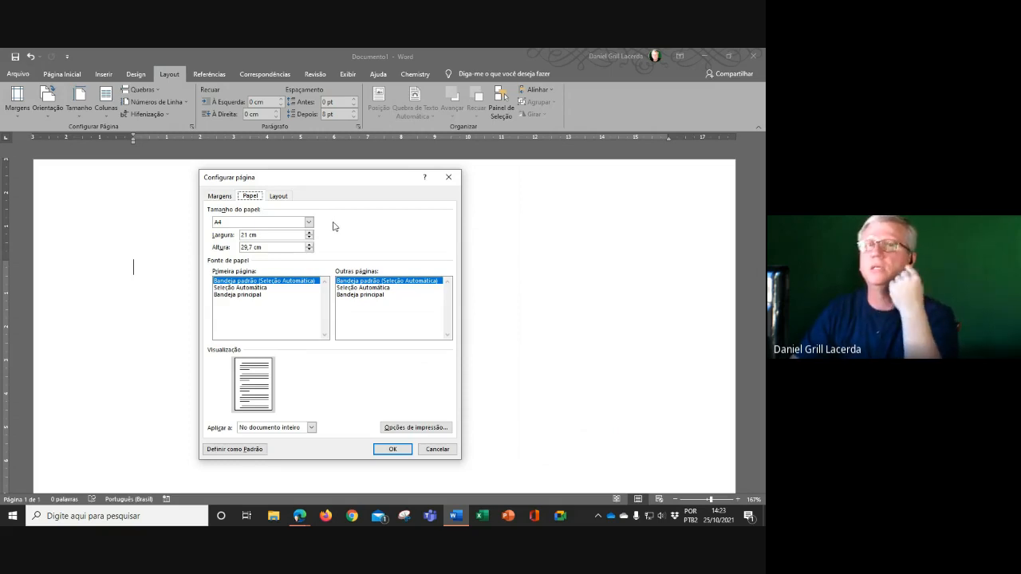
{"action": "left_click", "coordinate": [214, 196]}
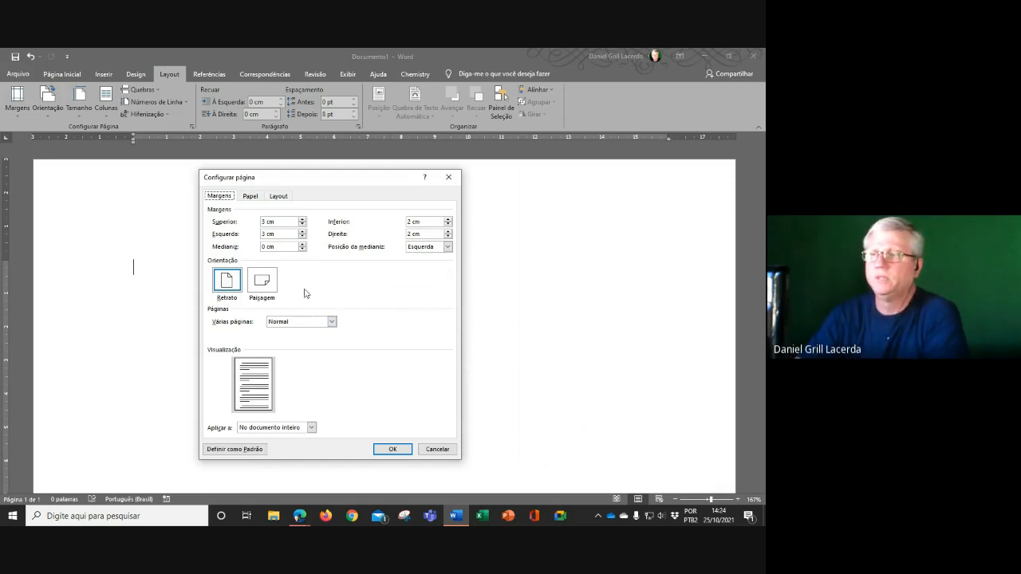
{"action": "left_click", "coordinate": [252, 197]}
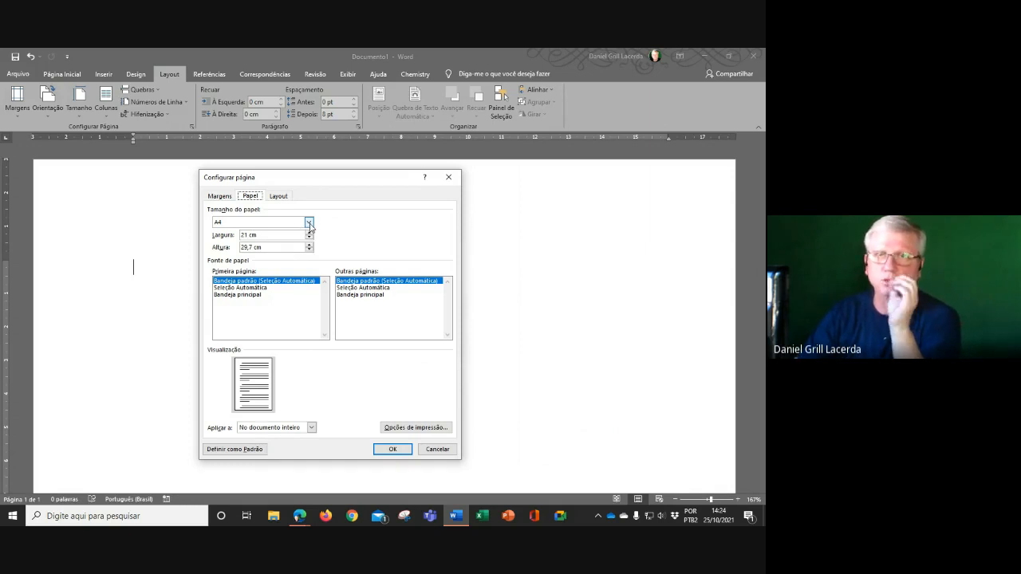
{"action": "left_click", "coordinate": [281, 198]}
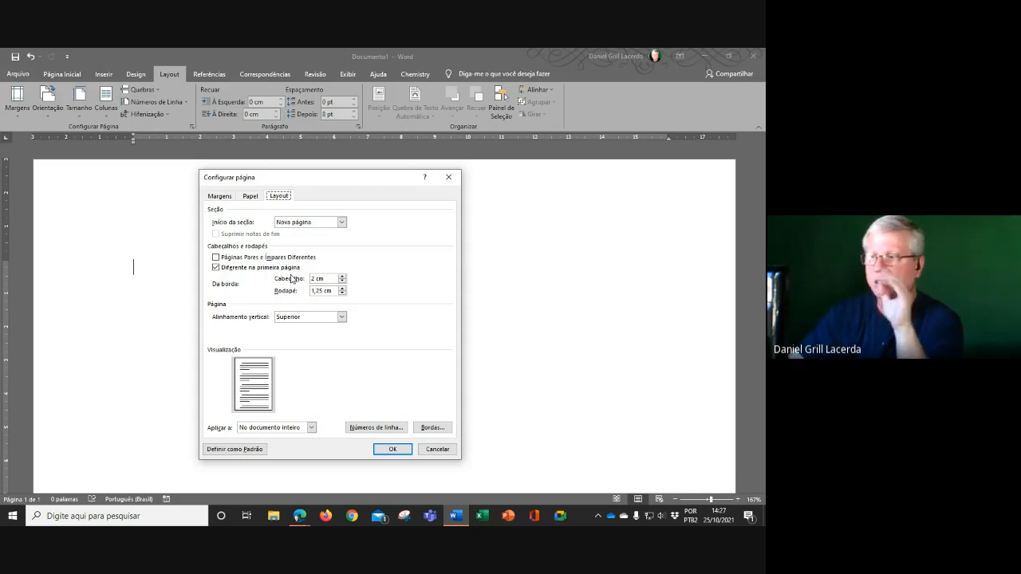
{"action": "left_click", "coordinate": [255, 200]}
{"action": "left_click", "coordinate": [218, 197]}
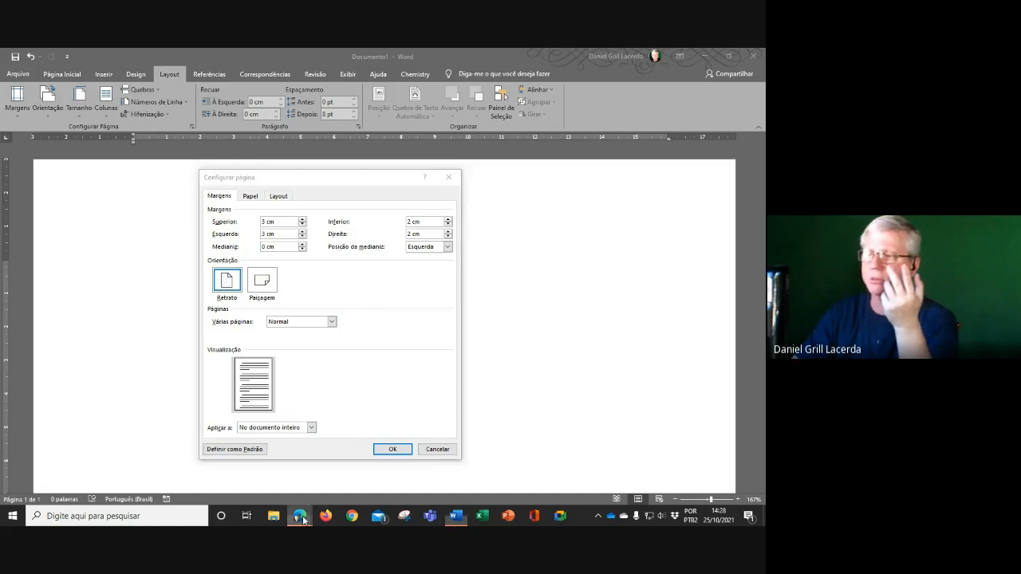
- Switch back to the browser and show the Google Meet call of Aula 5V - Química
{"action": "mouse_move", "coordinate": [302, 518]}
{"action": "left_click", "coordinate": [241, 471]}
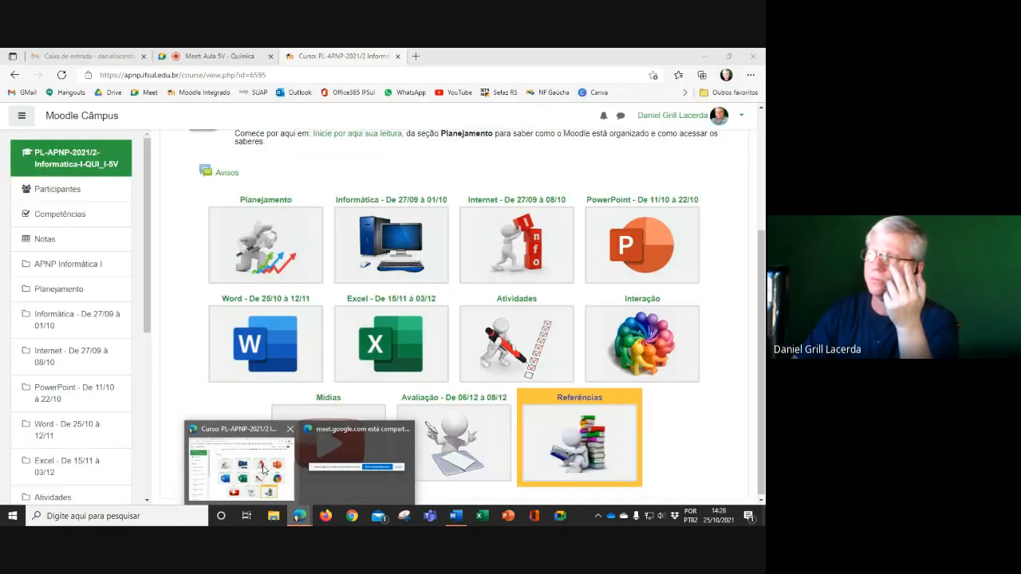
{"action": "left_click", "coordinate": [200, 57]}
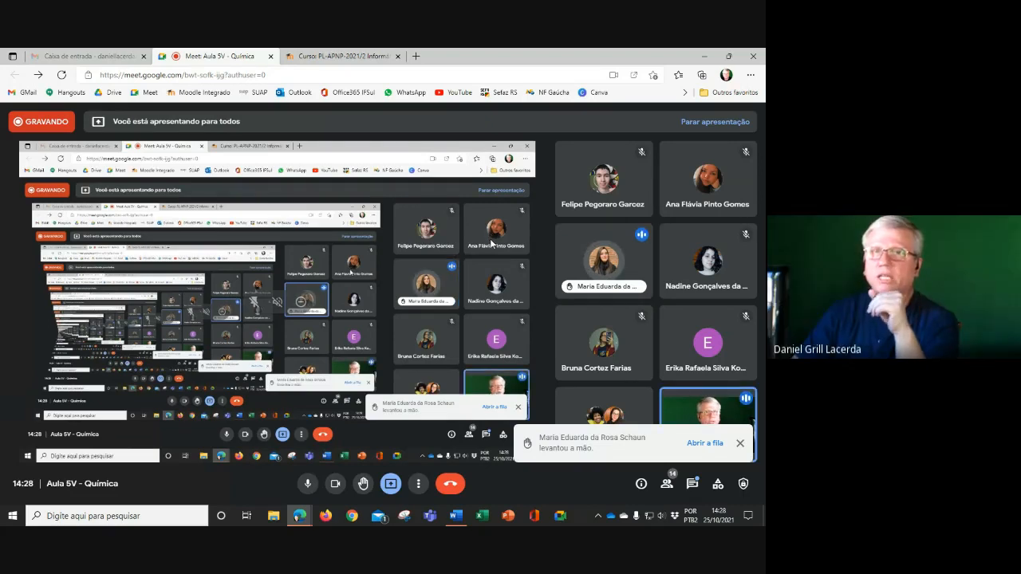
- Switch back to Word, dismiss the page setup without changes, and set the page layout to two columns
{"action": "left_click", "coordinate": [456, 516]}
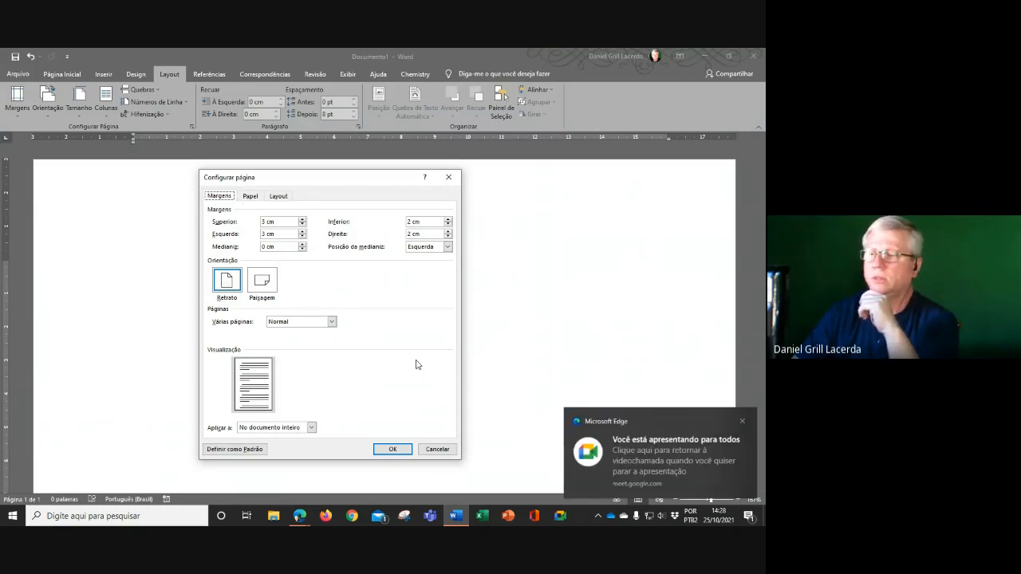
{"action": "left_click", "coordinate": [436, 448]}
{"action": "left_click", "coordinate": [79, 100]}
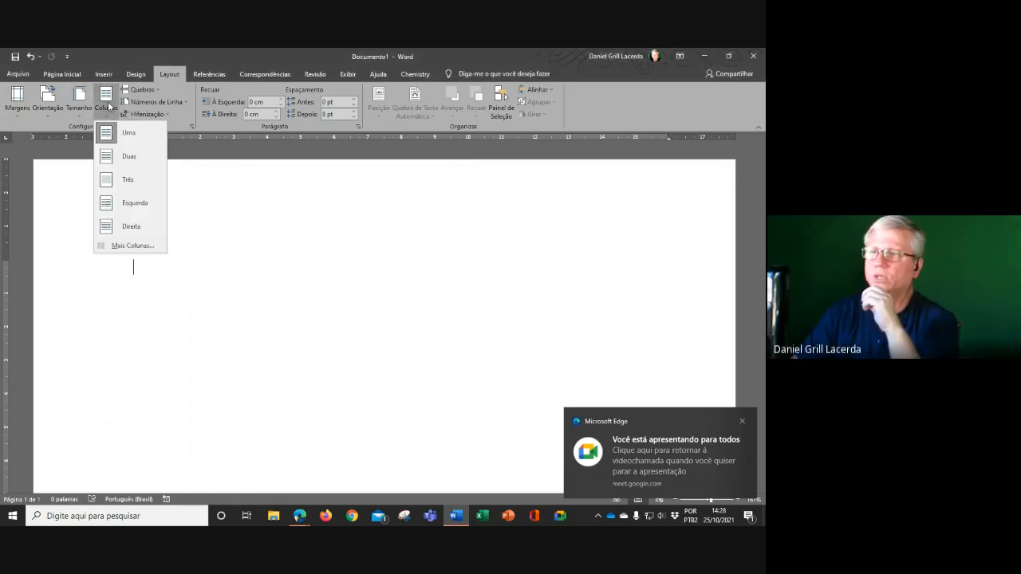
{"action": "left_click", "coordinate": [128, 155]}
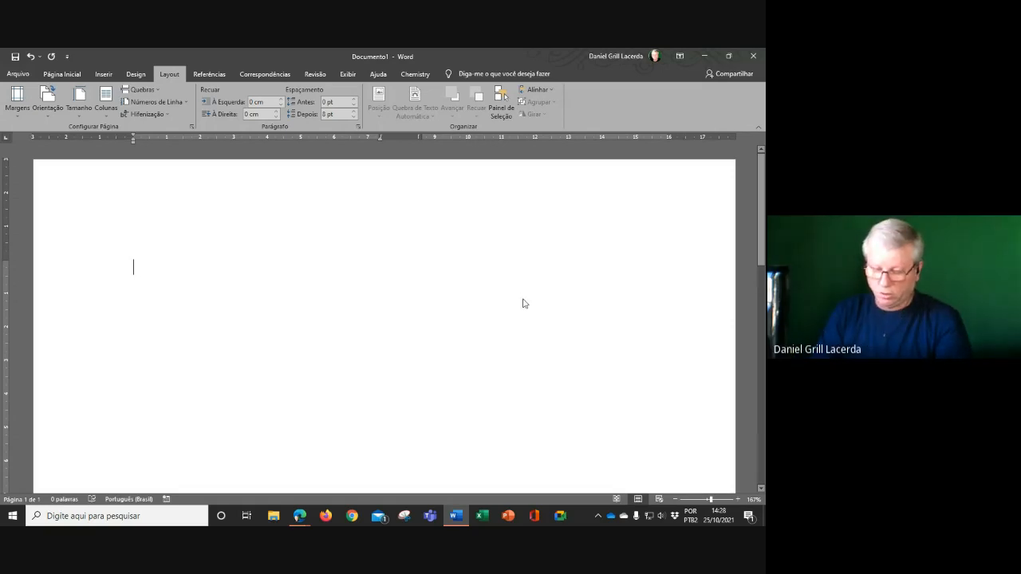
- Generate five paragraphs of five-sentence sample text in the blank document with =rand(5,5)
{"action": "type", "text": "=rand("}
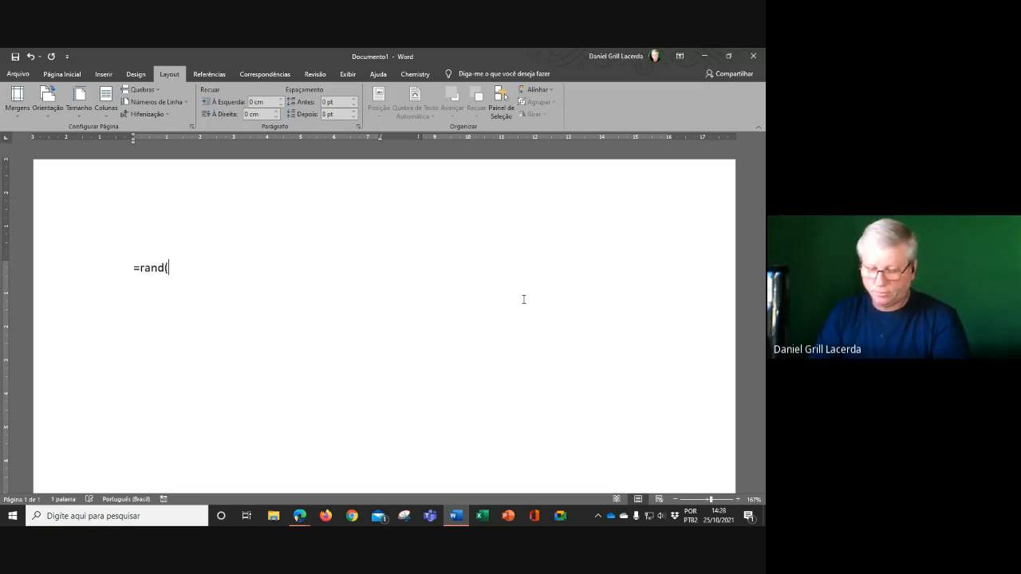
{"action": "type", "text": "5,5)"}
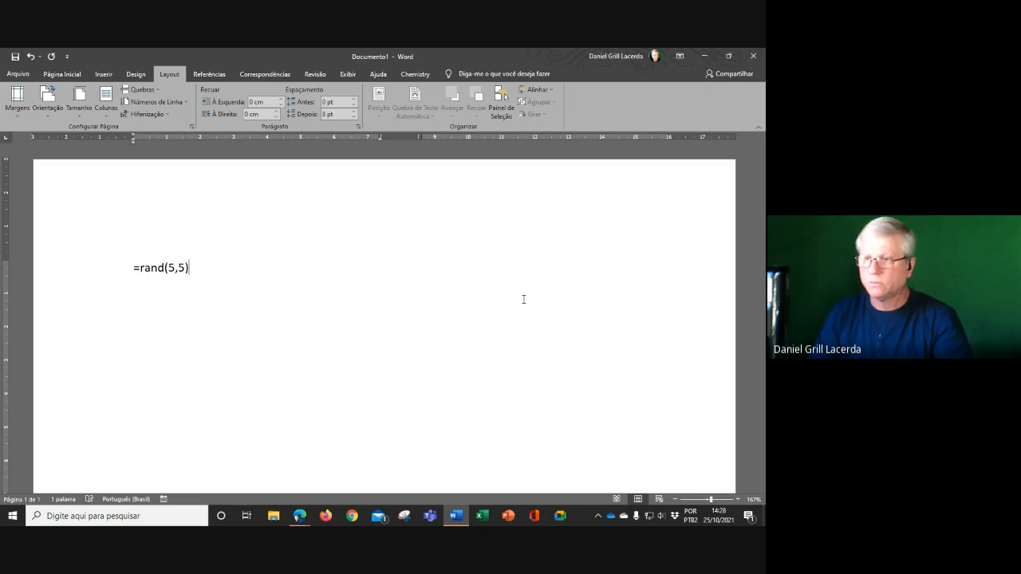
{"action": "key", "text": "Return"}
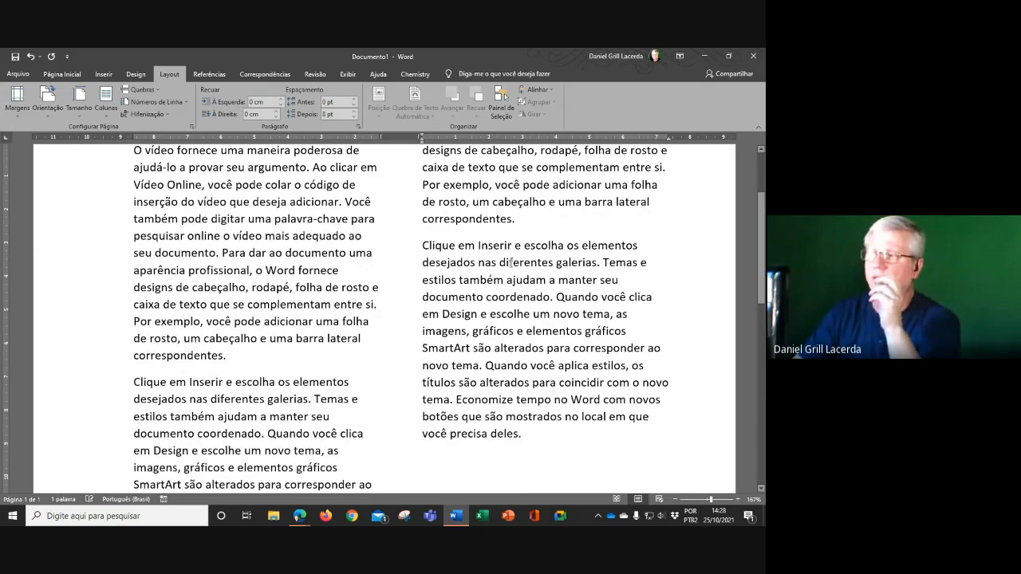
{"action": "scroll", "coordinate": [558, 248], "scroll_direction": "up", "scroll_amount": 2}
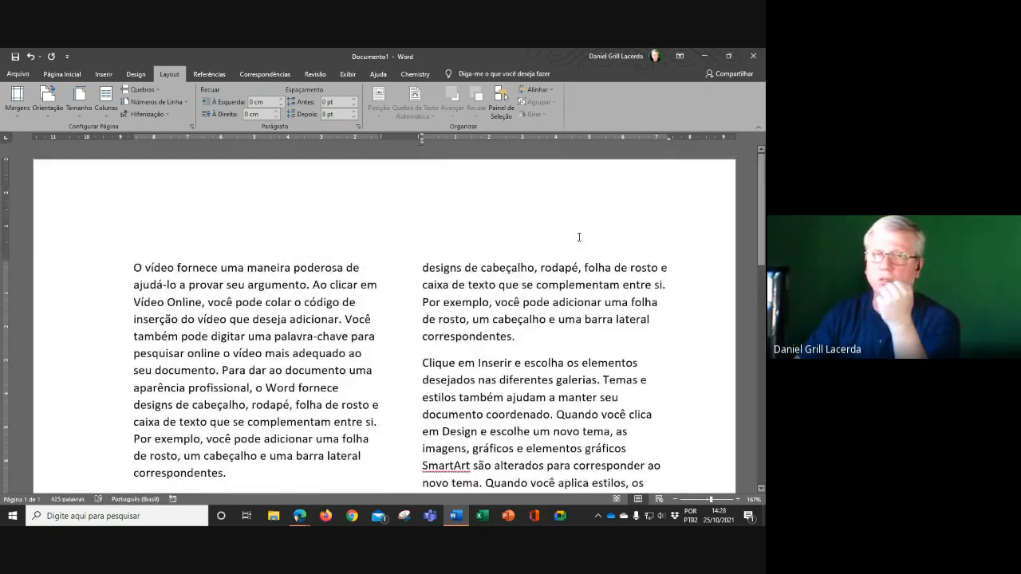
- Set the whole sample text to a single column and deselect it
{"action": "triple_click", "coordinate": [72, 275]}
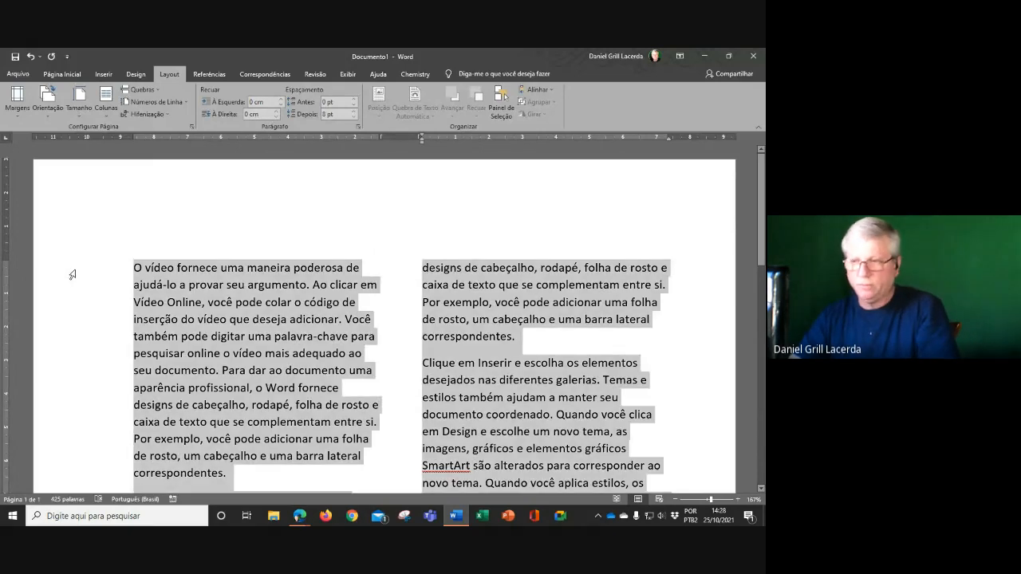
{"action": "left_click", "coordinate": [111, 109]}
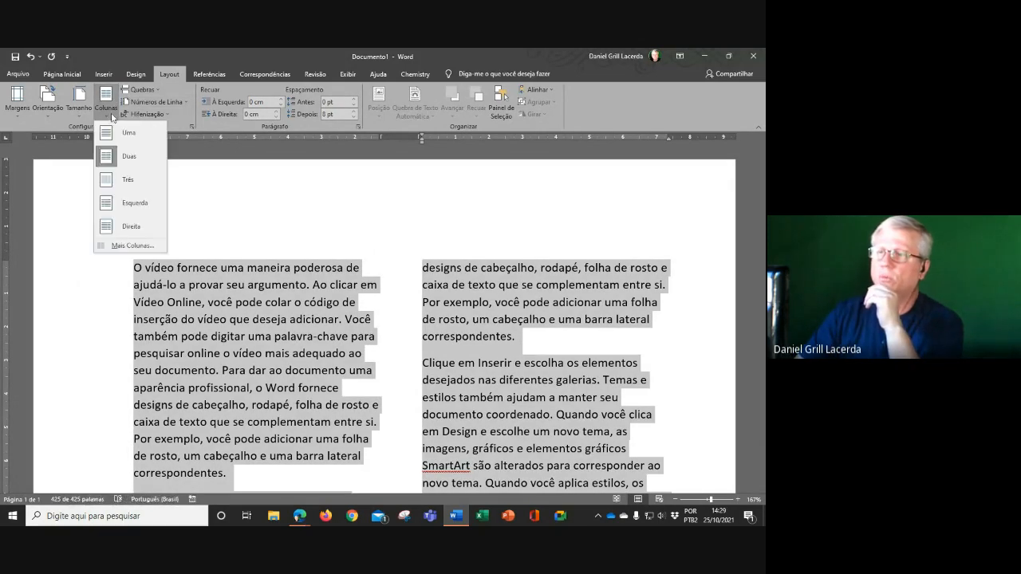
{"action": "left_click", "coordinate": [125, 133]}
{"action": "left_click", "coordinate": [250, 274]}
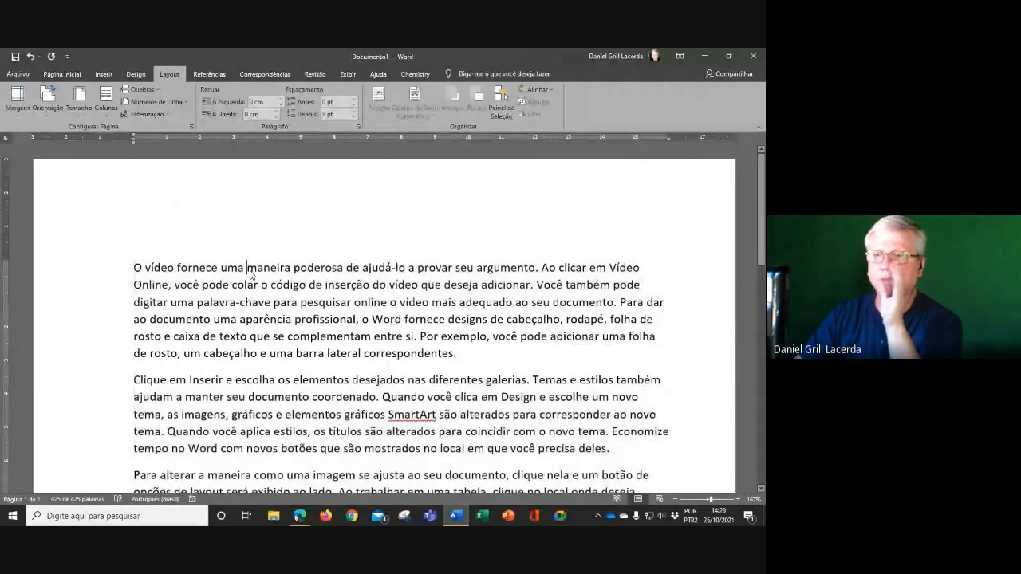
- Set the current page setup as the default for new documents based on the NORMAL template, and recheck its margins
{"action": "left_click", "coordinate": [191, 126]}
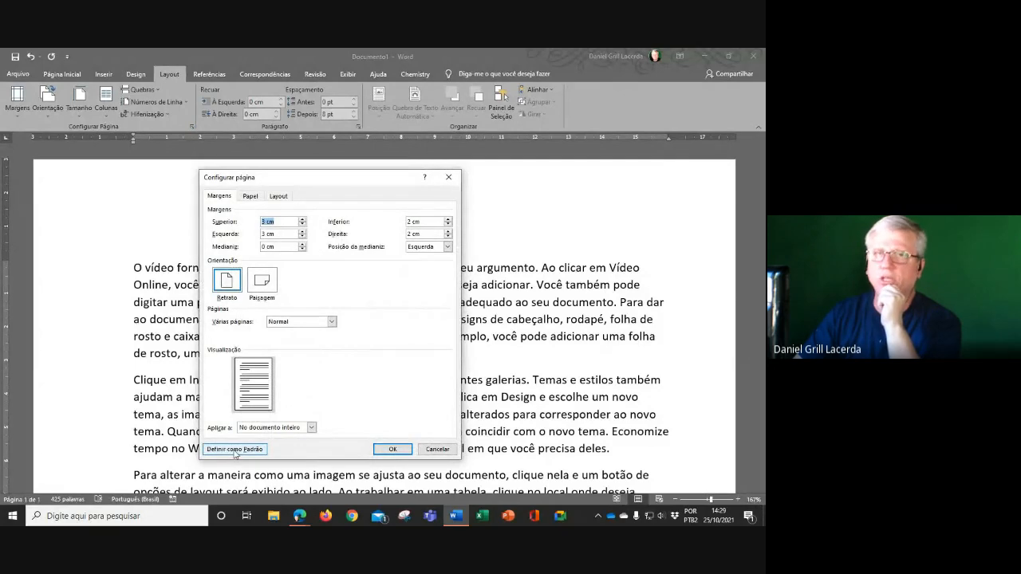
{"action": "left_click", "coordinate": [421, 452]}
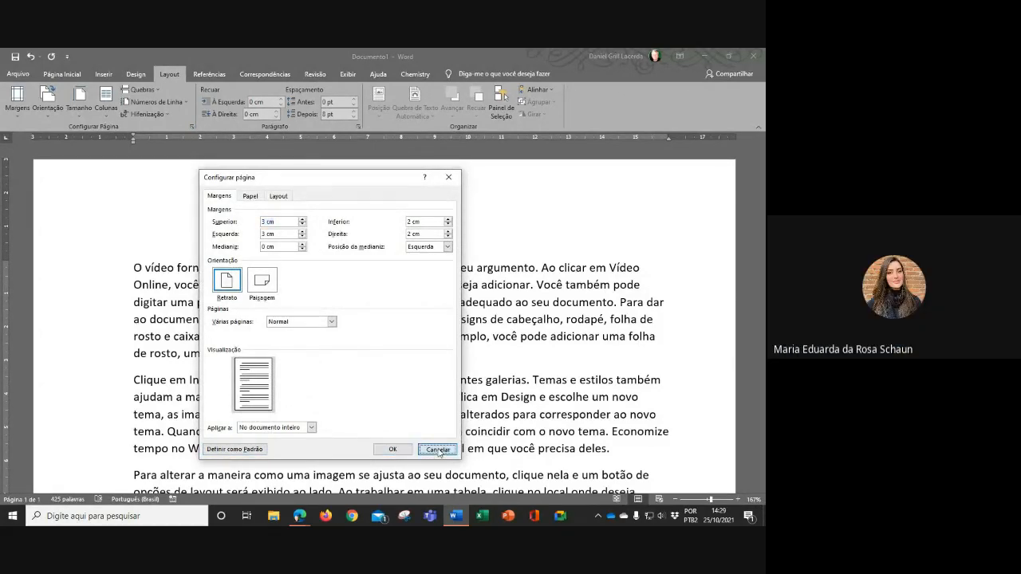
{"action": "left_click", "coordinate": [191, 127]}
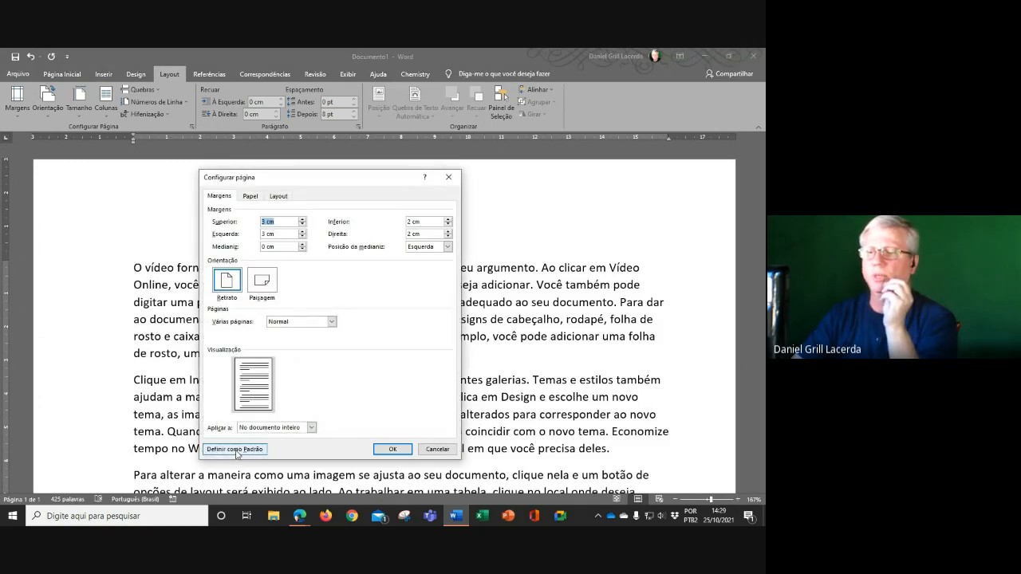
{"action": "left_click", "coordinate": [236, 450]}
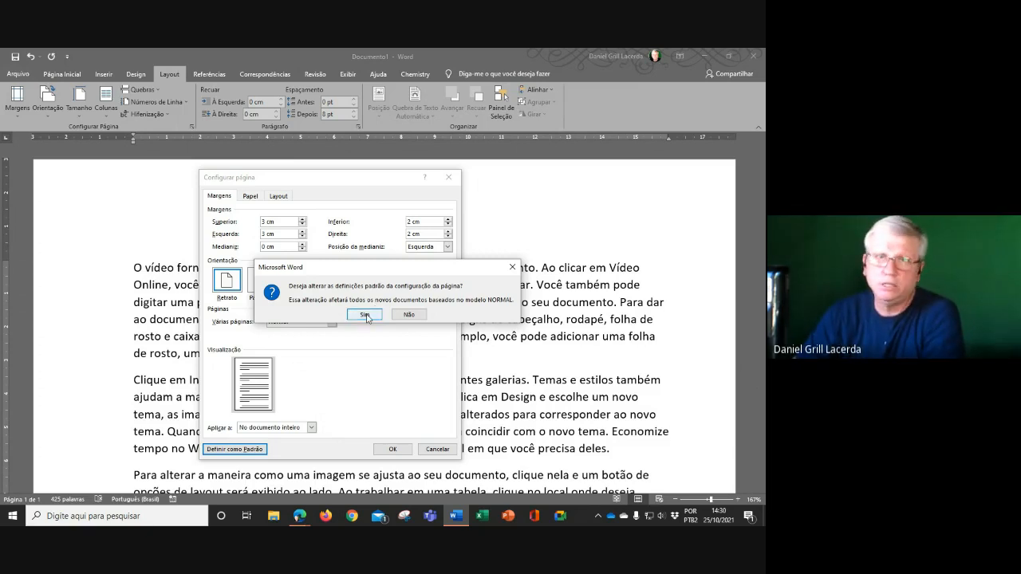
{"action": "left_click", "coordinate": [365, 316]}
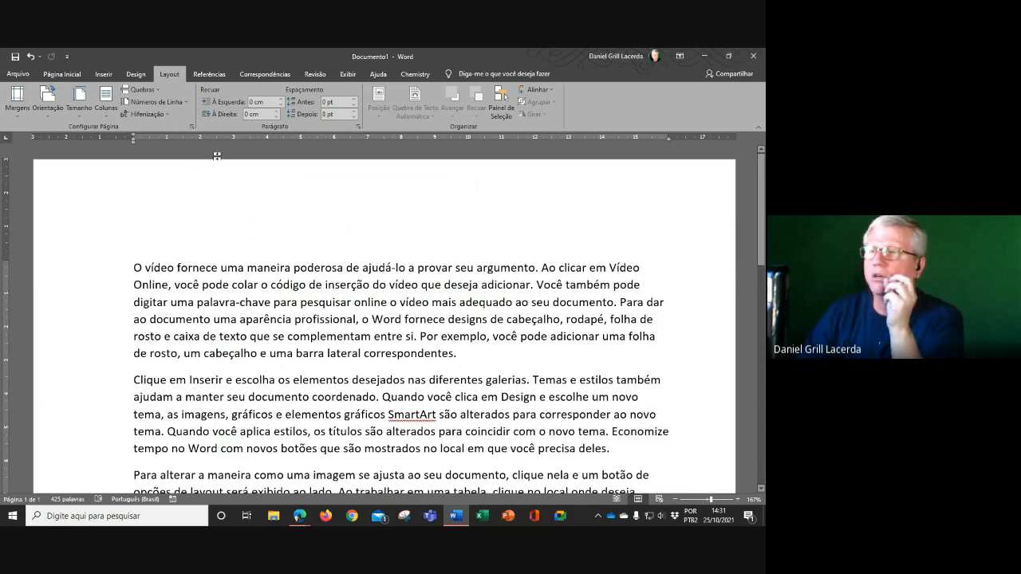
{"action": "left_click", "coordinate": [192, 126]}
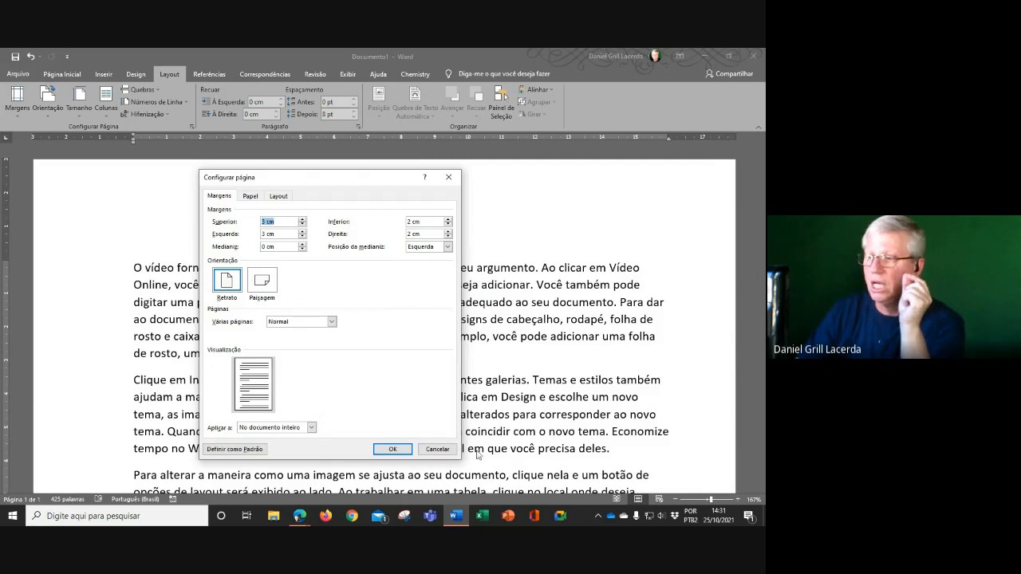
{"action": "left_click", "coordinate": [441, 451]}
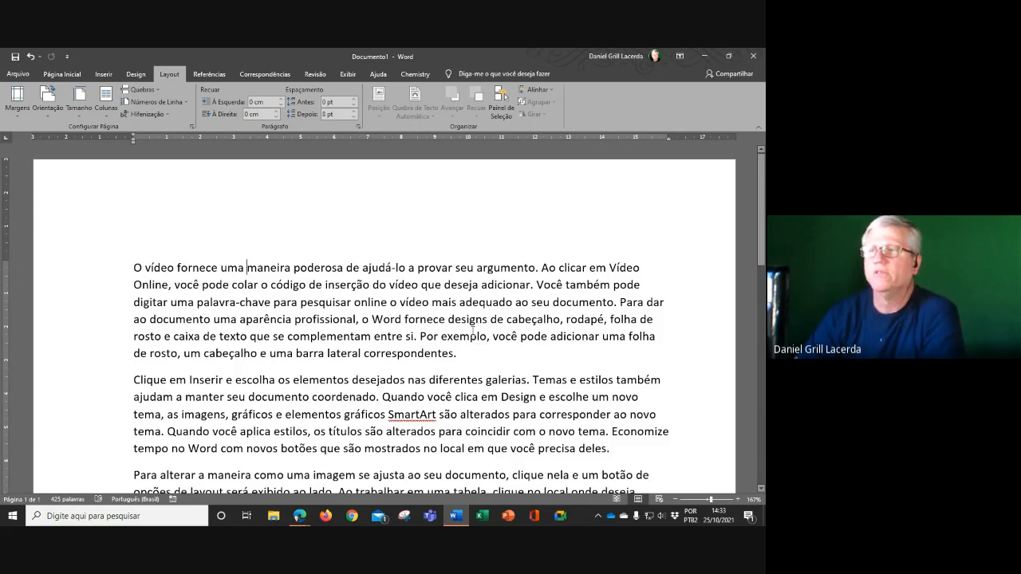
- Insert an empty paragraph above the first one, and delete the document's entire content
{"action": "left_click", "coordinate": [63, 73]}
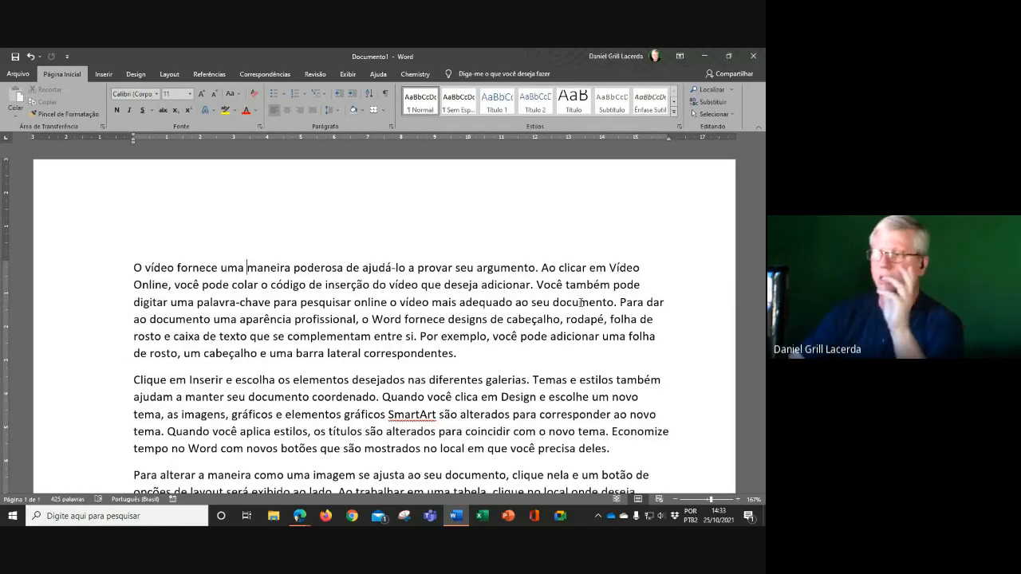
{"action": "key", "text": "ctrl+Home"}
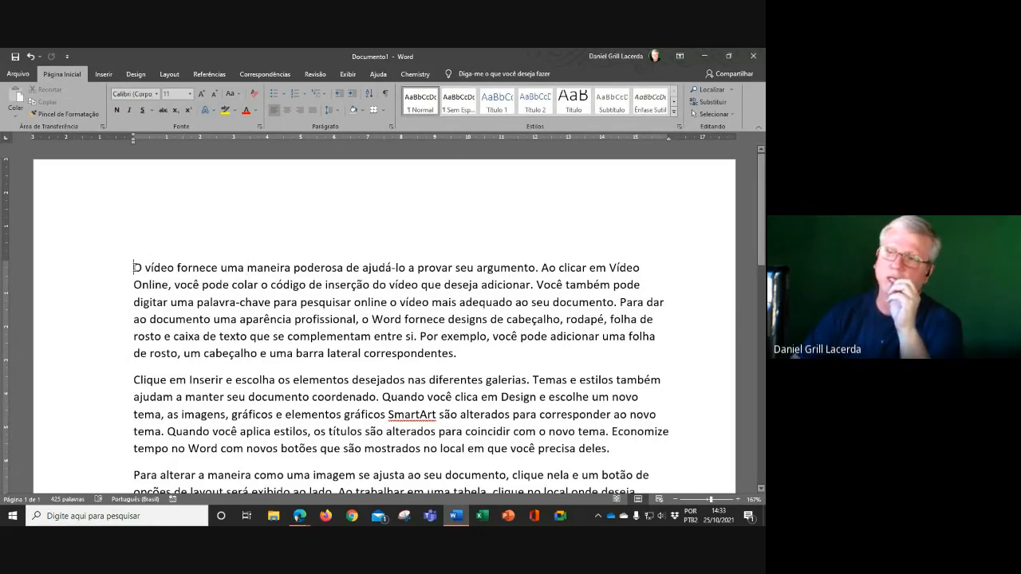
{"action": "key", "text": "Return"}
{"action": "key", "text": "Up"}
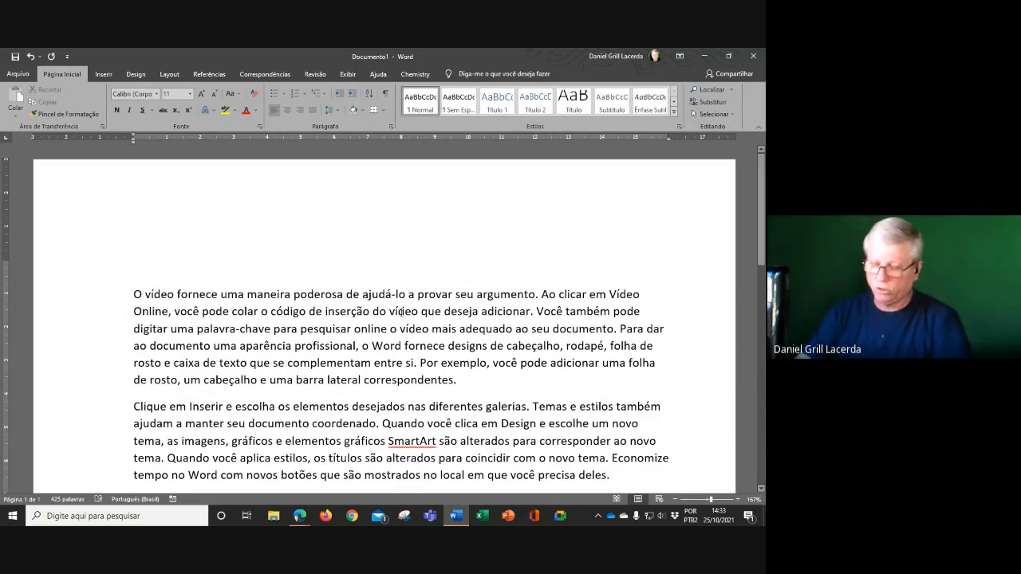
{"action": "key", "text": "ctrl+a"}
{"action": "key", "text": "Delete"}
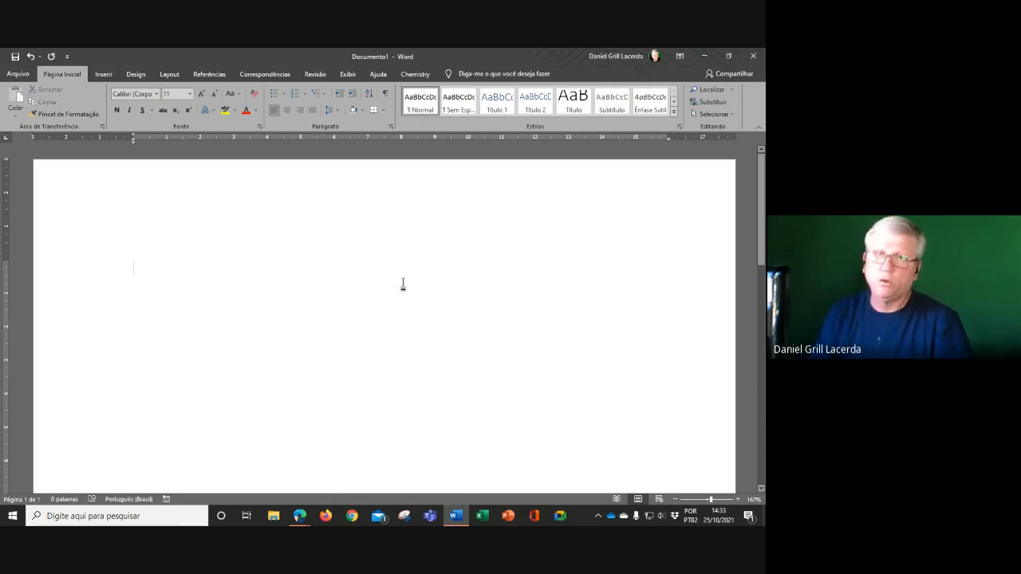
- Fill the emptied document with five new sample paragraphs of five sentences each using =rand(5,5)
{"action": "type", "text": "="}
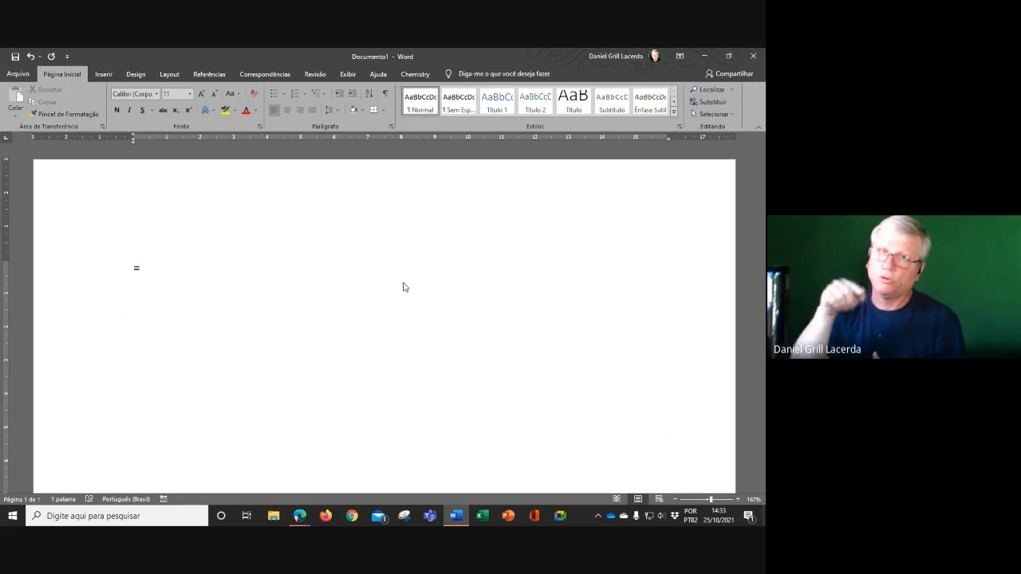
{"action": "type", "text": "r"}
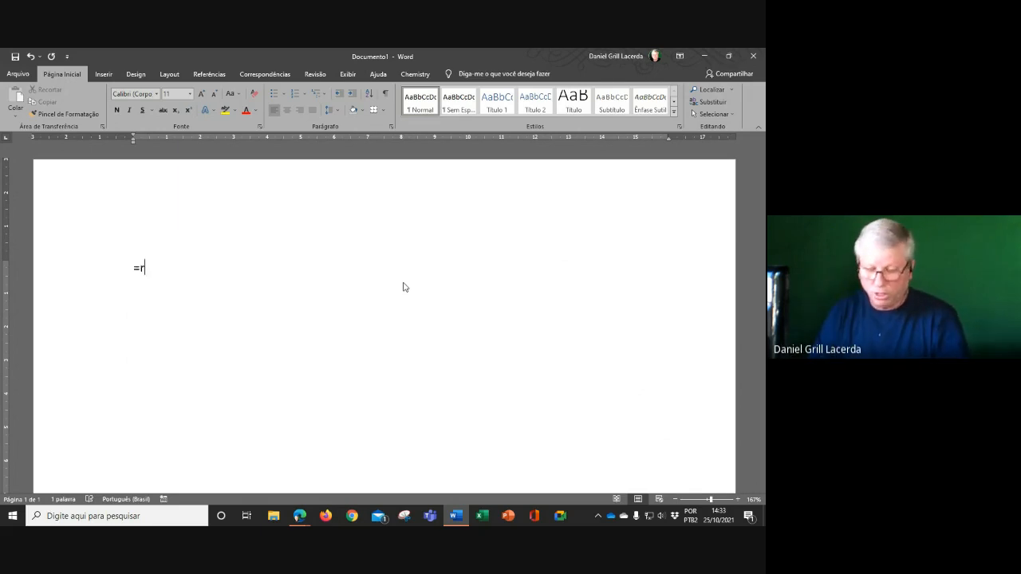
{"action": "type", "text": "and("}
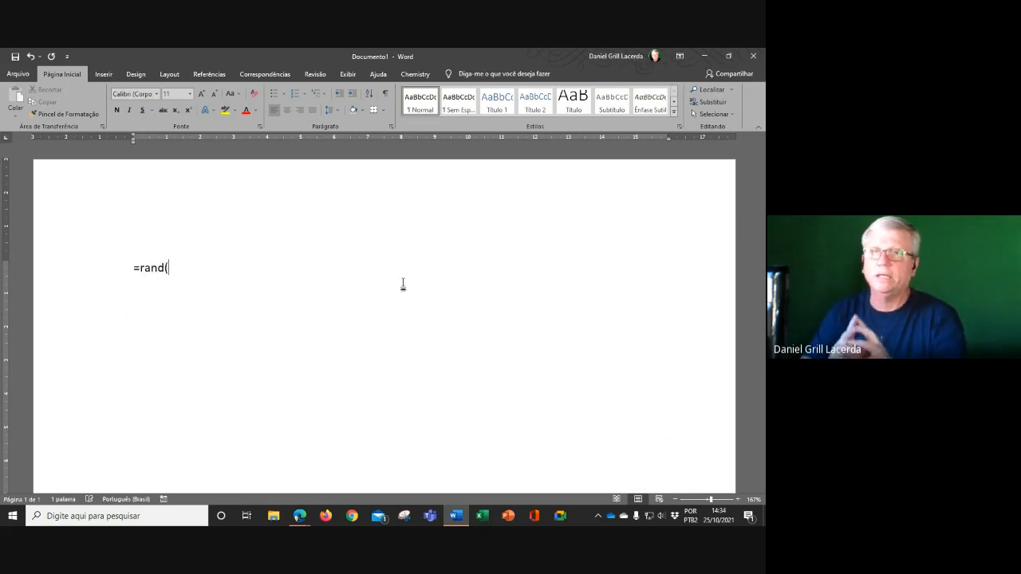
{"action": "type", "text": "5"}
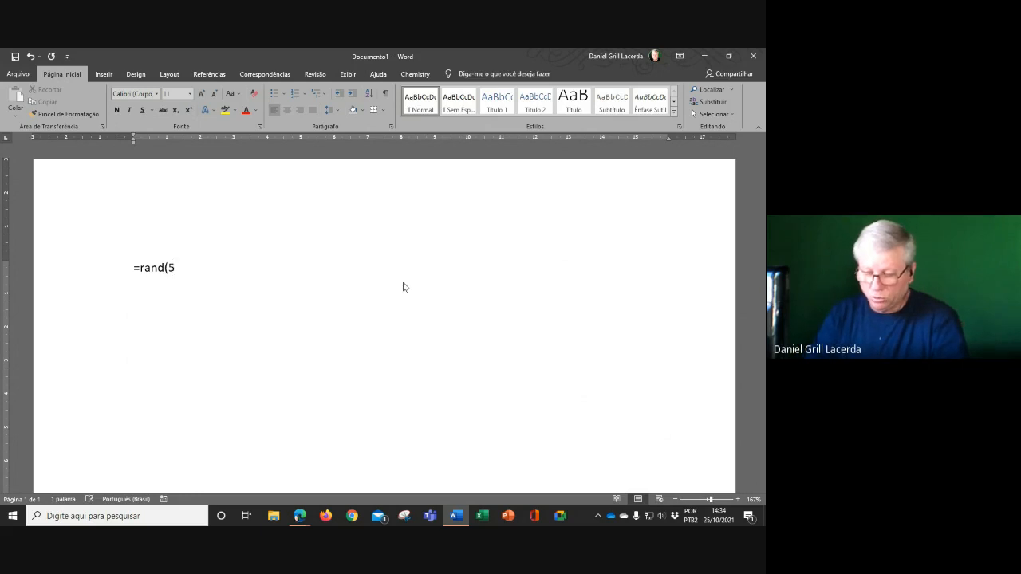
{"action": "type", "text": ",5"}
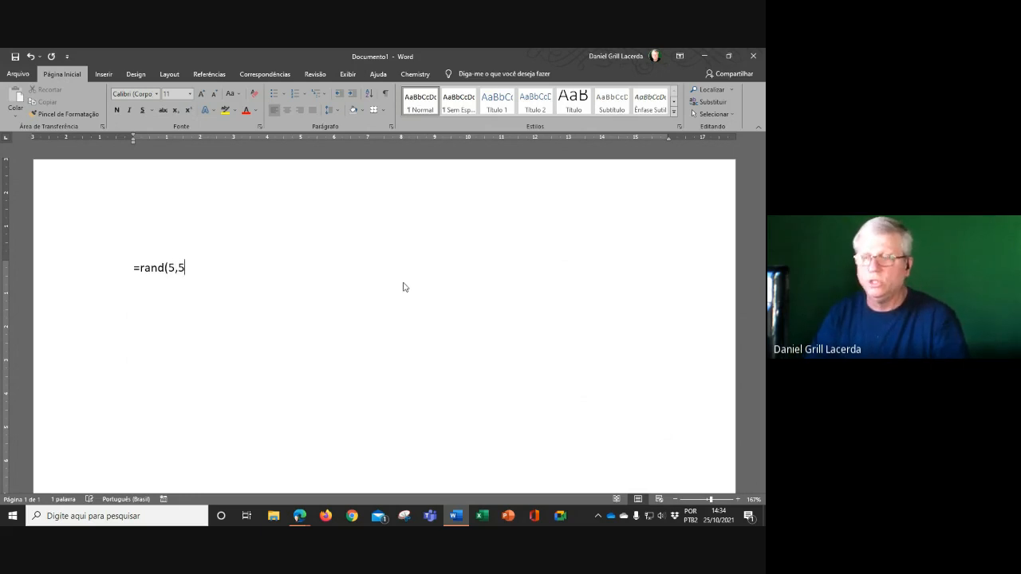
{"action": "type", "text": ")"}
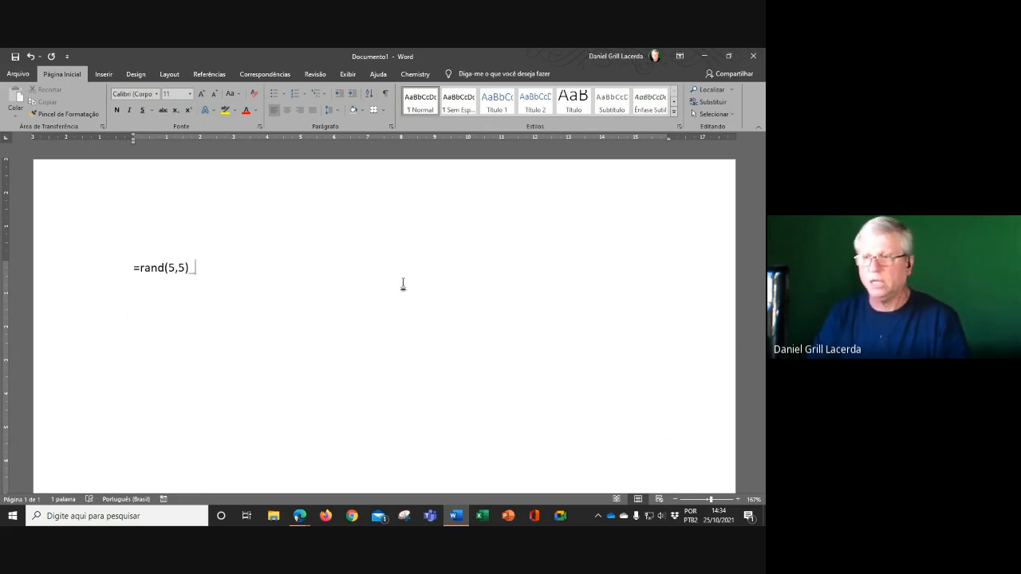
{"action": "key", "text": "BackSpace"}
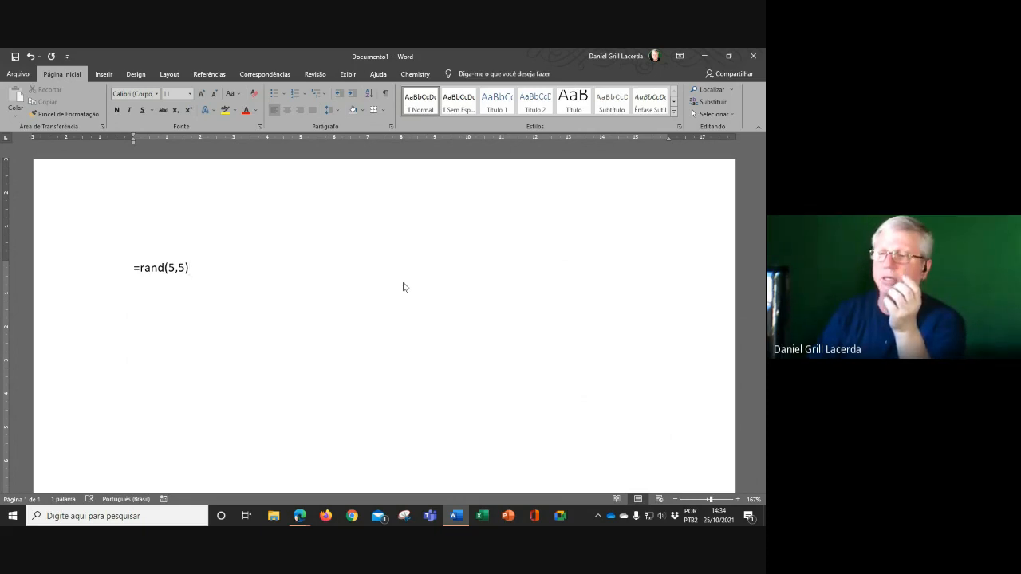
{"action": "key", "text": "Return"}
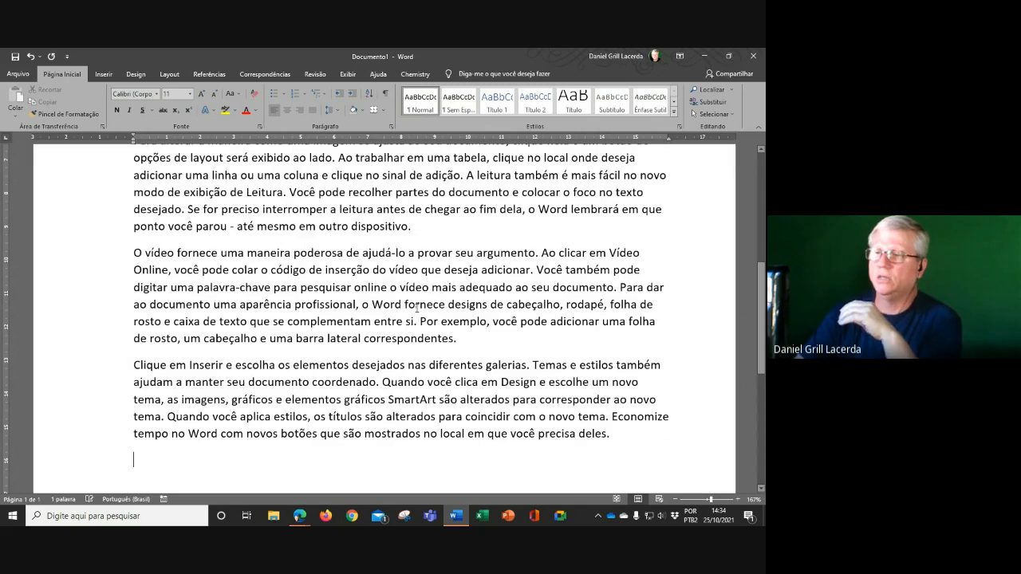
- Look through the generated sample paragraphs from the document's beginning to its end
{"action": "scroll", "coordinate": [221, 252], "scroll_direction": "up", "scroll_amount": 5}
{"action": "scroll", "coordinate": [221, 253], "scroll_direction": "down", "scroll_amount": 3}
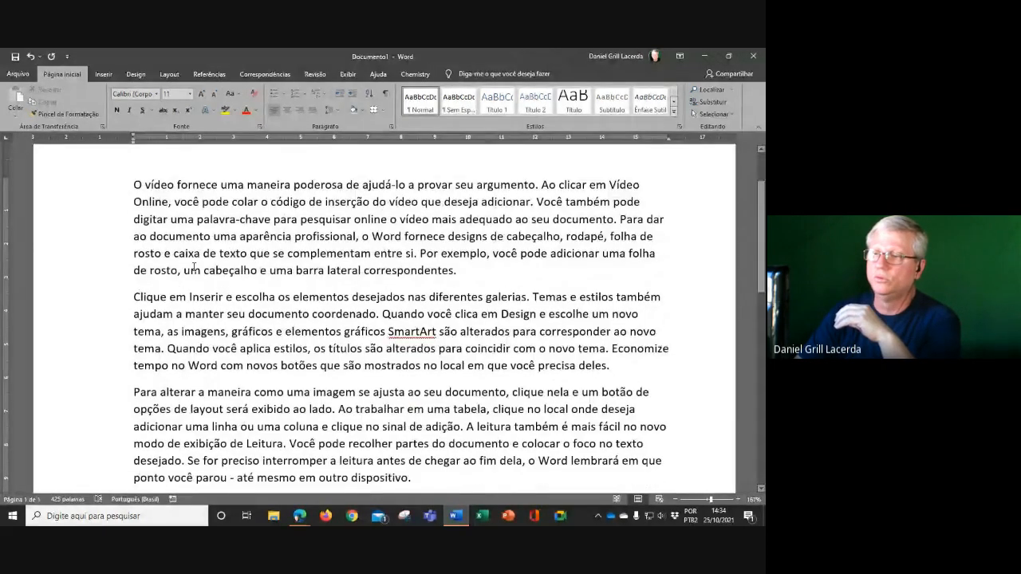
{"action": "scroll", "coordinate": [188, 322], "scroll_direction": "down", "scroll_amount": 4}
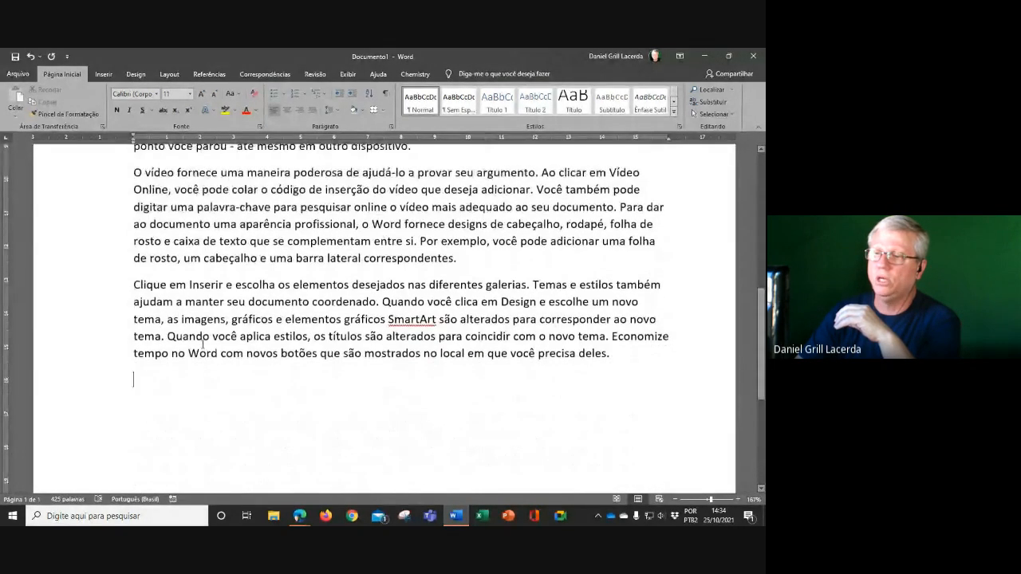
{"action": "scroll", "coordinate": [204, 336], "scroll_direction": "up", "scroll_amount": 3}
{"action": "scroll", "coordinate": [204, 336], "scroll_direction": "up", "scroll_amount": 5}
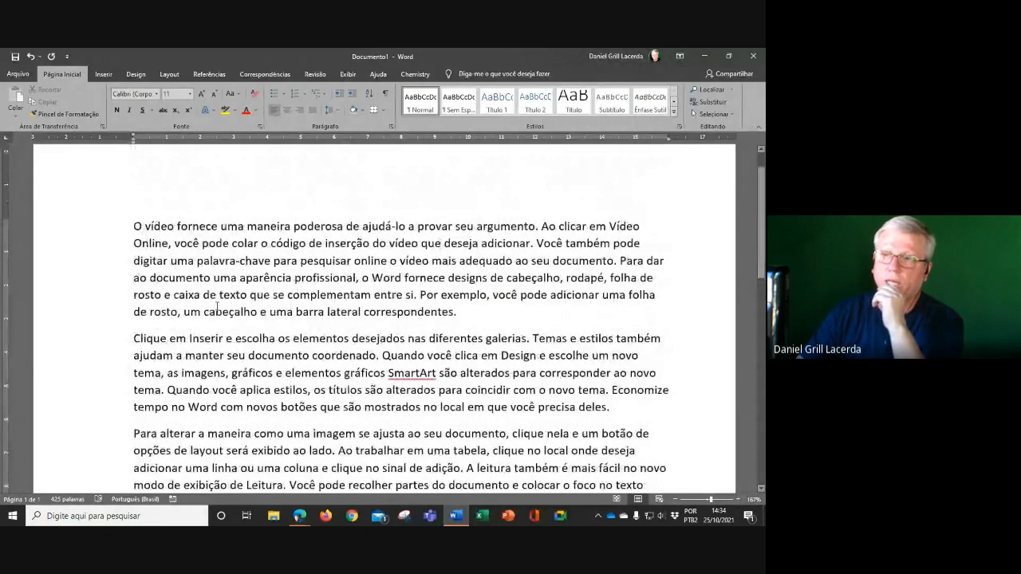
{"action": "scroll", "coordinate": [240, 311], "scroll_direction": "down", "scroll_amount": 1}
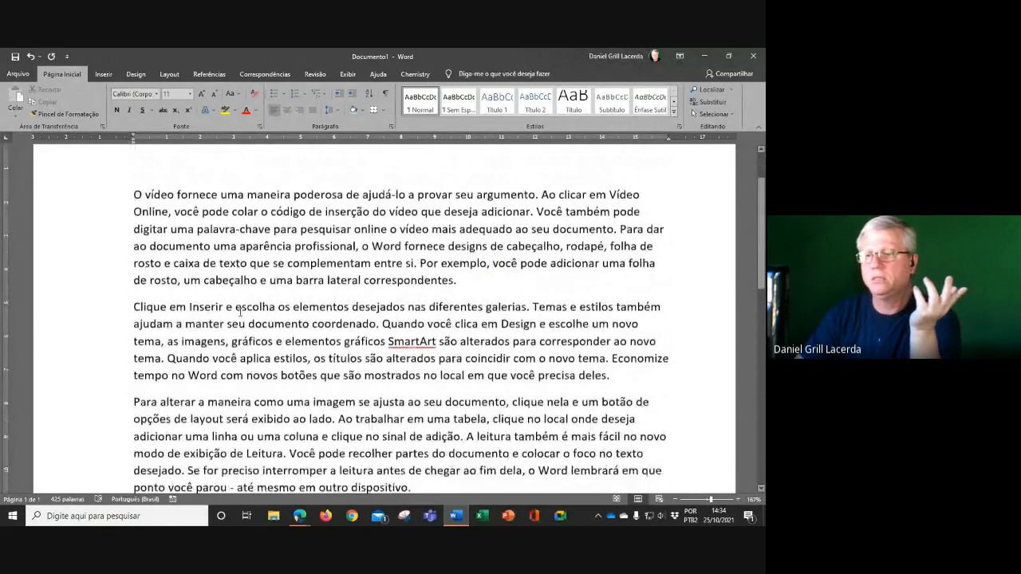
{"action": "scroll", "coordinate": [240, 312], "scroll_direction": "down", "scroll_amount": 15}
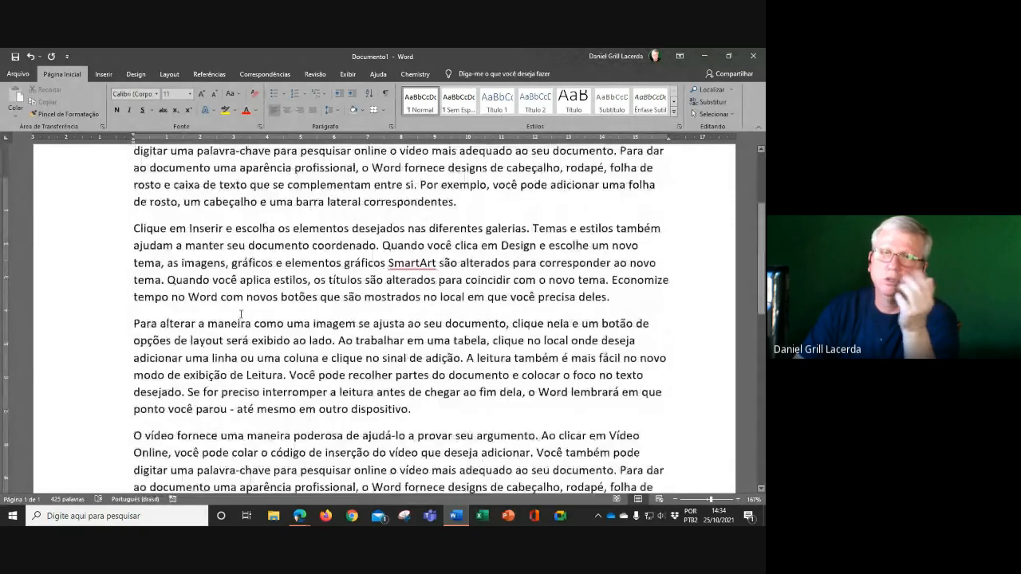
{"action": "scroll", "coordinate": [240, 314], "scroll_direction": "up", "scroll_amount": 3}
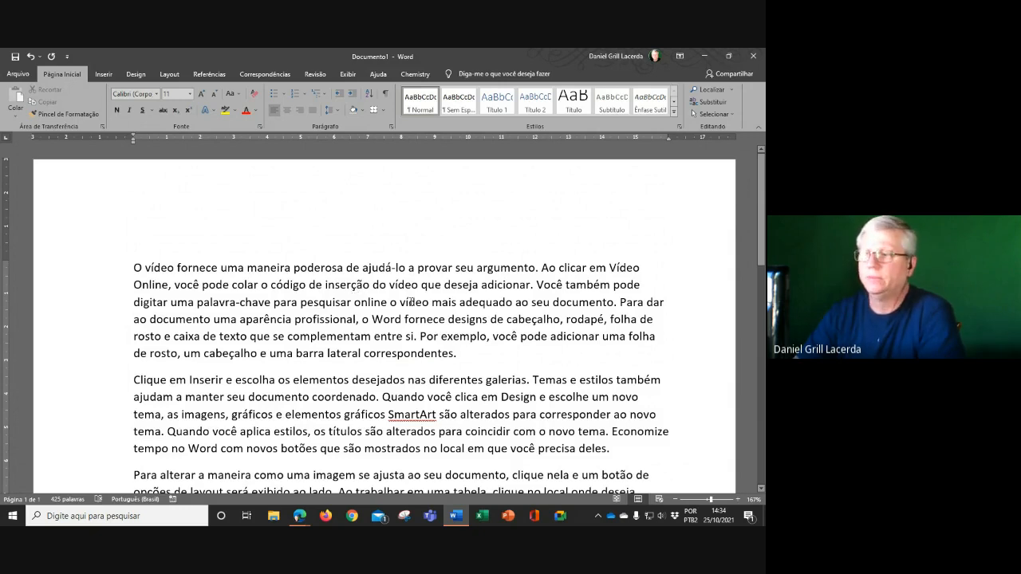
{"action": "scroll", "coordinate": [409, 302], "scroll_direction": "down", "scroll_amount": 1}
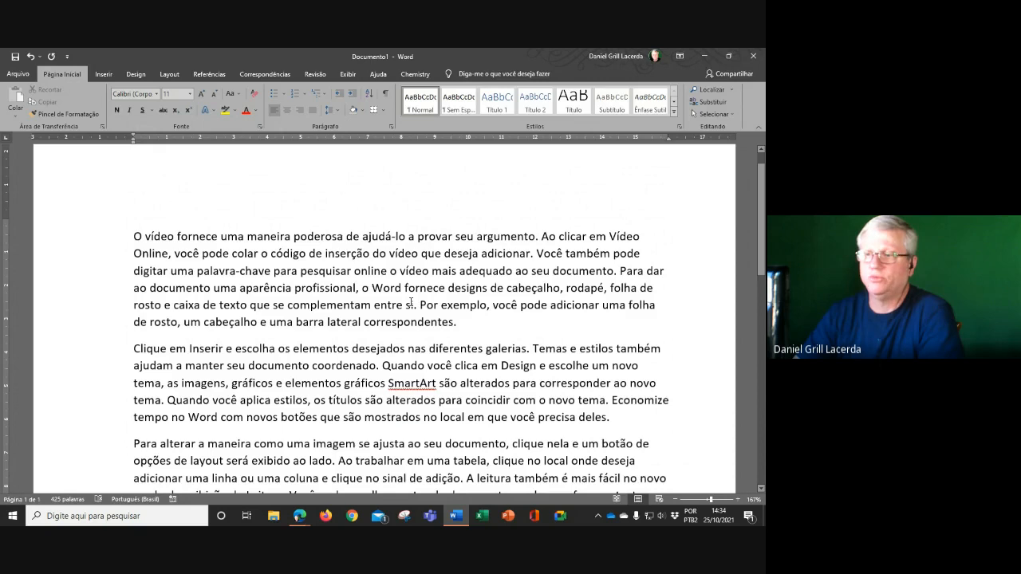
{"action": "scroll", "coordinate": [411, 303], "scroll_direction": "up", "scroll_amount": 1}
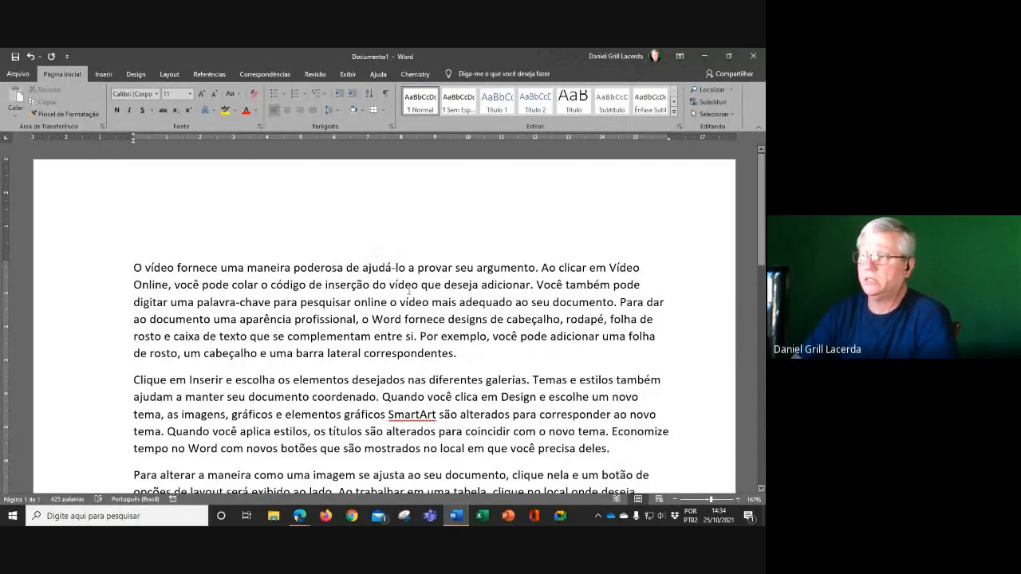
{"action": "scroll", "coordinate": [407, 295], "scroll_direction": "down", "scroll_amount": 3}
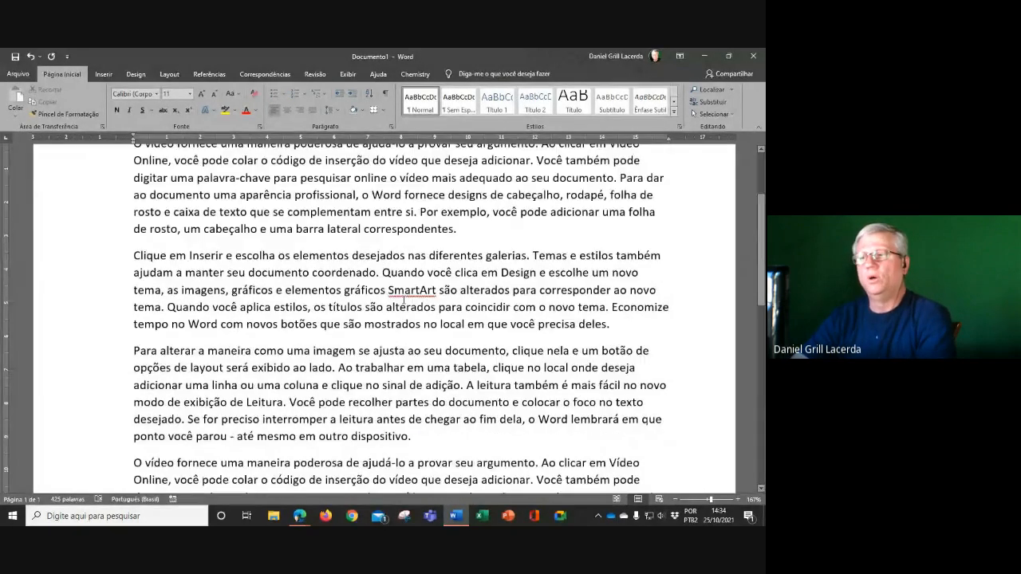
{"action": "scroll", "coordinate": [405, 300], "scroll_direction": "down", "scroll_amount": 3}
{"action": "scroll", "coordinate": [407, 300], "scroll_direction": "up", "scroll_amount": 6}
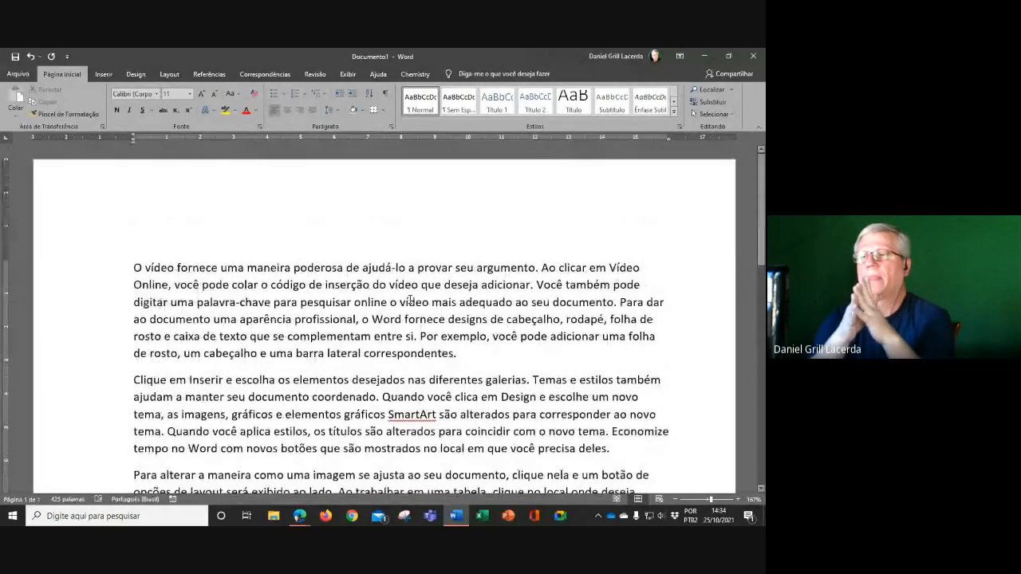
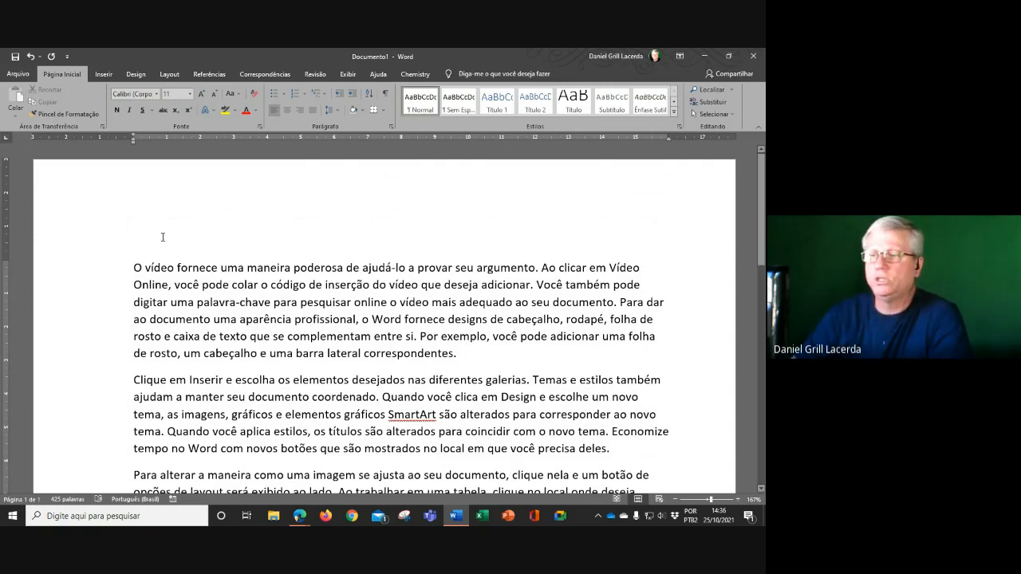
- Insert two separate paragraphs containing only the letter "A" above the document's first paragraph
{"action": "left_click", "coordinate": [134, 267]}
{"action": "type", "text": "A"}
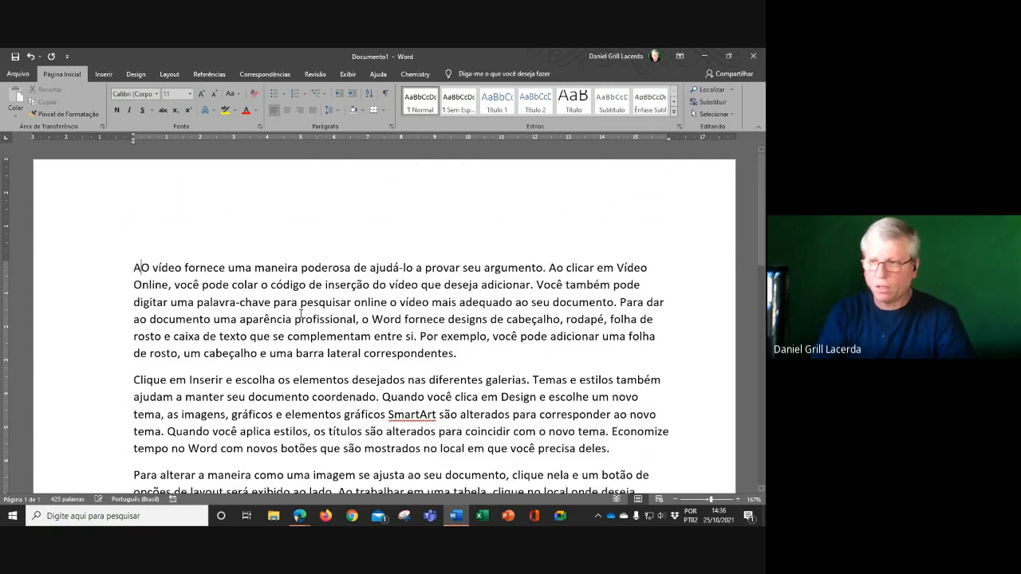
{"action": "key", "text": "Return"}
{"action": "type", "text": "A"}
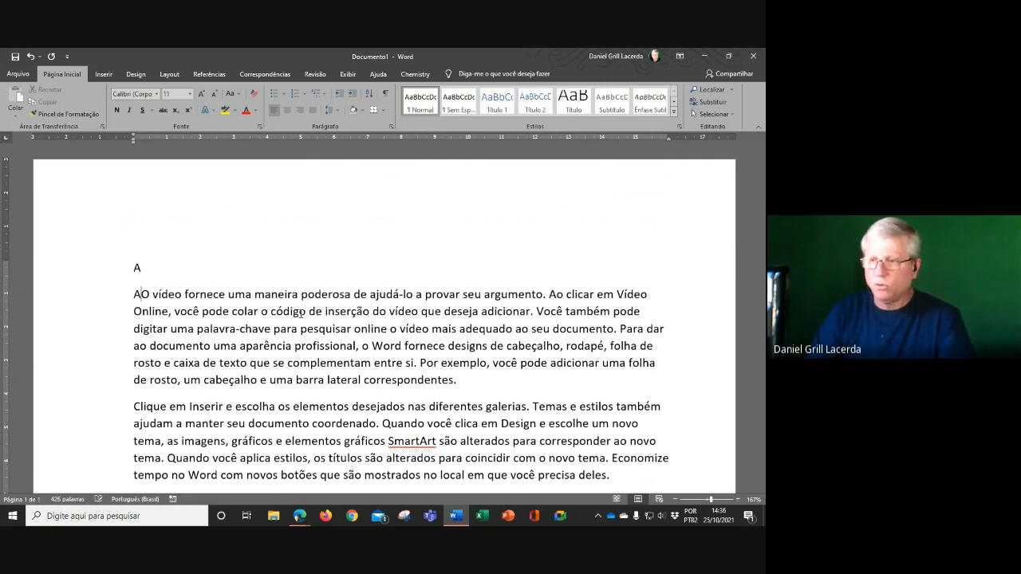
{"action": "key", "text": "Return"}
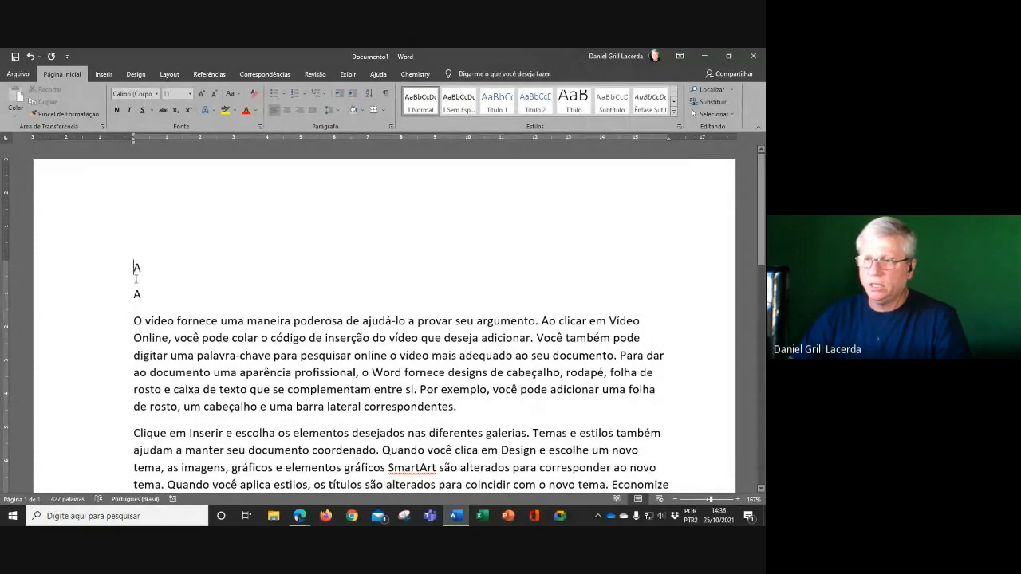
- Enlarge both "A" paragraphs to a font size of 80
{"action": "left_click_drag", "start_coordinate": [133, 267], "coordinate": [142, 295]}
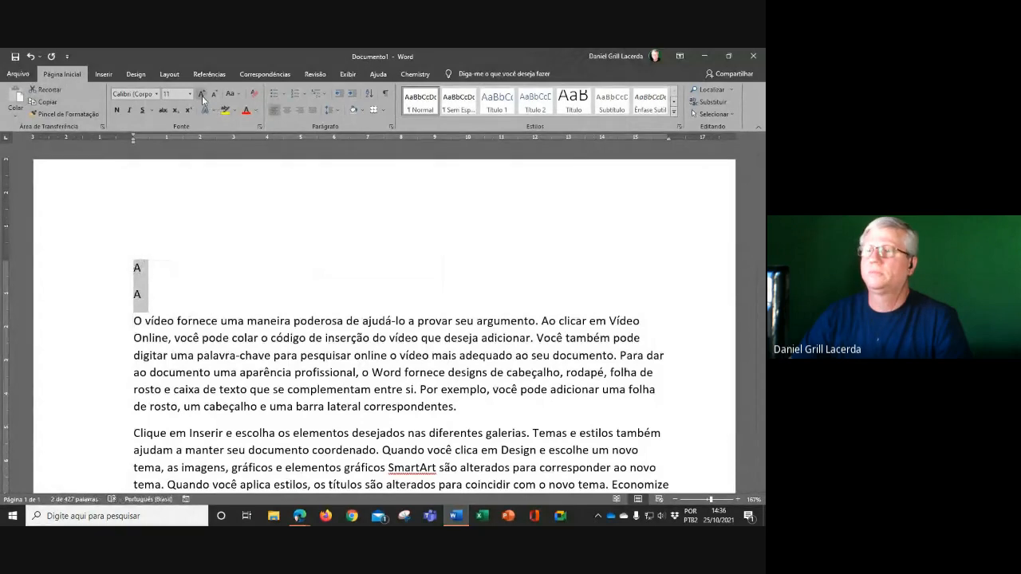
{"action": "left_click", "coordinate": [201, 96]}
{"action": "left_click", "coordinate": [202, 96]}
{"action": "left_click", "coordinate": [202, 96]}
{"action": "left_click", "coordinate": [201, 95]}
{"action": "left_click", "coordinate": [202, 95]}
{"action": "left_click", "coordinate": [202, 95]}
{"action": "left_click", "coordinate": [202, 95]}
{"action": "left_click", "coordinate": [202, 95]}
{"action": "left_click", "coordinate": [202, 95]}
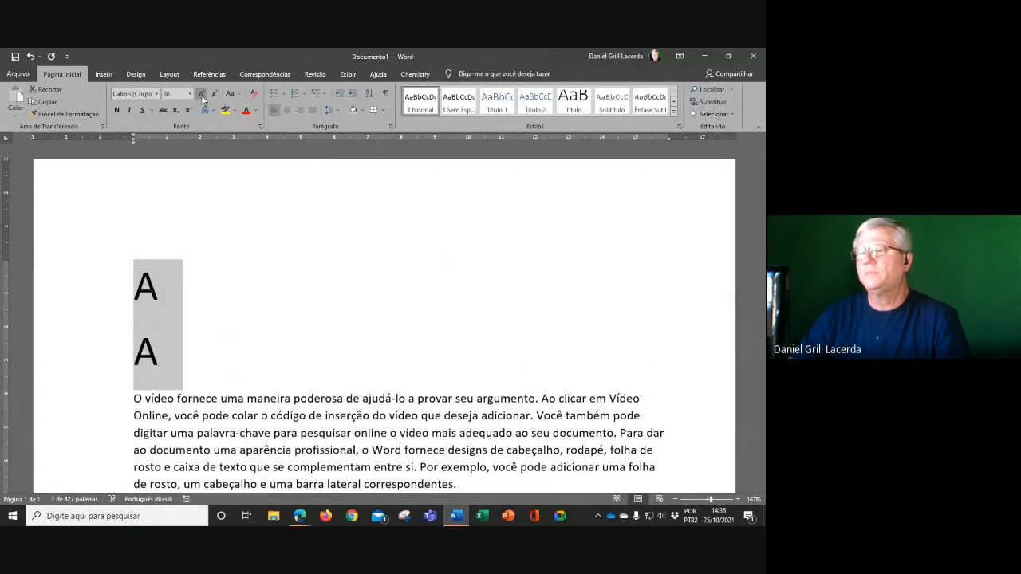
{"action": "left_click", "coordinate": [202, 96]}
{"action": "left_click", "coordinate": [202, 96]}
{"action": "left_click", "coordinate": [202, 95]}
{"action": "scroll", "coordinate": [311, 248], "scroll_direction": "down", "scroll_amount": 2}
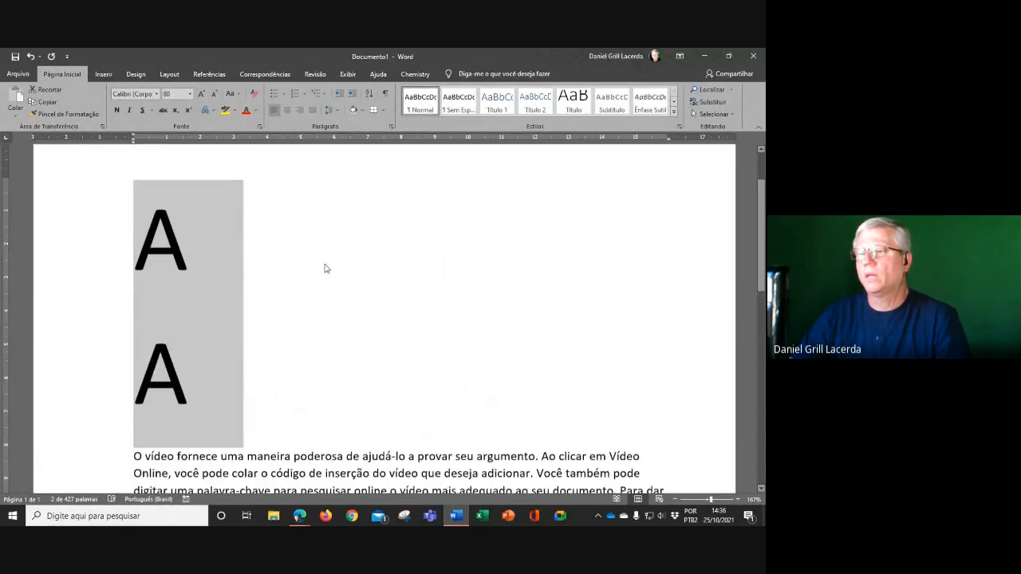
- Change the font of the second letter "A" to Times New Roman
{"action": "left_click", "coordinate": [165, 363]}
{"action": "double_click", "coordinate": [166, 363]}
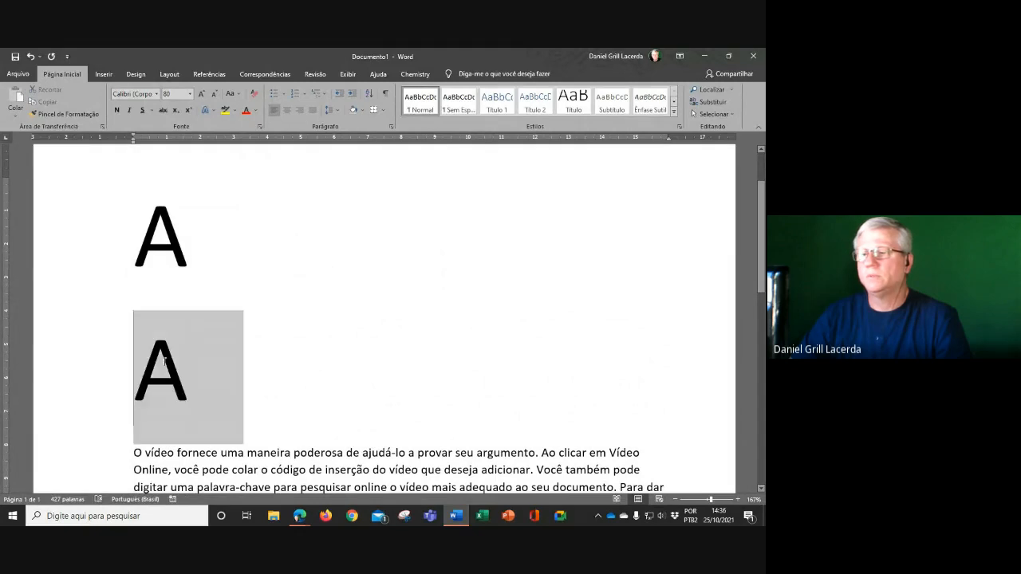
{"action": "left_click", "coordinate": [156, 95]}
{"action": "type", "text": "Times New Ro"}
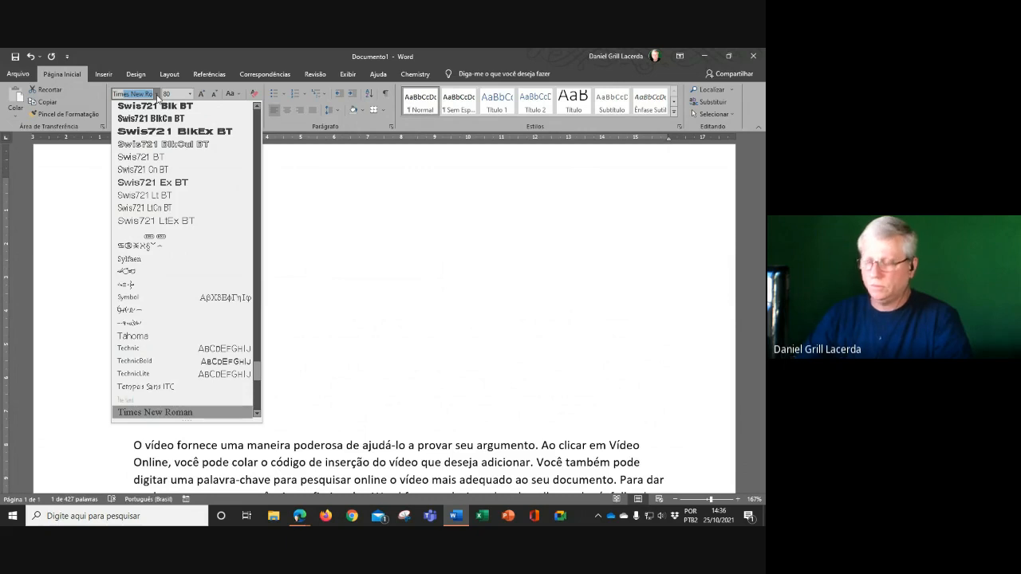
{"action": "key", "text": "Return"}
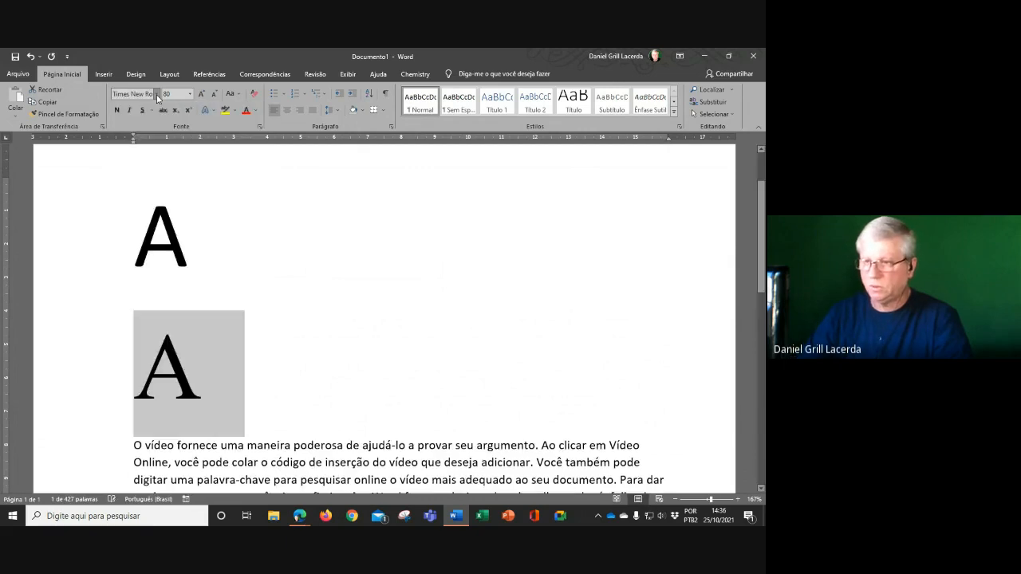
{"action": "left_click", "coordinate": [311, 360]}
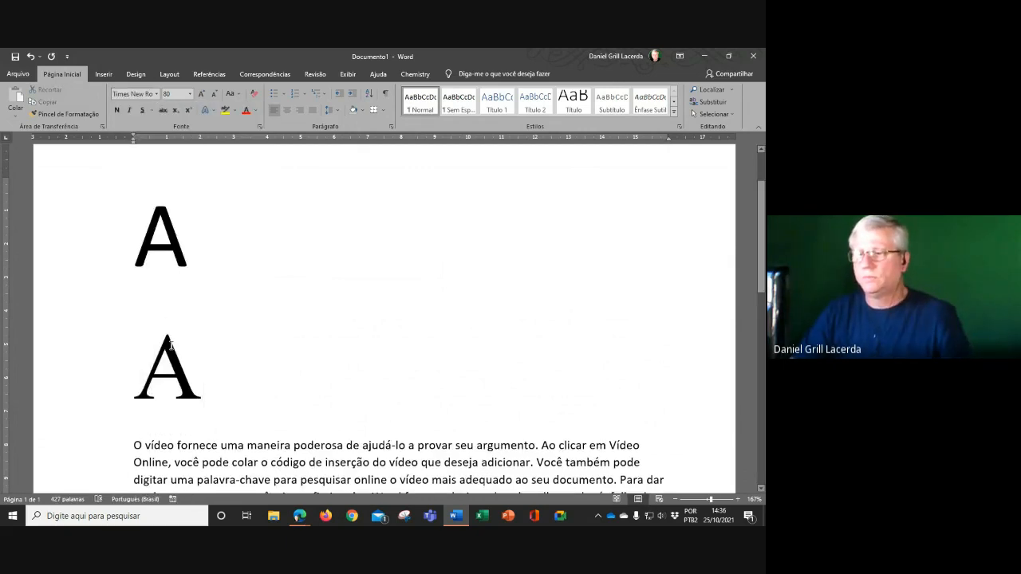
- Join the two "A" paragraphs on one line with a space between them, and enlarge both letters to size 160
{"action": "left_click", "coordinate": [281, 252]}
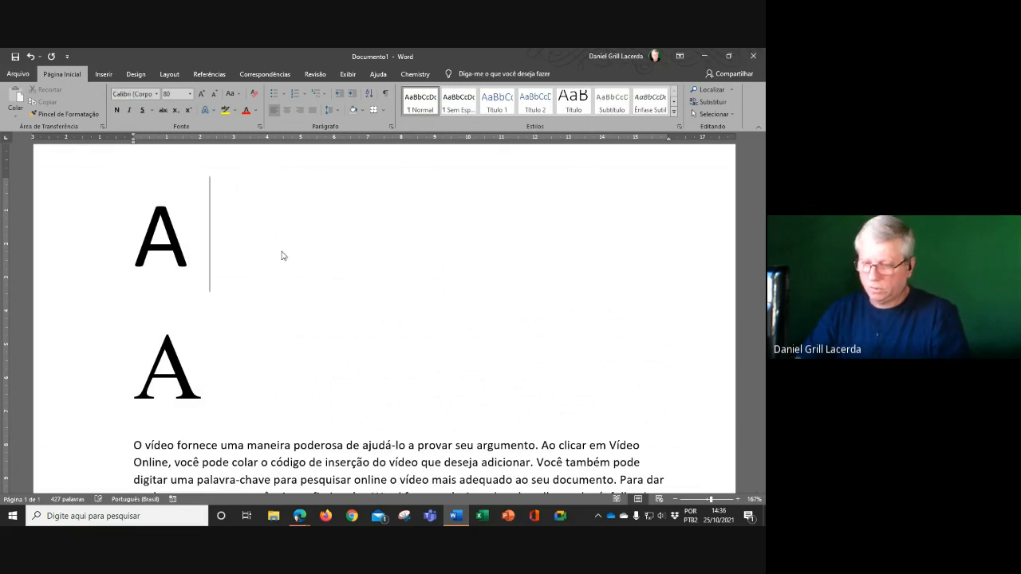
{"action": "key", "text": "Delete"}
{"action": "left_click_drag", "start_coordinate": [134, 231], "coordinate": [315, 243]}
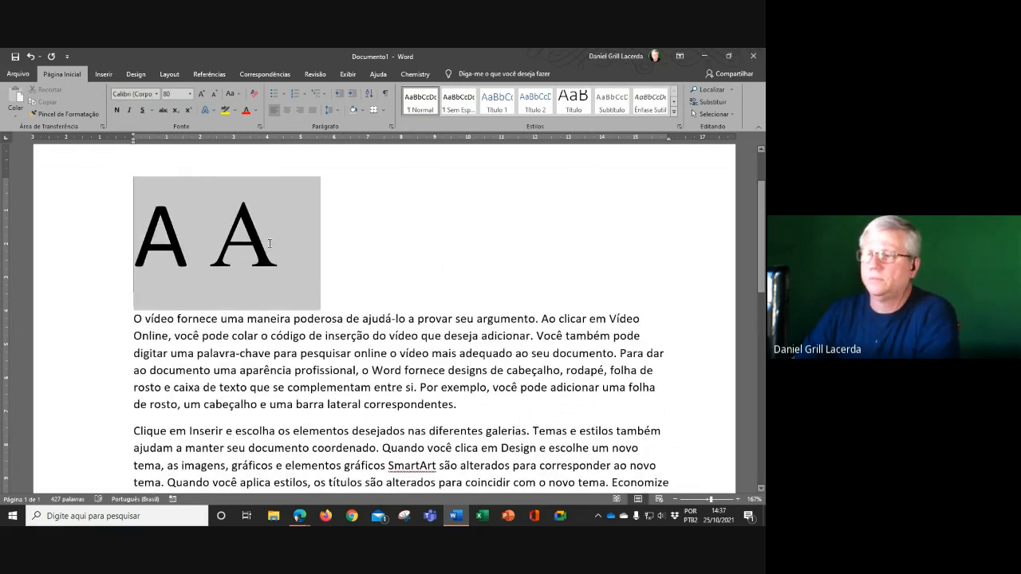
{"action": "left_click", "coordinate": [200, 96]}
{"action": "double_click", "coordinate": [201, 94]}
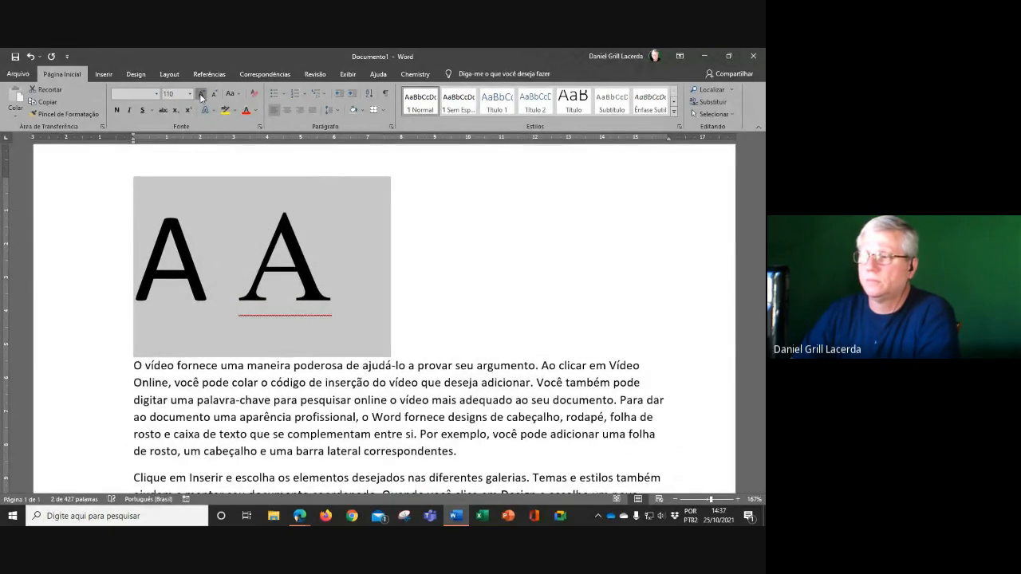
{"action": "triple_click", "coordinate": [200, 94]}
{"action": "triple_click", "coordinate": [201, 94]}
{"action": "left_click", "coordinate": [201, 95]}
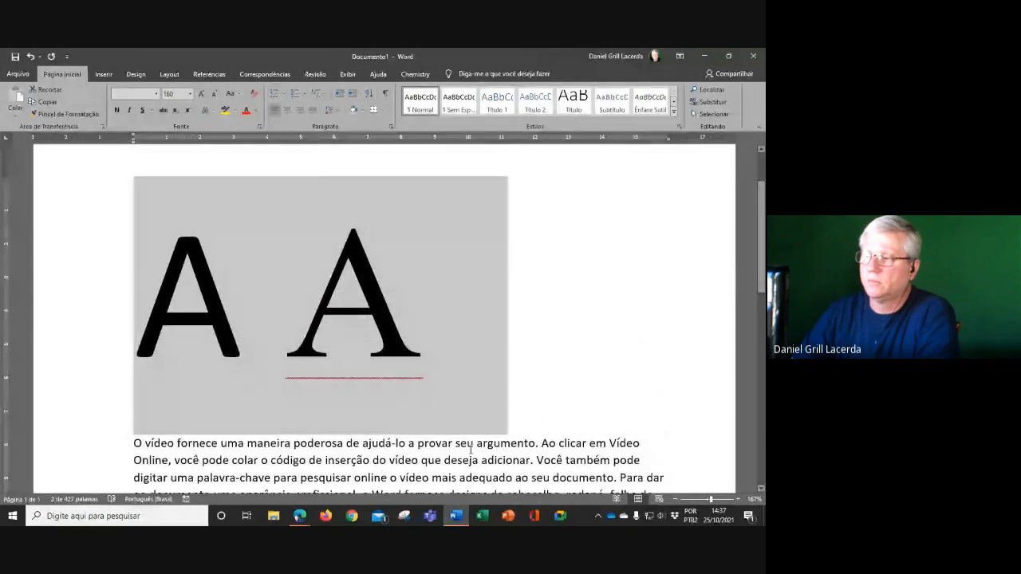
{"action": "left_click", "coordinate": [466, 444]}
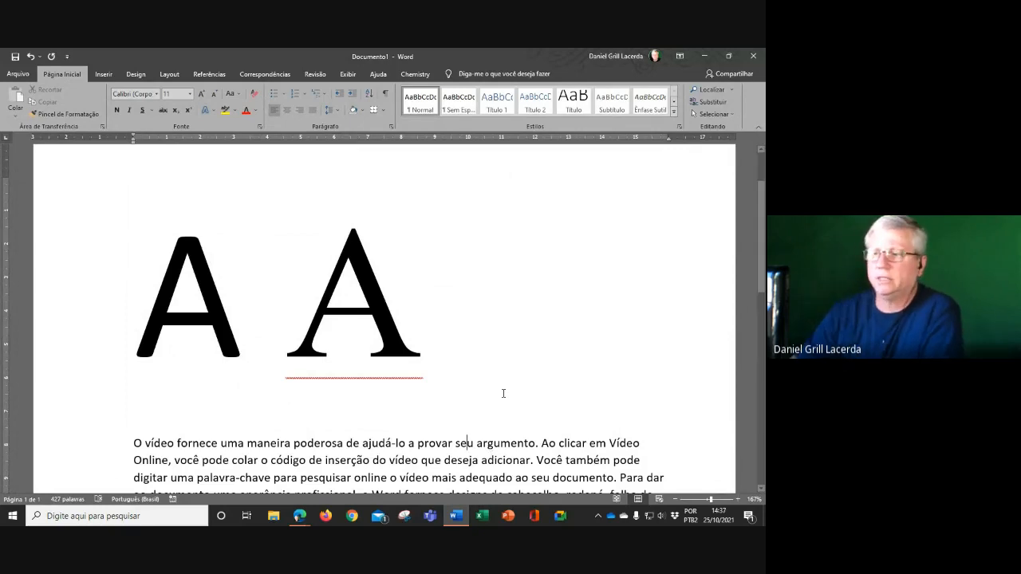
- Change the font of the first large "A" to Arial
{"action": "left_click", "coordinate": [201, 320]}
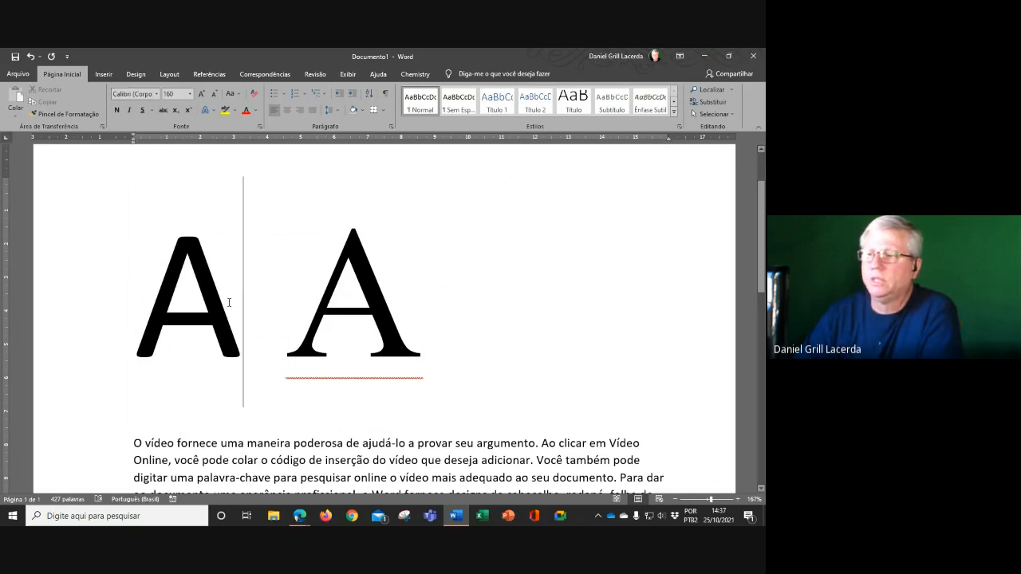
{"action": "left_click_drag", "start_coordinate": [231, 303], "coordinate": [193, 162]}
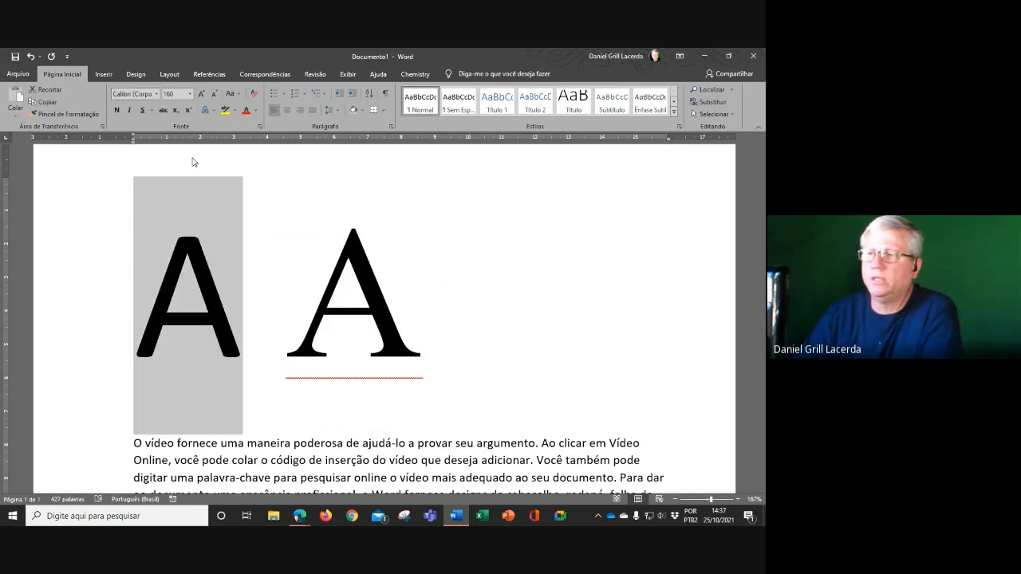
{"action": "left_click", "coordinate": [157, 95]}
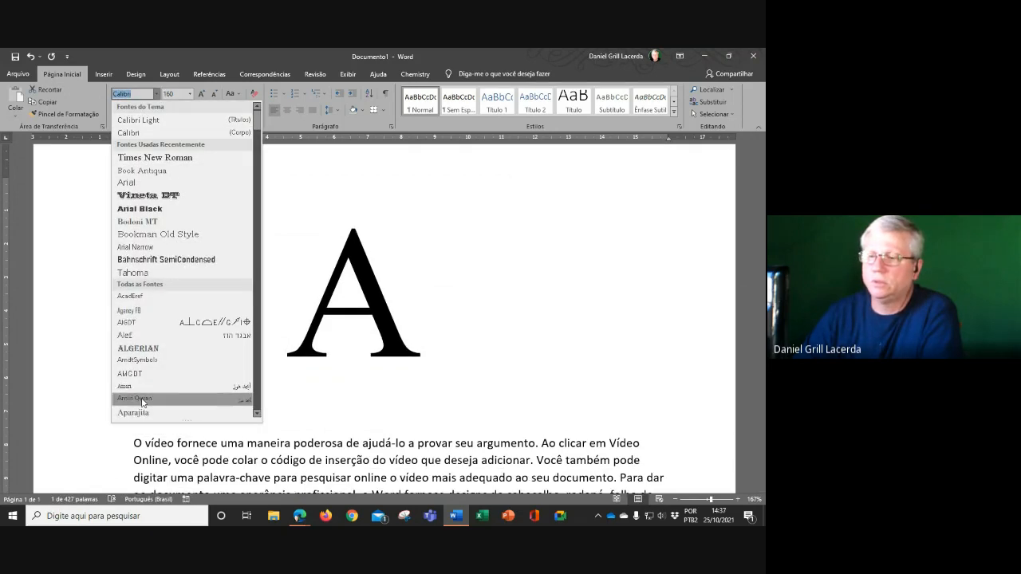
{"action": "scroll", "coordinate": [139, 403], "scroll_direction": "down", "scroll_amount": 3}
{"action": "left_click", "coordinate": [126, 322]}
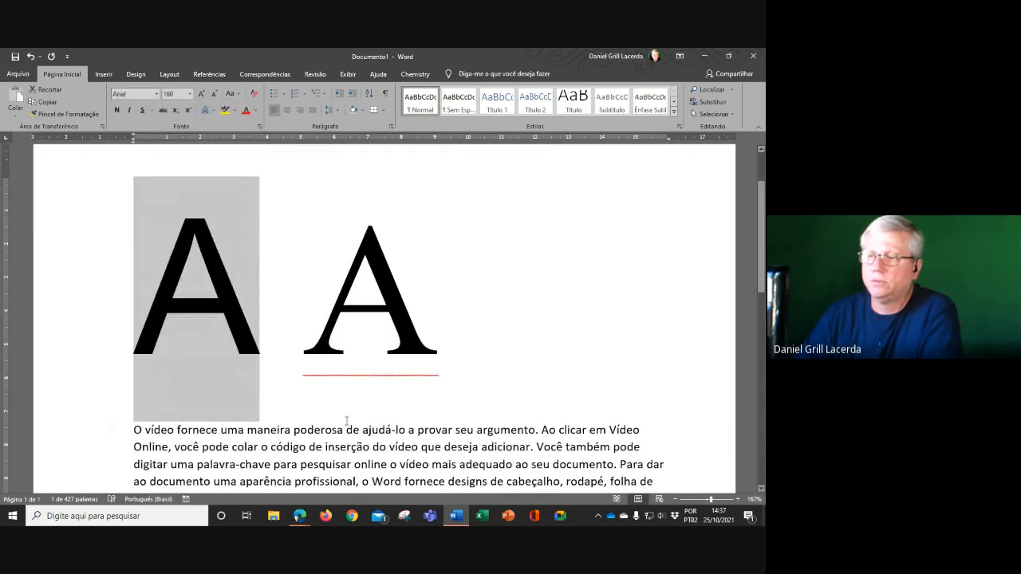
{"action": "left_click", "coordinate": [411, 447]}
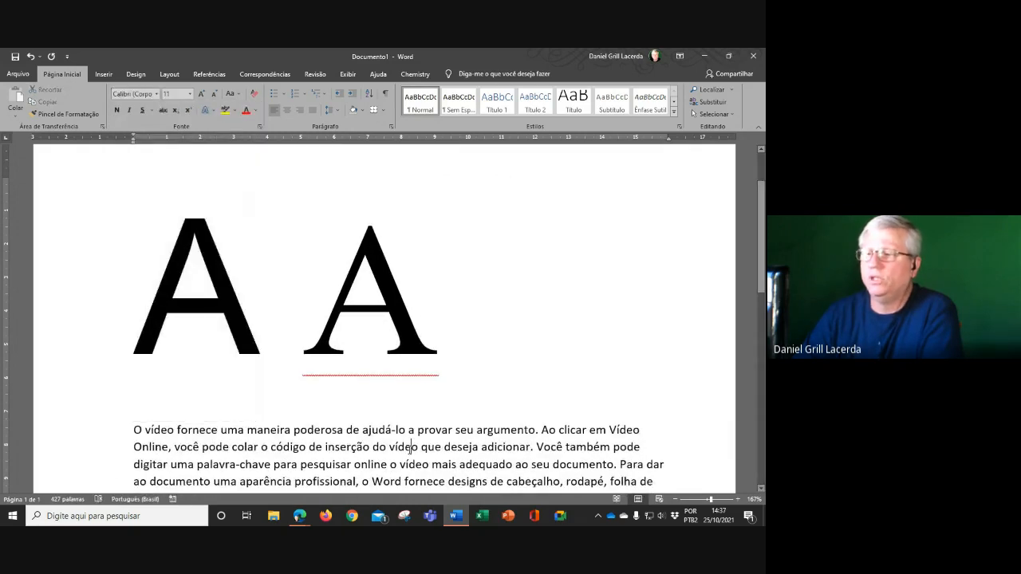
{"action": "left_click", "coordinate": [365, 289]}
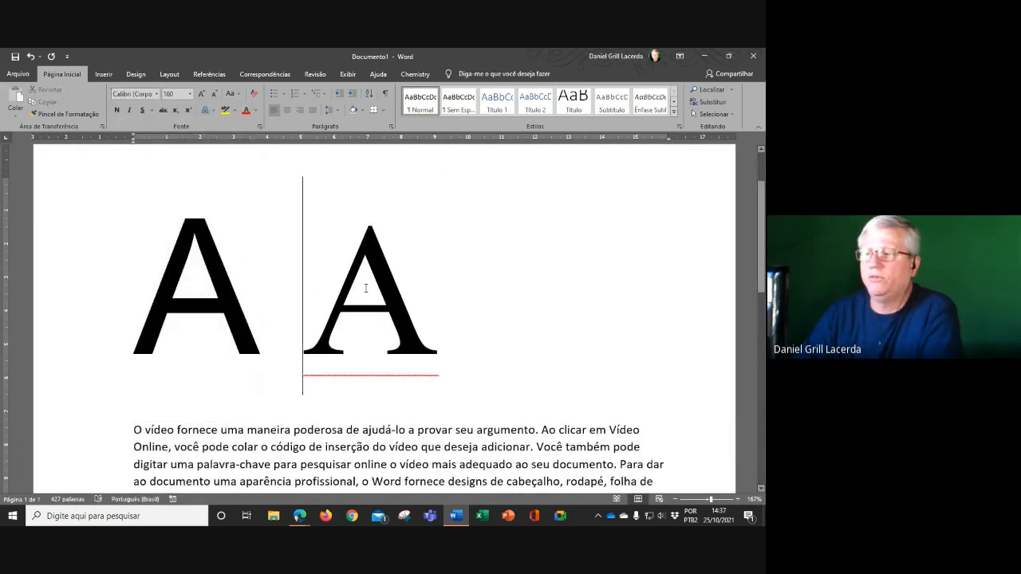
{"action": "left_click", "coordinate": [355, 427]}
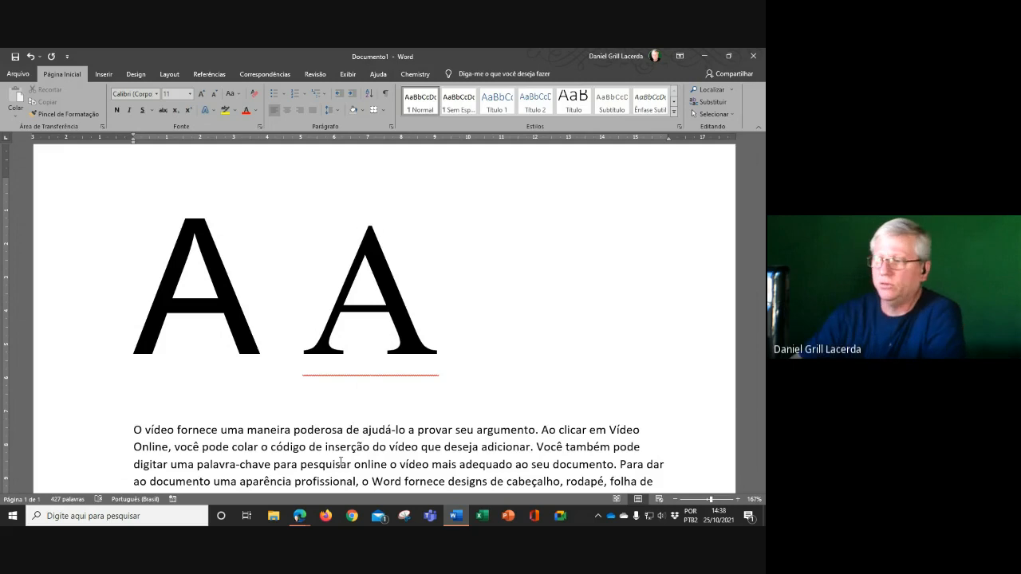
- Set the first sentence of the body text, from "O vídeo fornece" to "argumento", in Times New Roman
{"action": "left_click", "coordinate": [135, 430]}
{"action": "left_click_drag", "start_coordinate": [135, 429], "coordinate": [536, 430]}
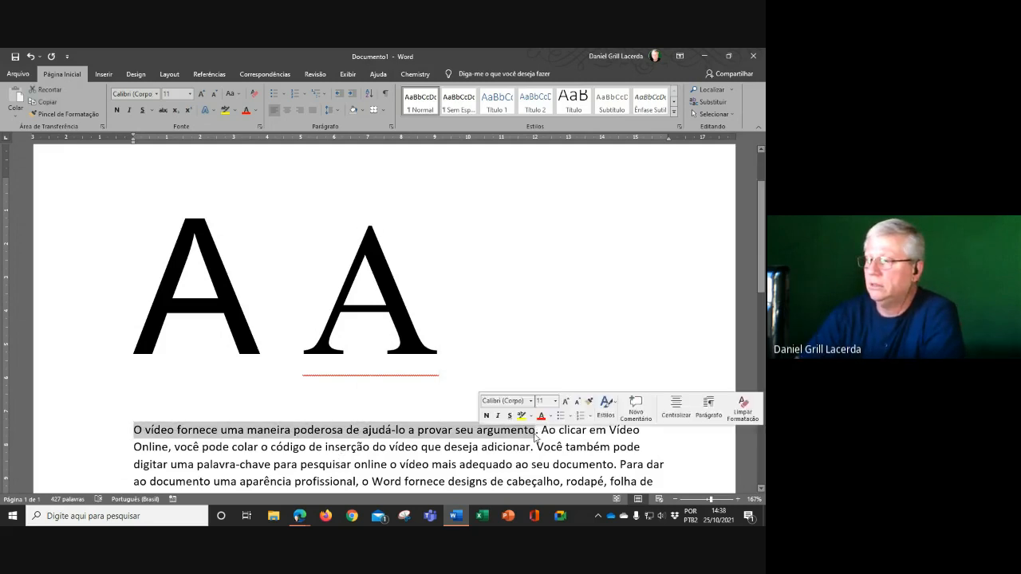
{"action": "left_click", "coordinate": [156, 94]}
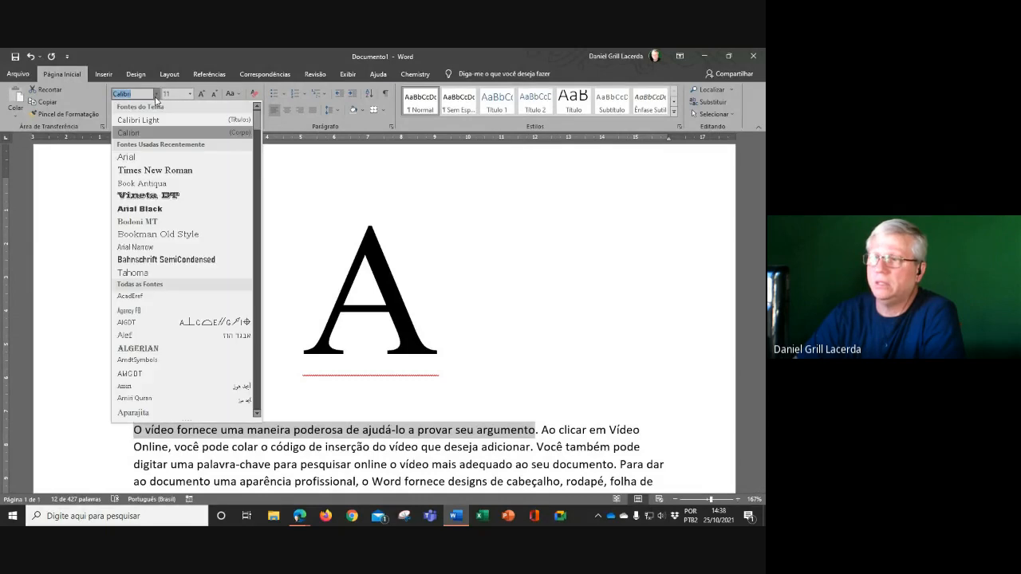
{"action": "left_click", "coordinate": [151, 167]}
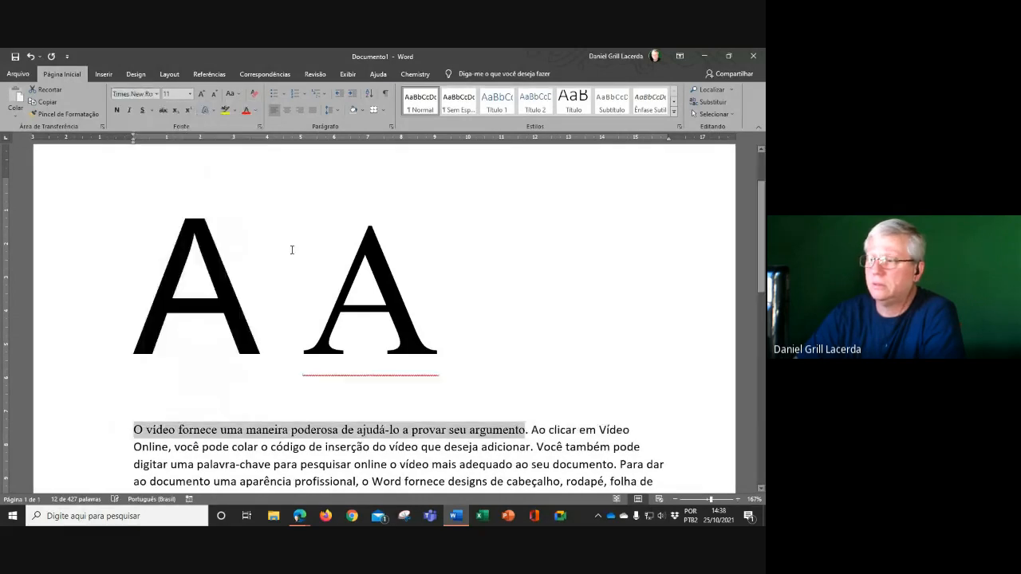
{"action": "left_click", "coordinate": [325, 482]}
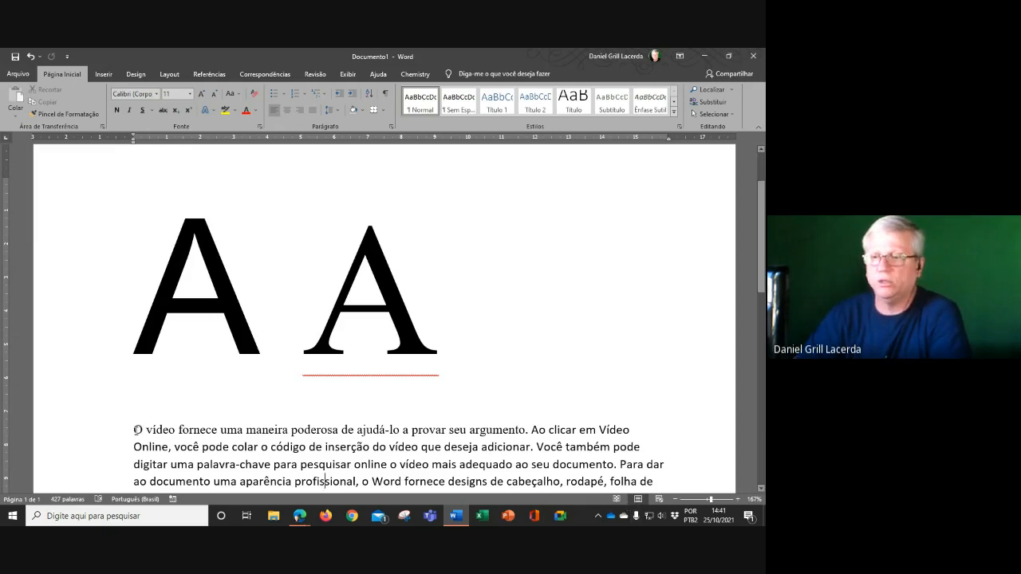
- Reduce the body text from "O vídeo fornece" through "Você também pode" to font size 6
{"action": "left_click_drag", "start_coordinate": [135, 430], "coordinate": [643, 448]}
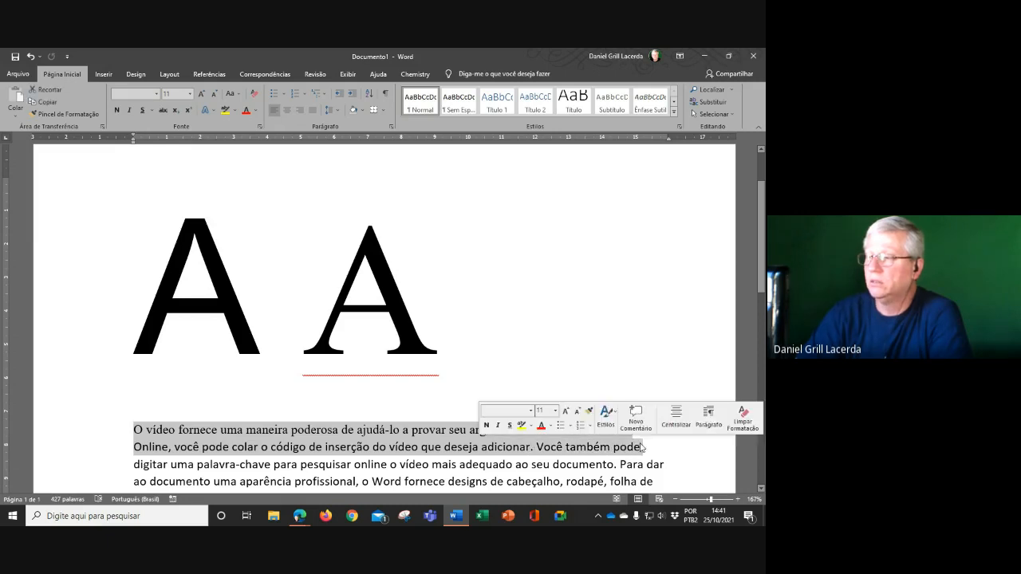
{"action": "left_click", "coordinate": [216, 96]}
{"action": "left_click", "coordinate": [216, 96]}
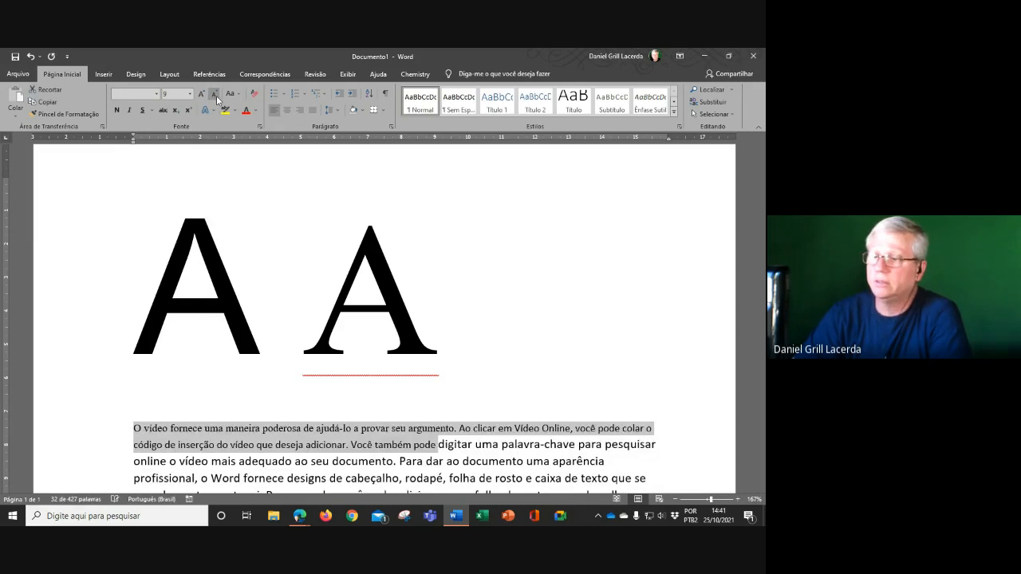
{"action": "left_click", "coordinate": [216, 96]}
{"action": "left_click", "coordinate": [216, 96]}
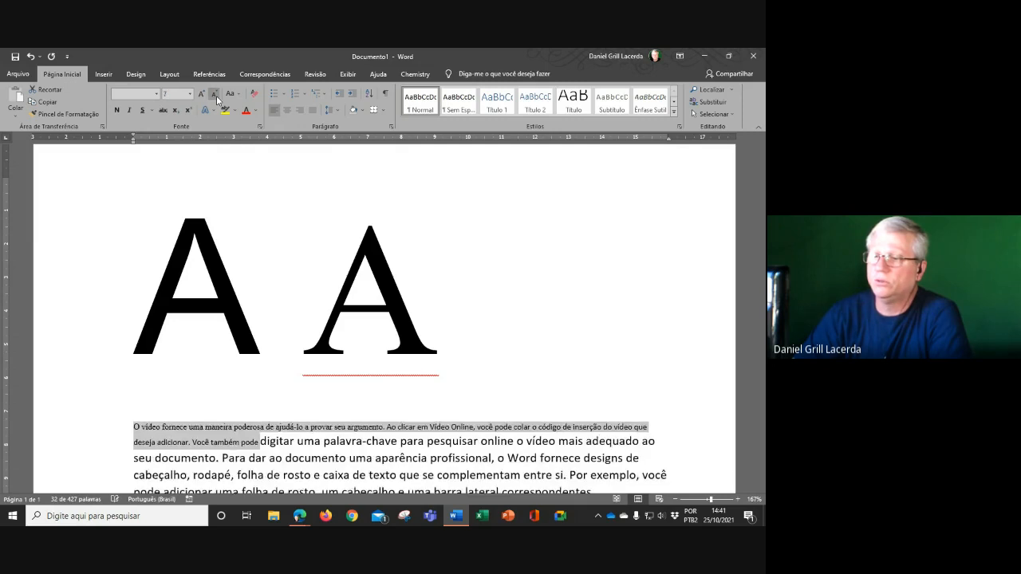
{"action": "left_click", "coordinate": [216, 96]}
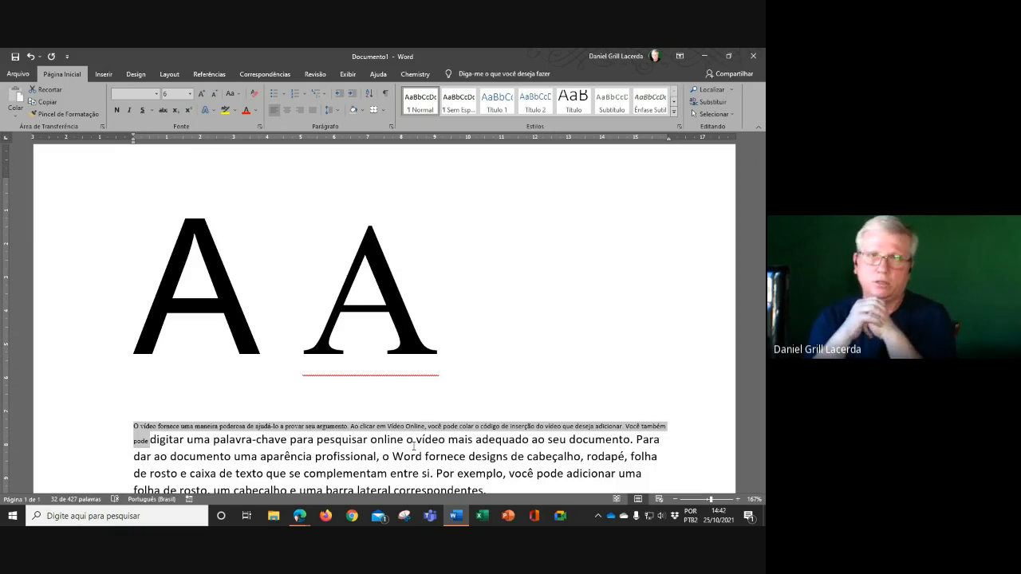
- Delete the two large "A" letters and the whole first body paragraph, including its size 6 text
{"action": "left_click", "coordinate": [443, 315]}
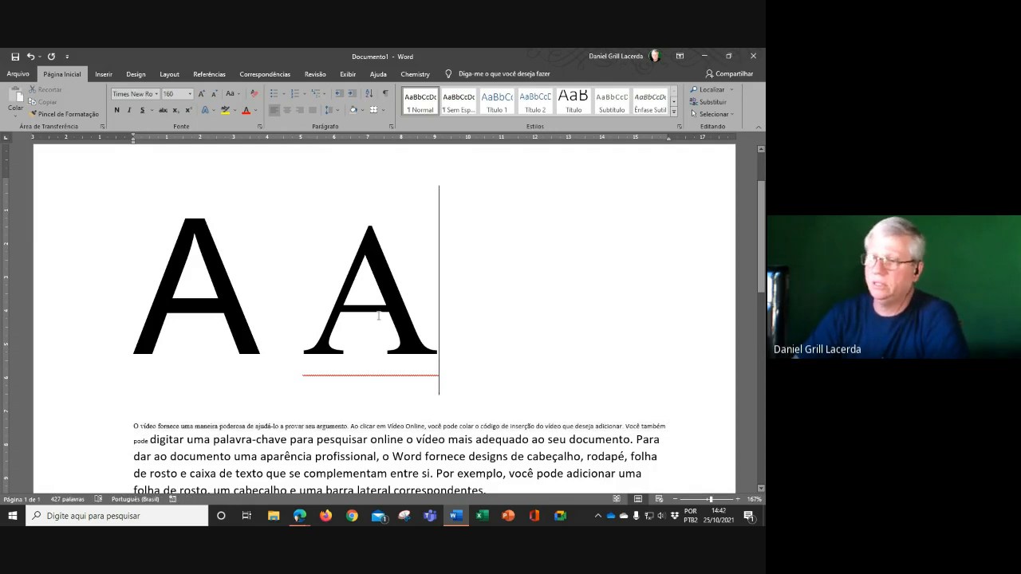
{"action": "left_click_drag", "start_coordinate": [77, 207], "coordinate": [596, 429]}
{"action": "scroll", "coordinate": [596, 425], "scroll_direction": "down", "scroll_amount": 5}
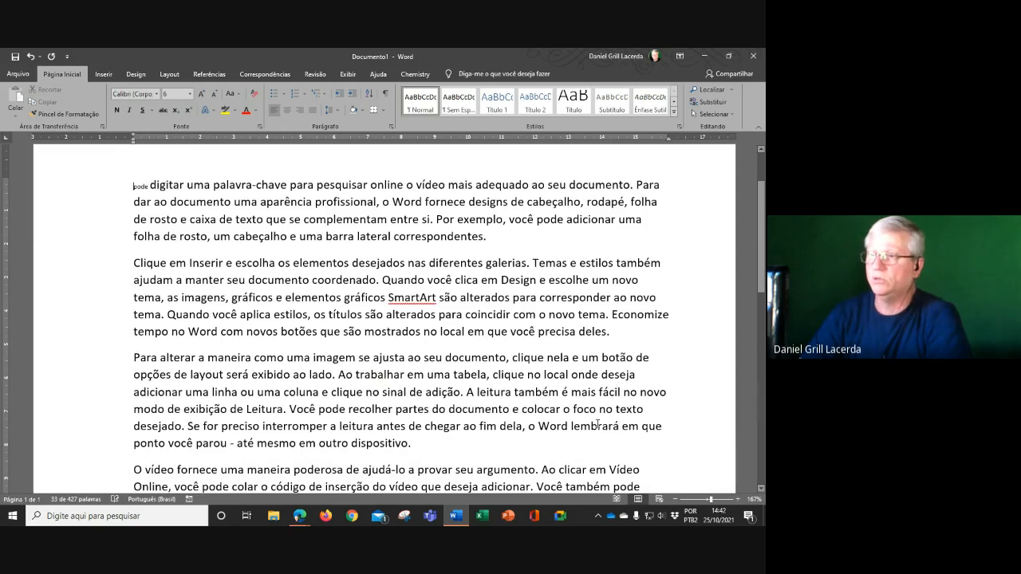
{"action": "key", "text": "Delete"}
{"action": "left_click_drag", "start_coordinate": [71, 201], "coordinate": [71, 241]}
{"action": "key", "text": "Delete"}
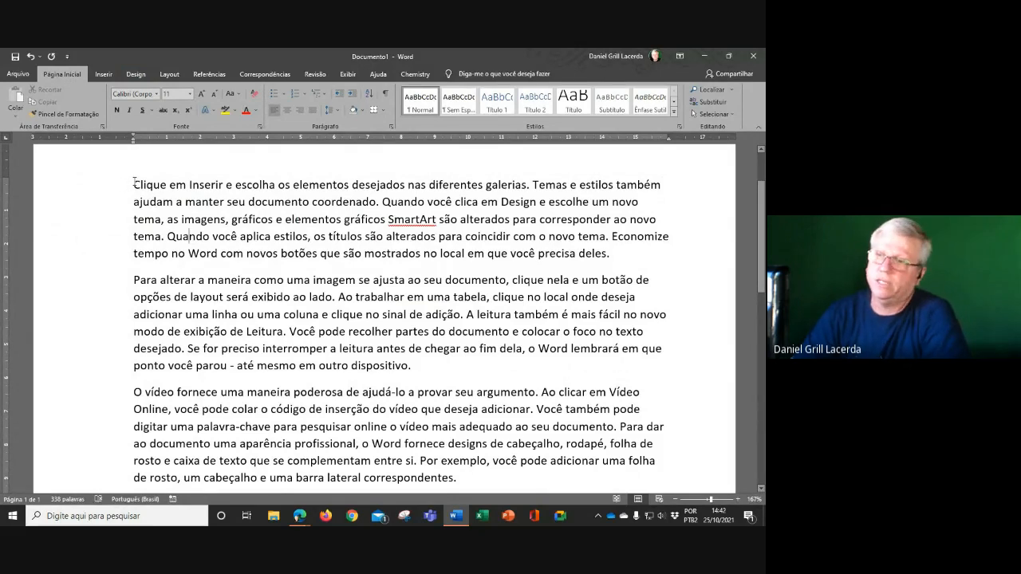
- Set all of the remaining body text in Arial at font size 12
{"action": "left_click_drag", "start_coordinate": [136, 186], "coordinate": [419, 233]}
{"action": "scroll", "coordinate": [285, 276], "scroll_direction": "up", "scroll_amount": 15}
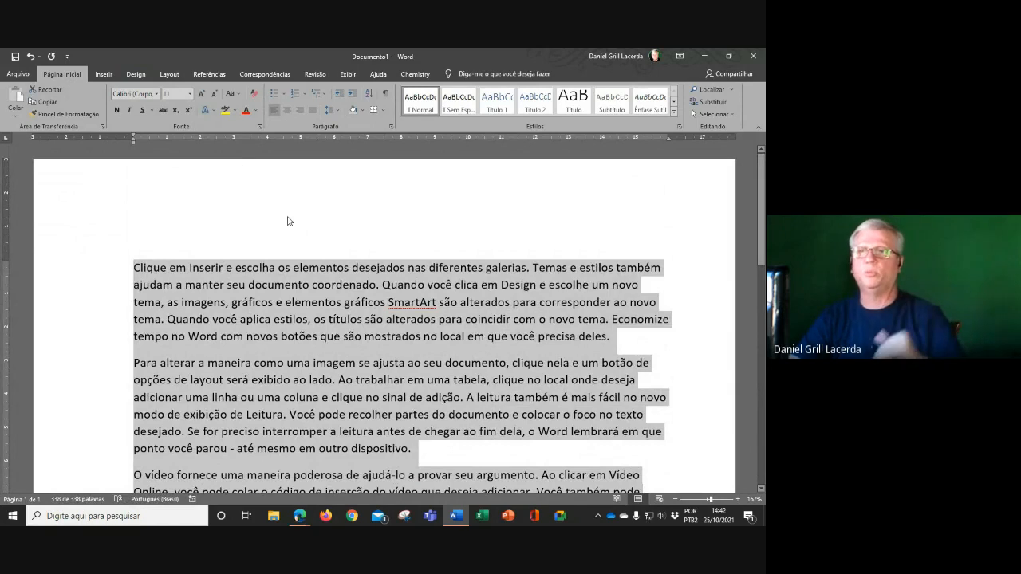
{"action": "left_click", "coordinate": [156, 94]}
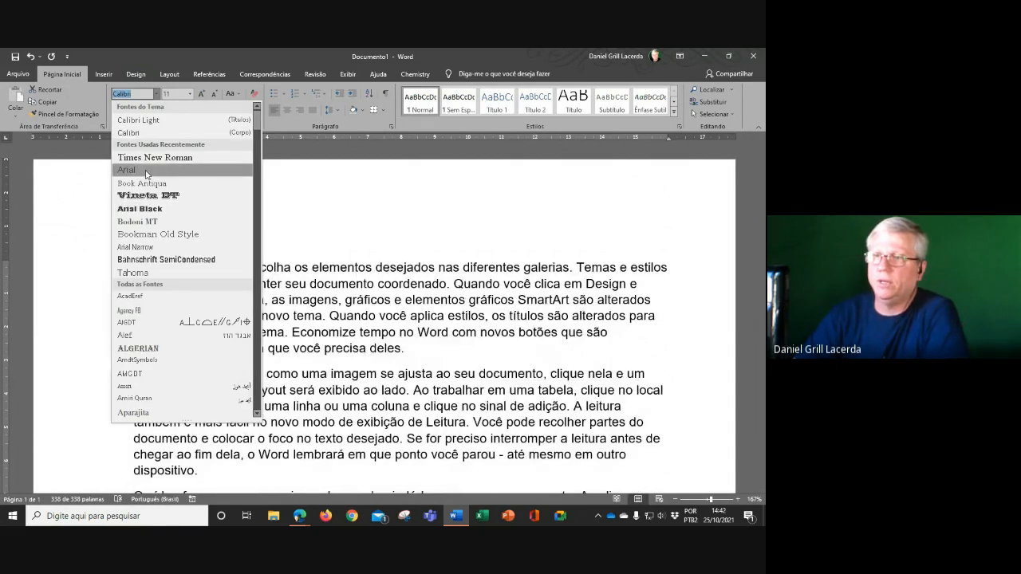
{"action": "left_click", "coordinate": [140, 170]}
{"action": "left_click", "coordinate": [205, 94]}
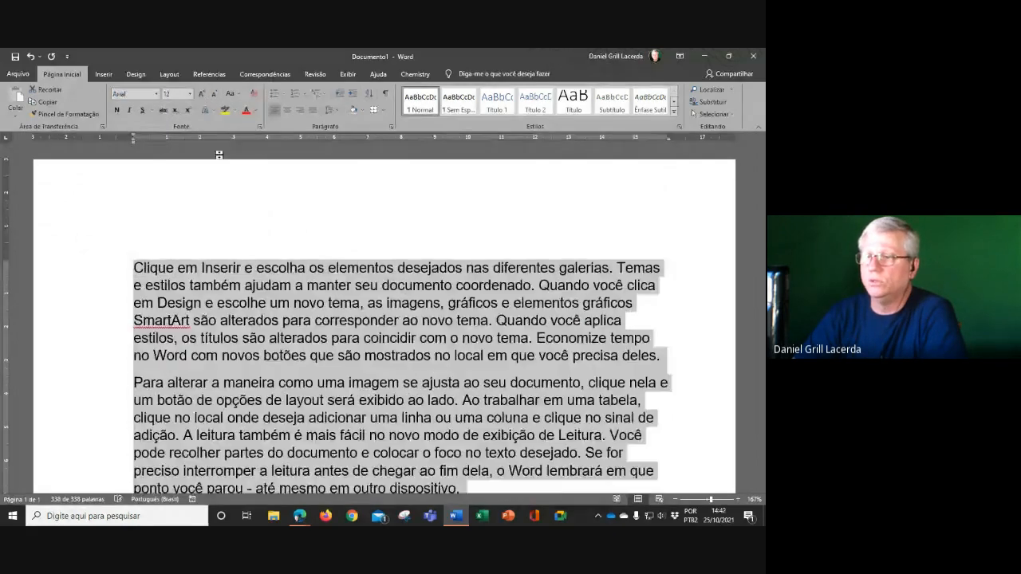
{"action": "left_click", "coordinate": [270, 285]}
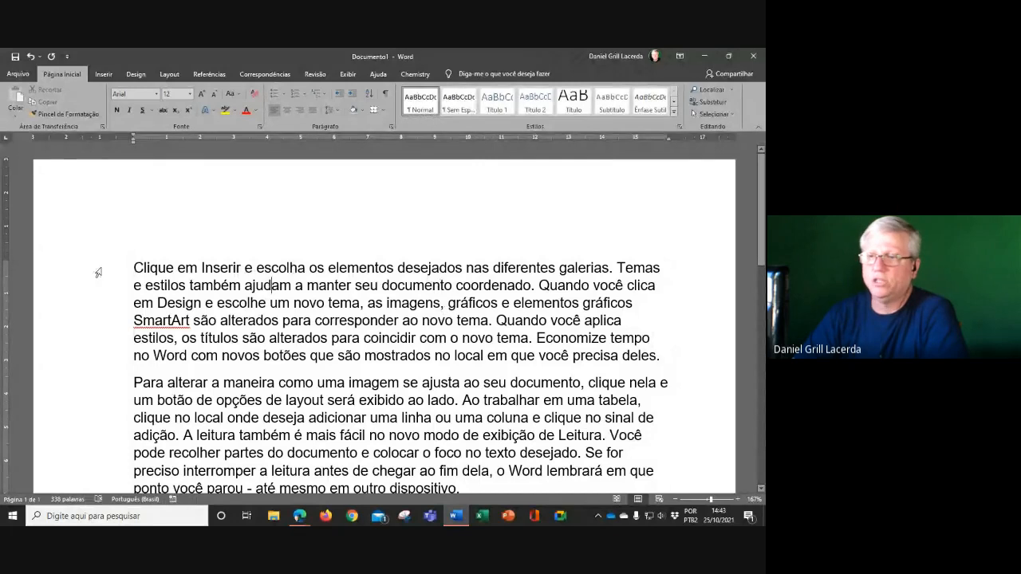
- Delete all the remaining text so the document is empty
{"action": "left_click_drag", "start_coordinate": [114, 271], "coordinate": [491, 345]}
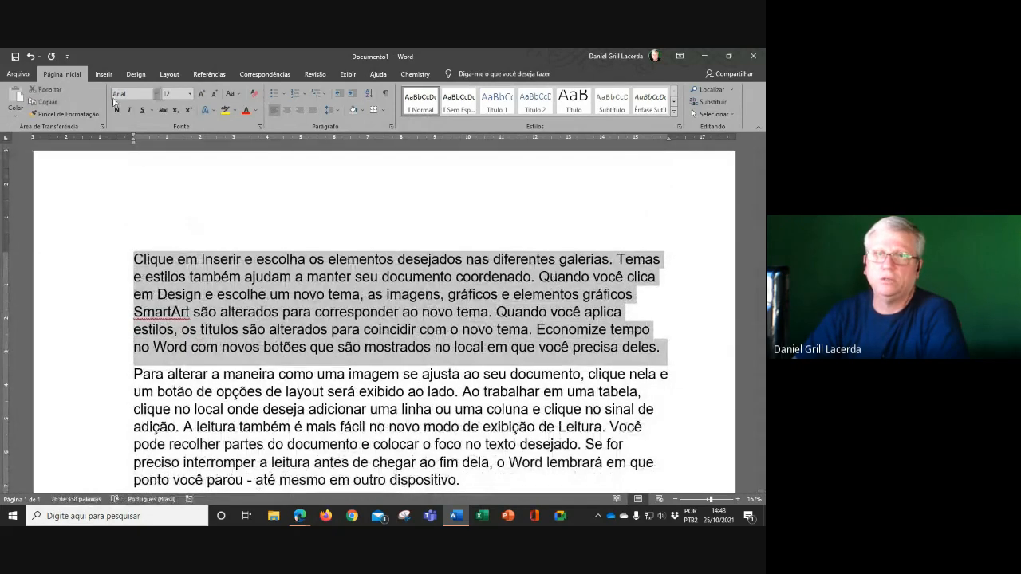
{"action": "left_click", "coordinate": [384, 347]}
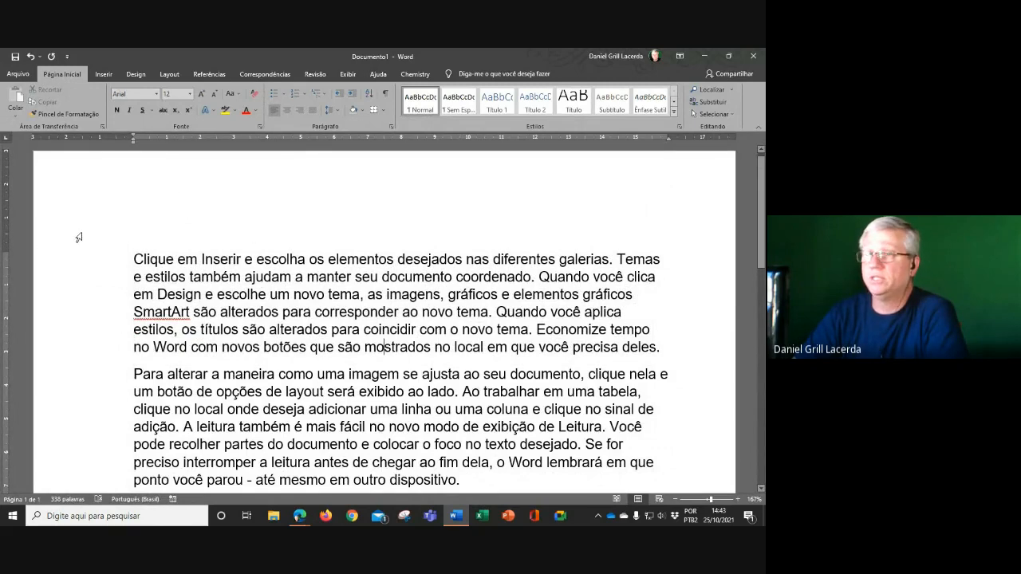
{"action": "left_click_drag", "start_coordinate": [118, 259], "coordinate": [132, 491]}
{"action": "key", "text": "Delete"}
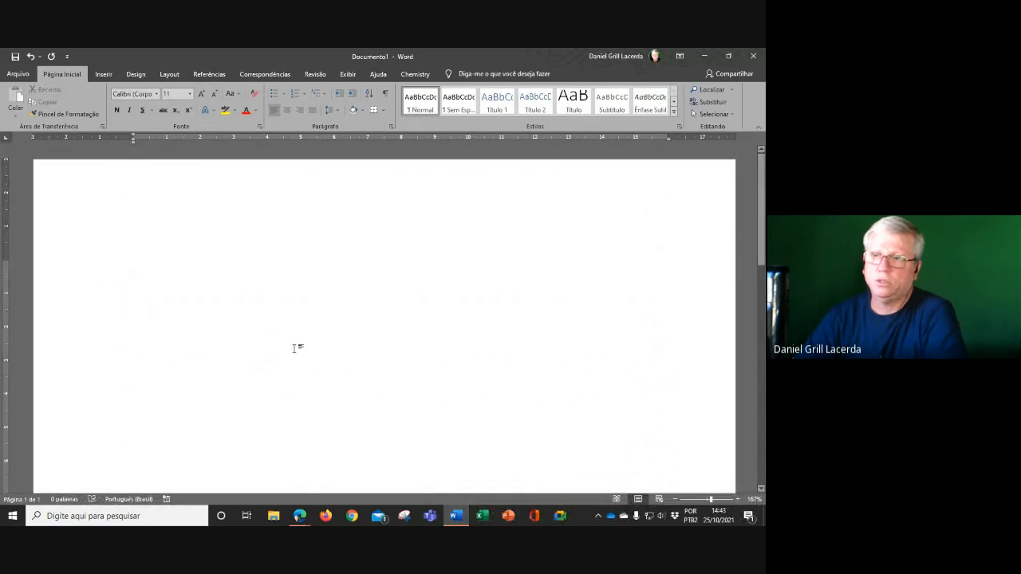
- Generate fresh sample text in the empty document with =rand(5,5)
{"action": "type", "text": "=r"}
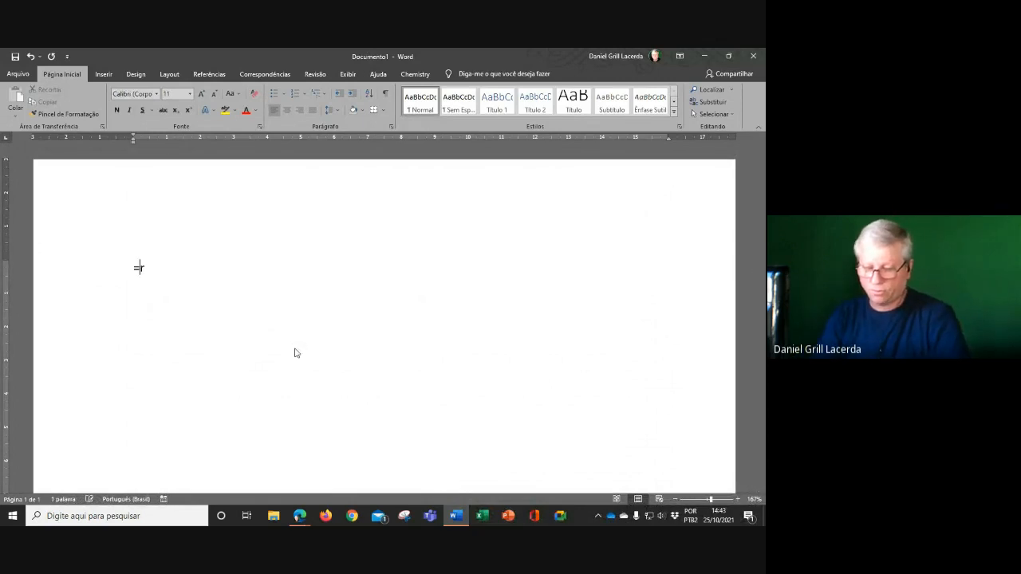
{"action": "type", "text": "and(5,5)"}
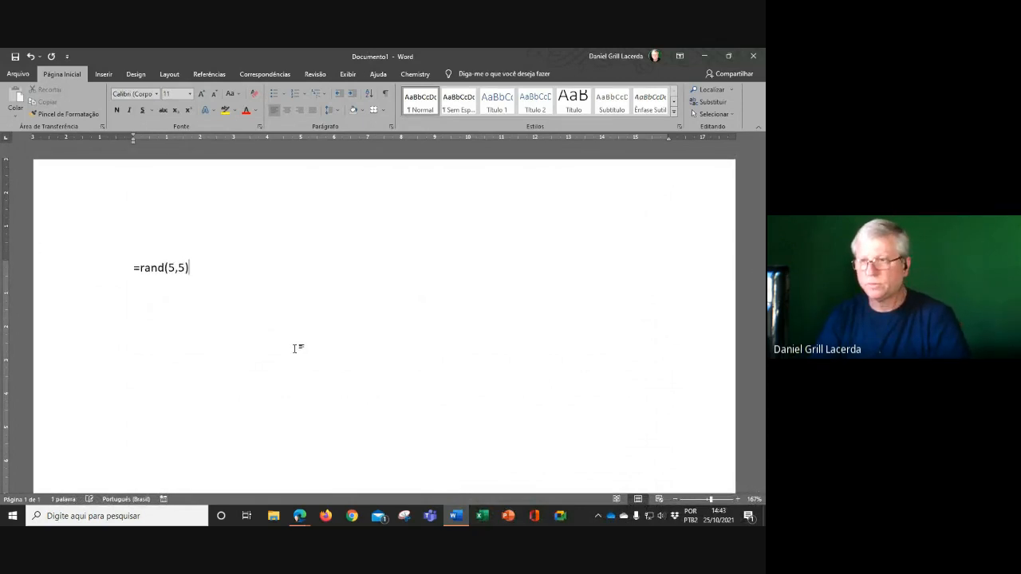
{"action": "key", "text": "Return"}
{"action": "scroll", "coordinate": [348, 259], "scroll_direction": "up", "scroll_amount": 6}
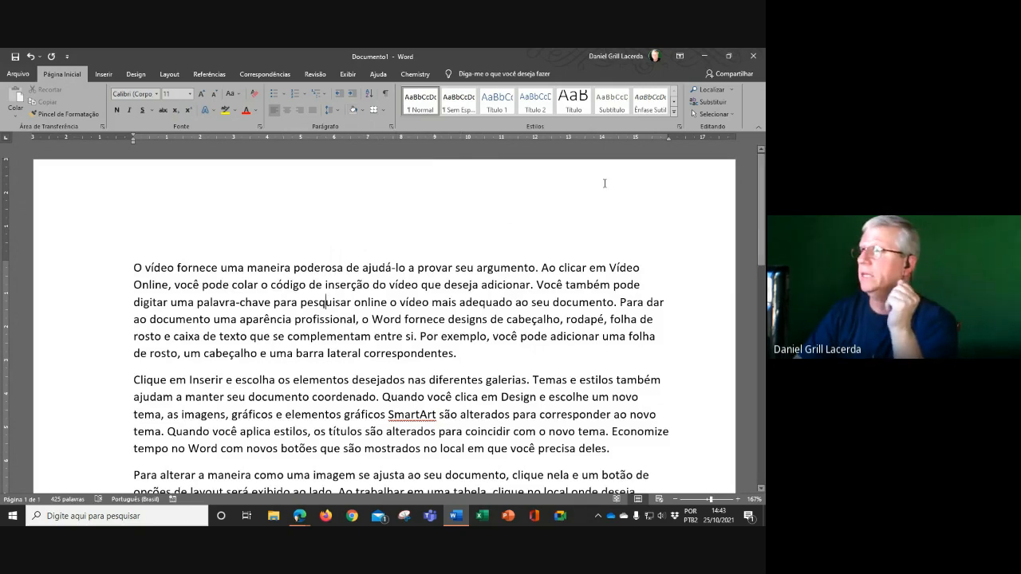
- Modify the Normal style's font to Arial, size 12
{"action": "left_click", "coordinate": [680, 128]}
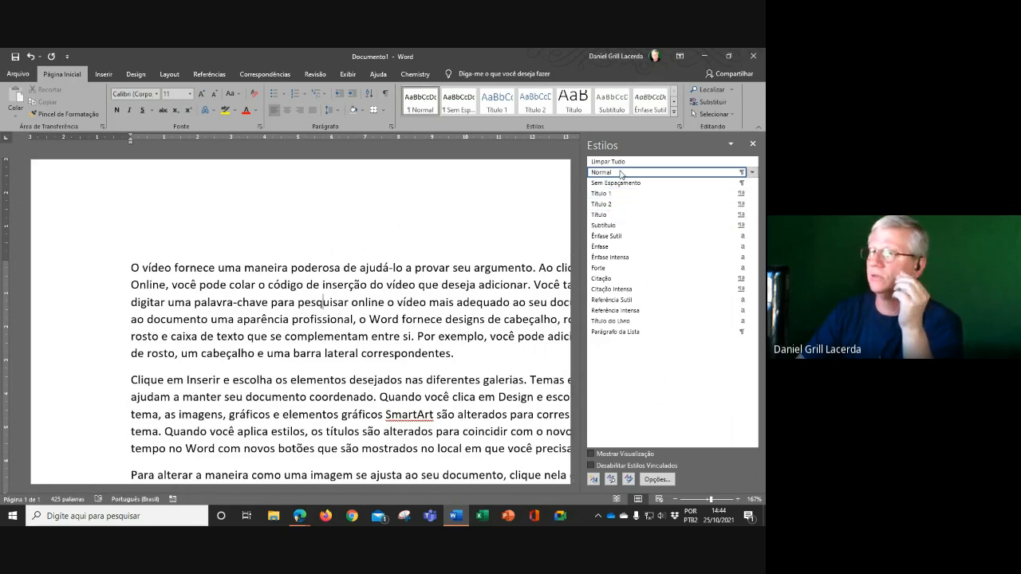
{"action": "mouse_move", "coordinate": [621, 175]}
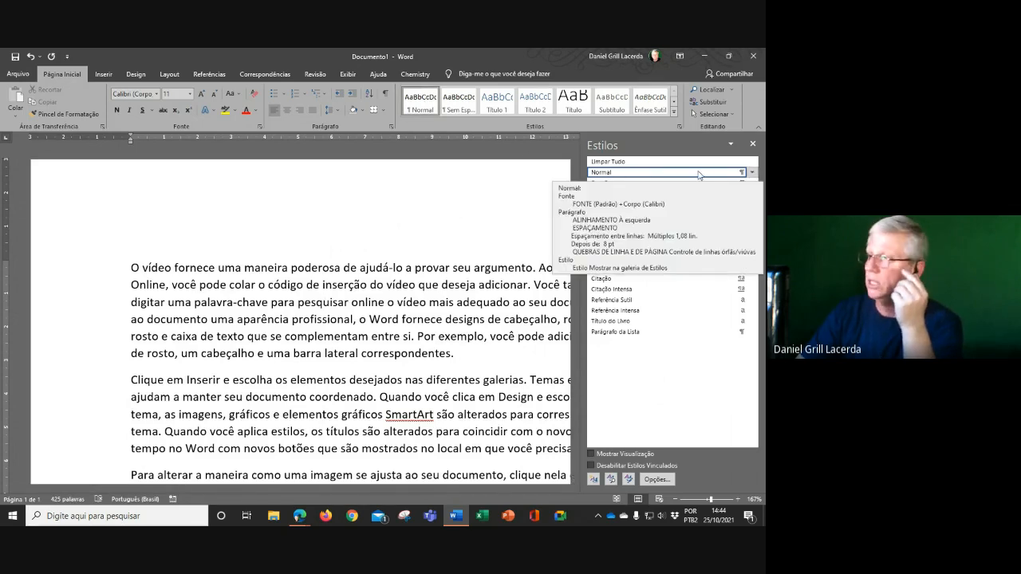
{"action": "left_click", "coordinate": [753, 174]}
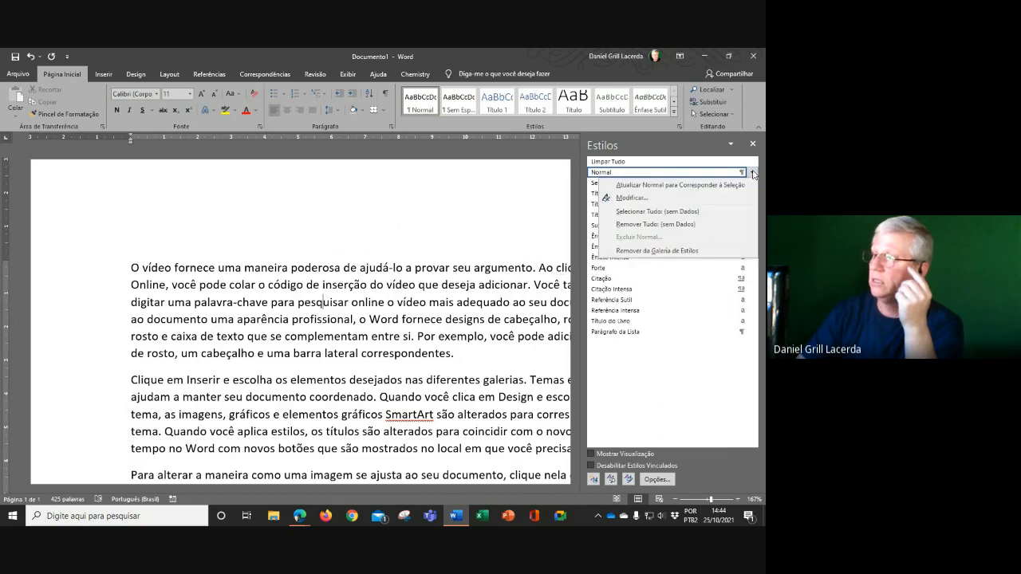
{"action": "left_click", "coordinate": [649, 198]}
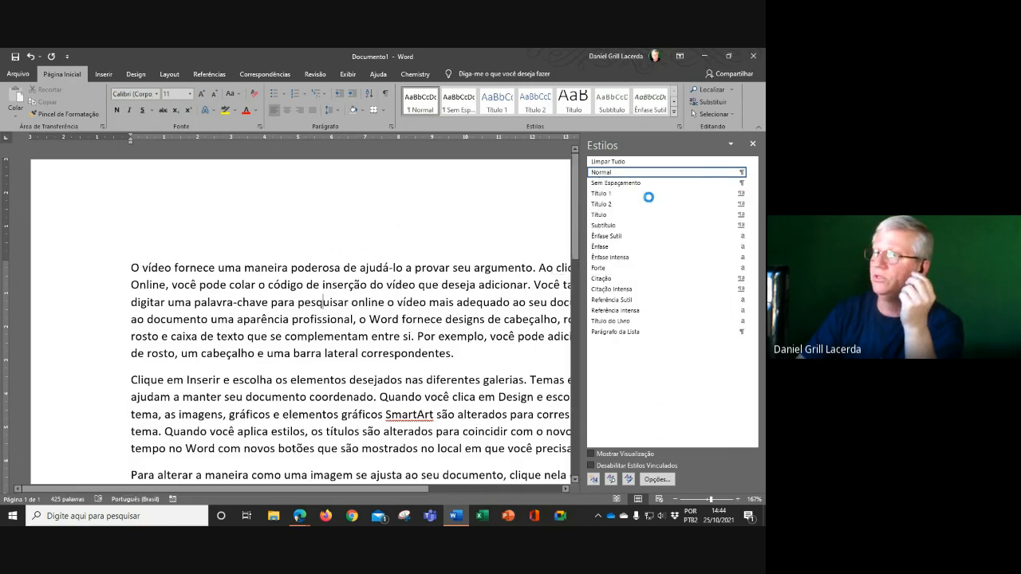
{"action": "left_click_drag", "start_coordinate": [504, 153], "coordinate": [483, 167]}
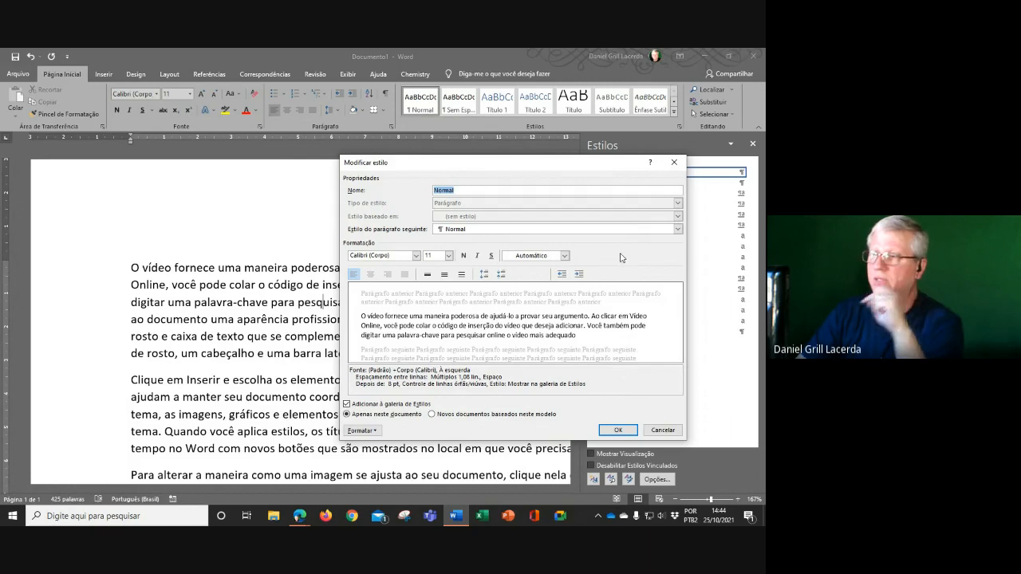
{"action": "left_click", "coordinate": [373, 431]}
{"action": "left_click", "coordinate": [375, 320]}
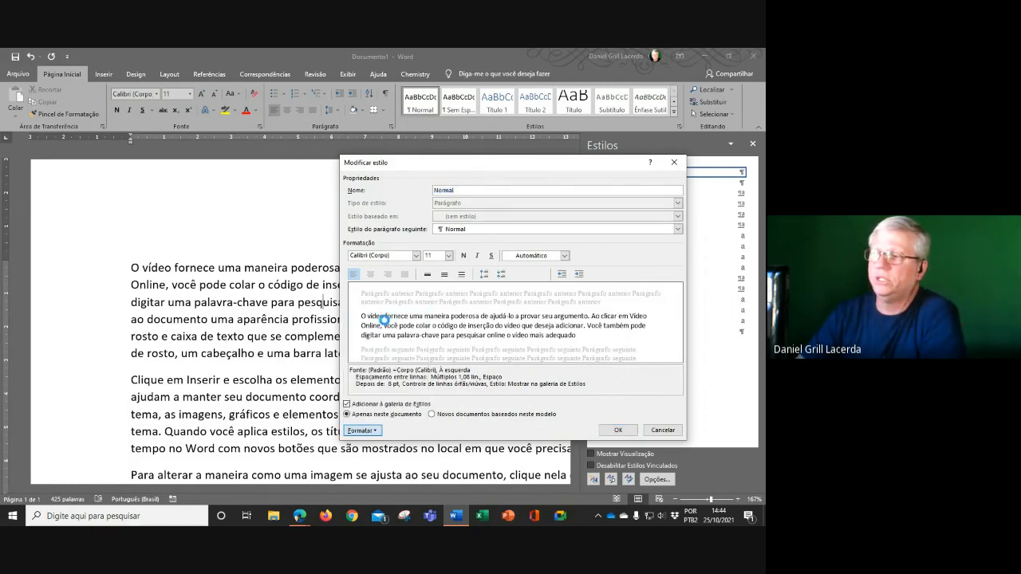
{"action": "left_click_drag", "start_coordinate": [539, 158], "coordinate": [416, 157]}
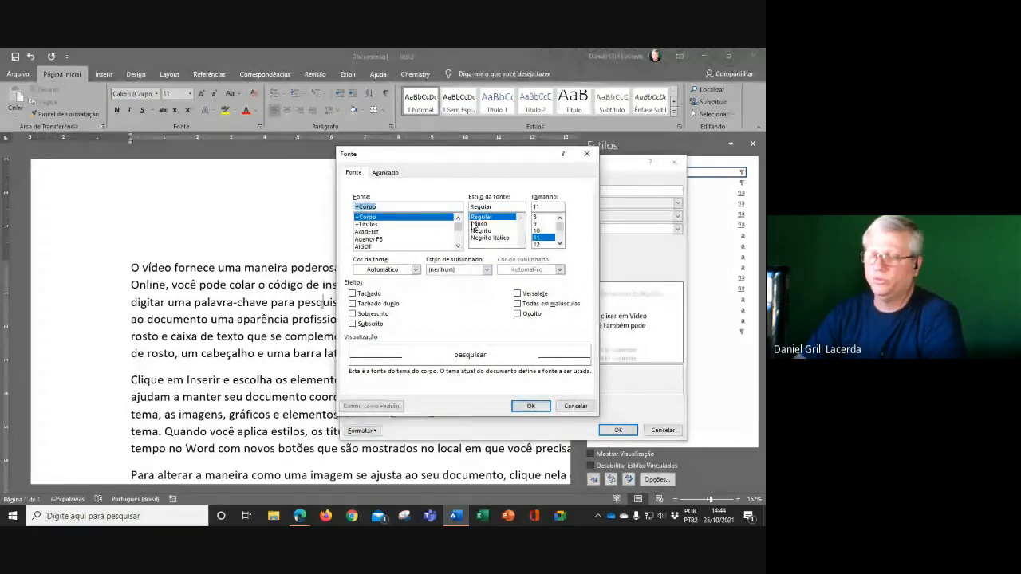
{"action": "type", "text": "ari"}
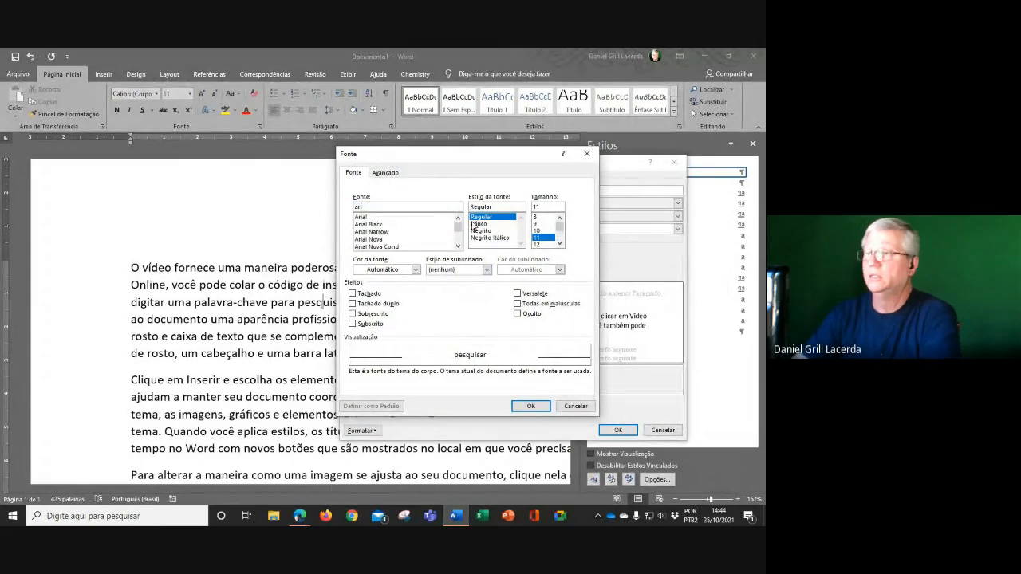
{"action": "left_click", "coordinate": [364, 217]}
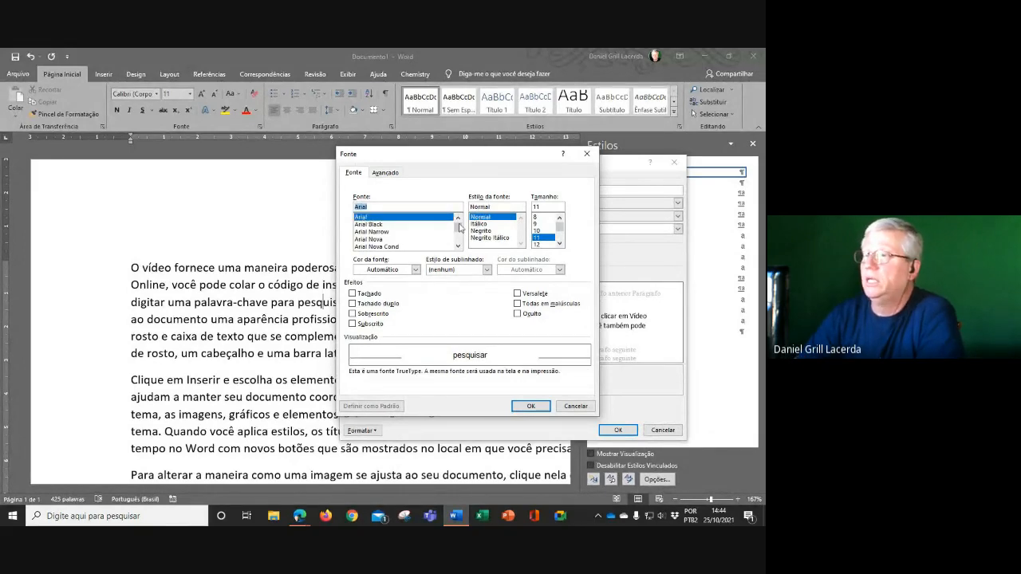
{"action": "left_click", "coordinate": [547, 245]}
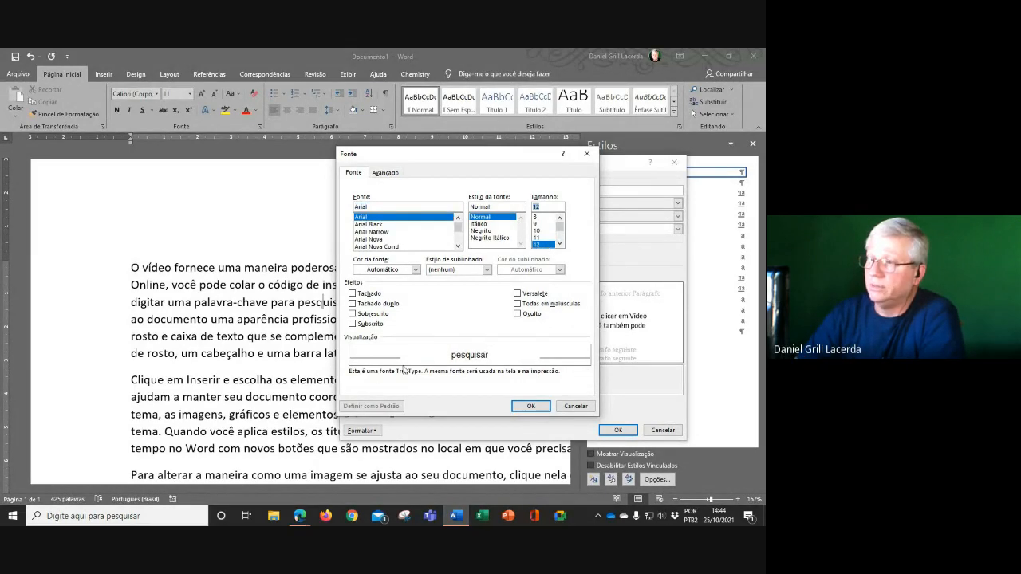
{"action": "left_click", "coordinate": [531, 407]}
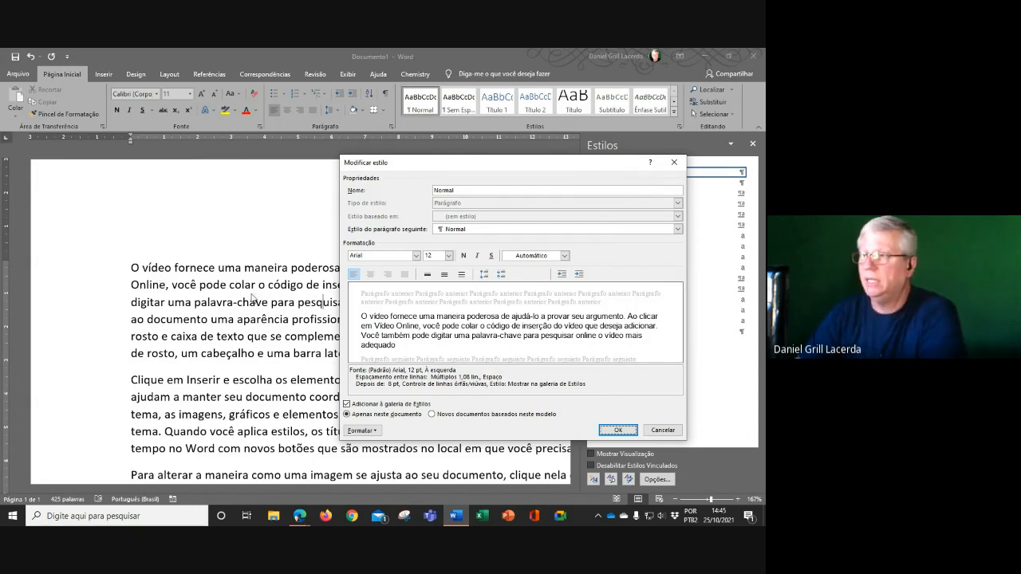
- Set the Normal style's paragraph alignment to Justificada, with a Primeira linha special indent of 1,5 cm
{"action": "left_click", "coordinate": [368, 432]}
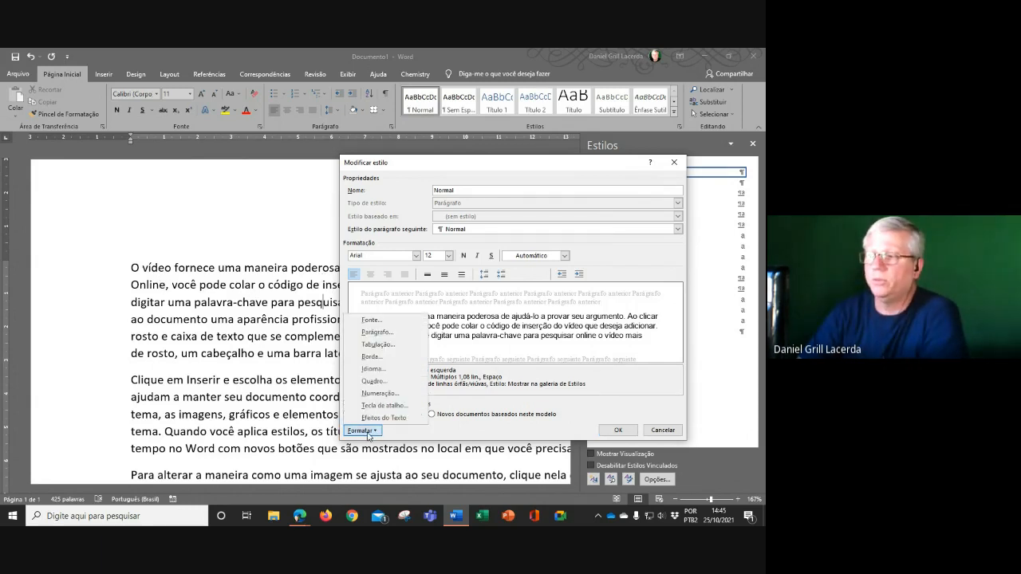
{"action": "left_click", "coordinate": [375, 332]}
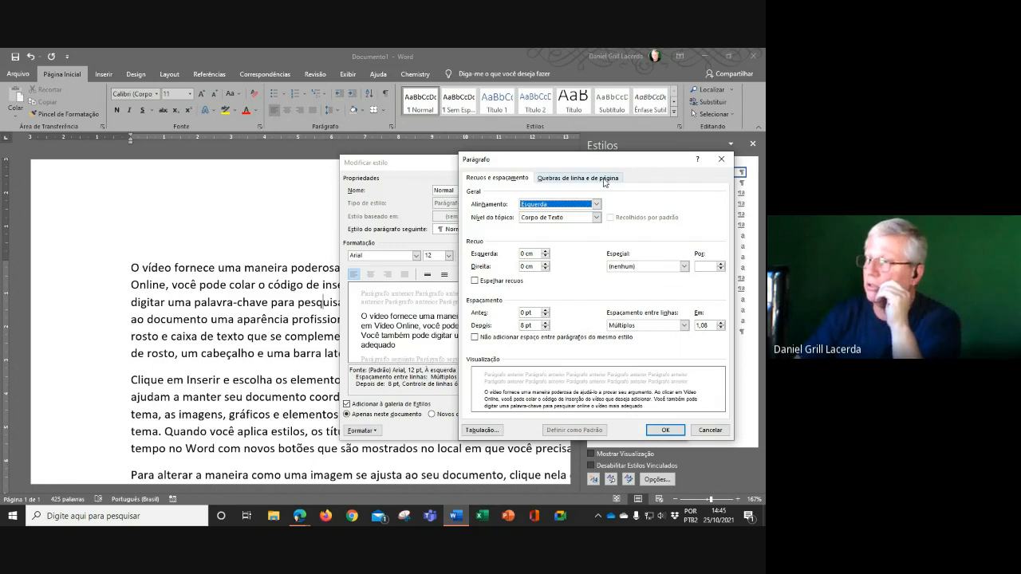
{"action": "left_click", "coordinate": [596, 204]}
{"action": "left_click", "coordinate": [549, 235]}
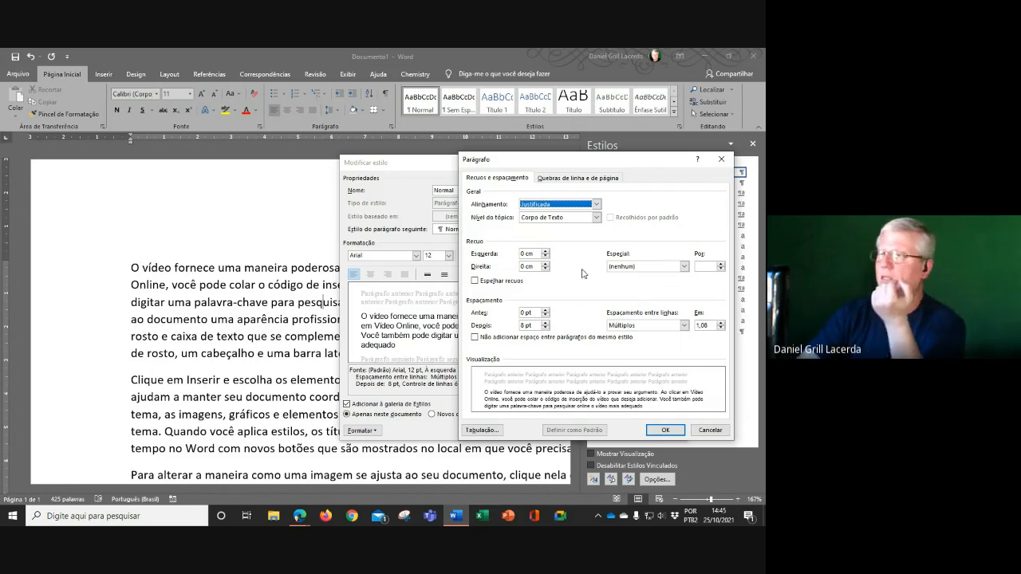
{"action": "left_click", "coordinate": [684, 266]}
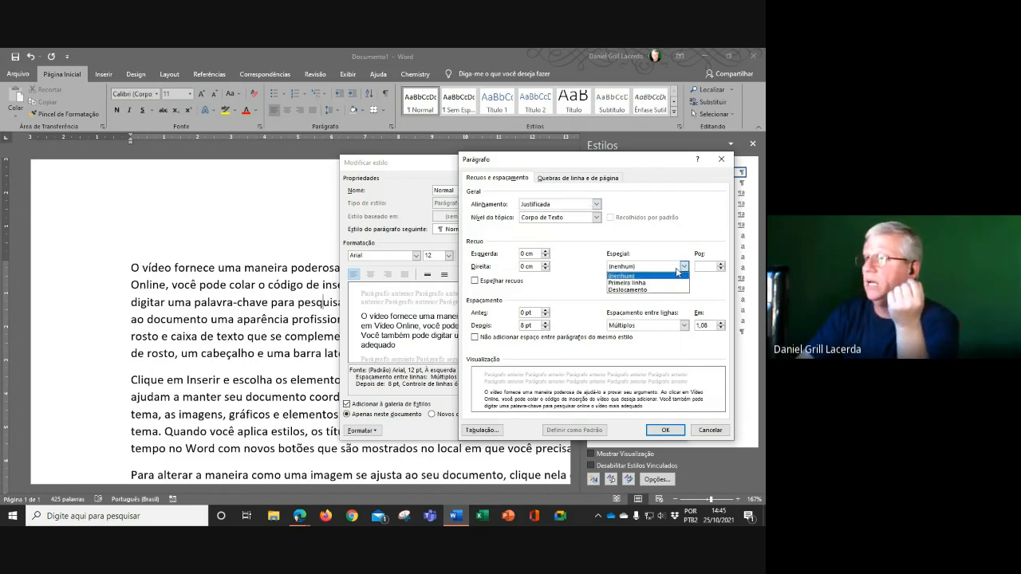
{"action": "left_click", "coordinate": [634, 284]}
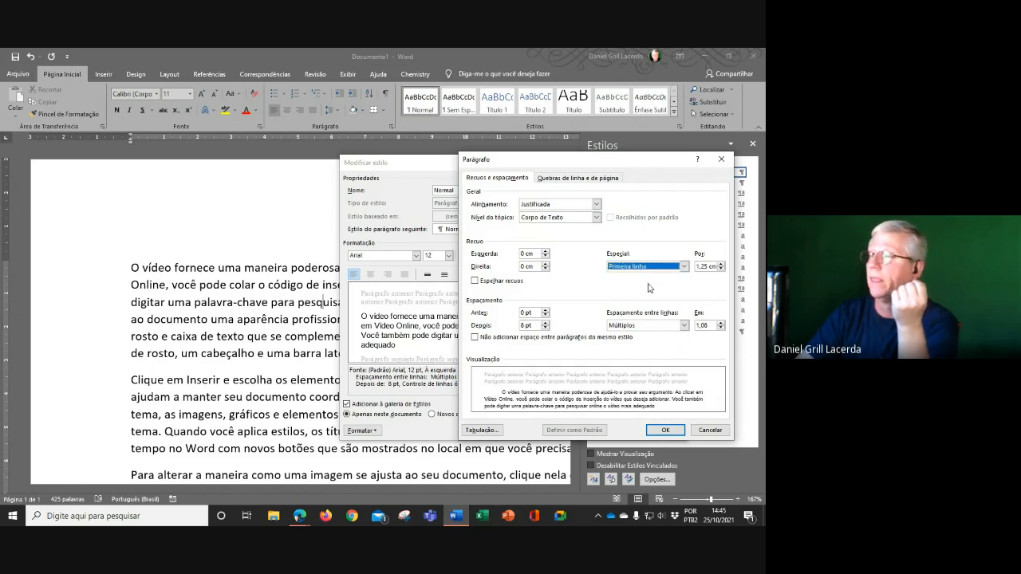
{"action": "left_click", "coordinate": [723, 266]}
{"action": "left_click", "coordinate": [720, 264]}
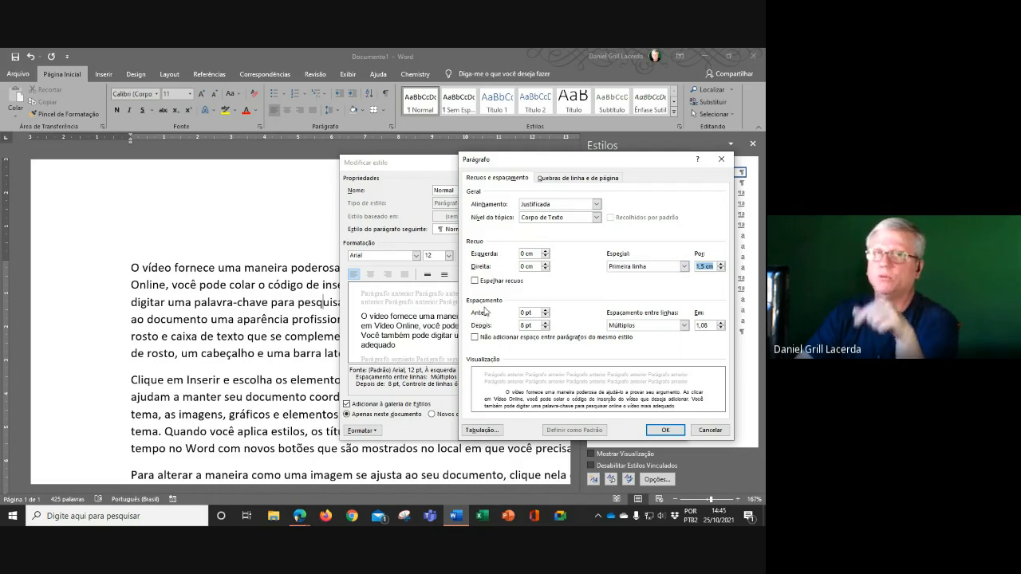
- Set the Normal style's spacing after paragraphs to 0 pt and line spacing to 1,5 linhas, and apply the style changes
{"action": "left_click", "coordinate": [546, 328]}
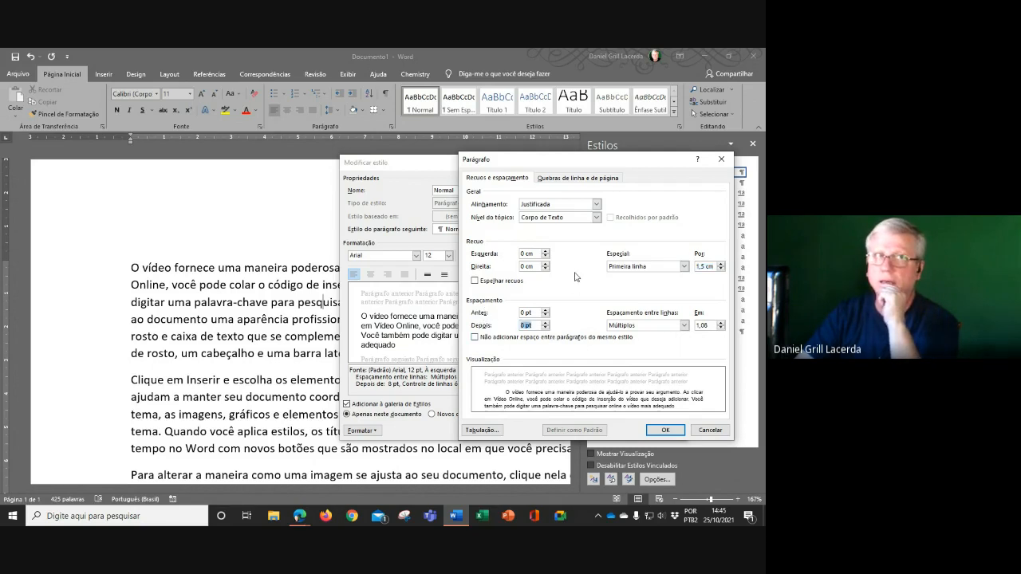
{"action": "left_click", "coordinate": [639, 327]}
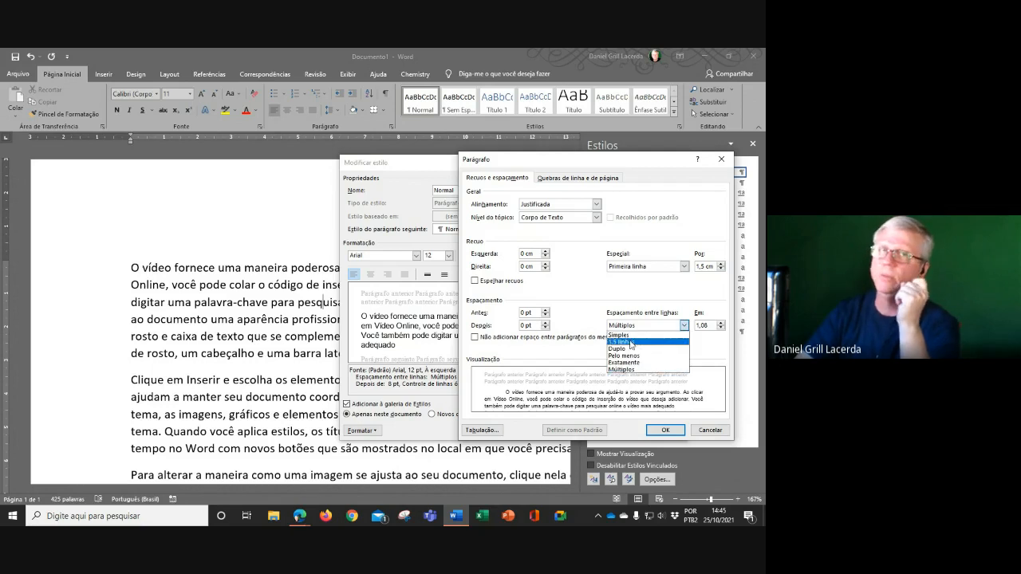
{"action": "left_click", "coordinate": [632, 343]}
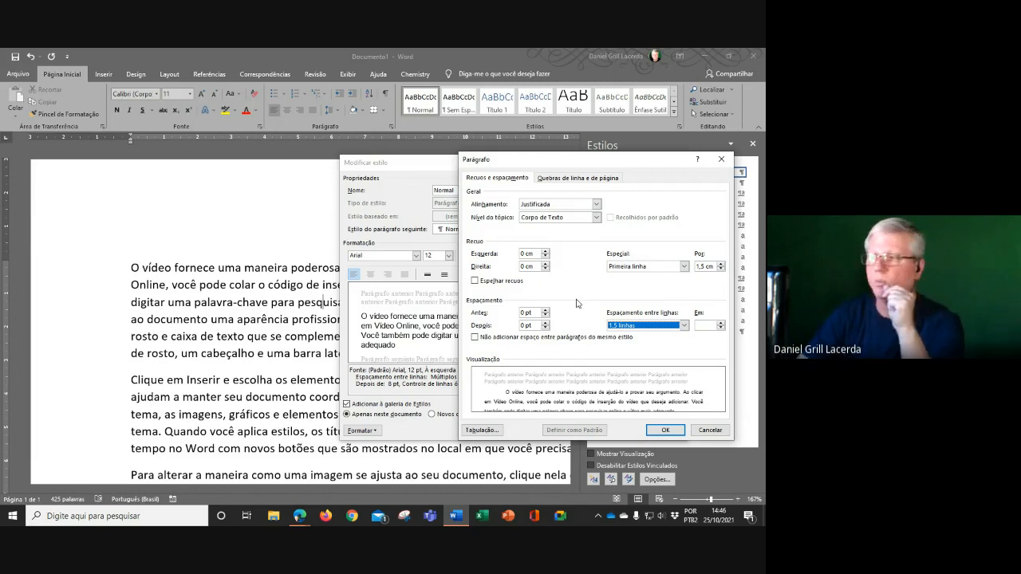
{"action": "left_click", "coordinate": [661, 431]}
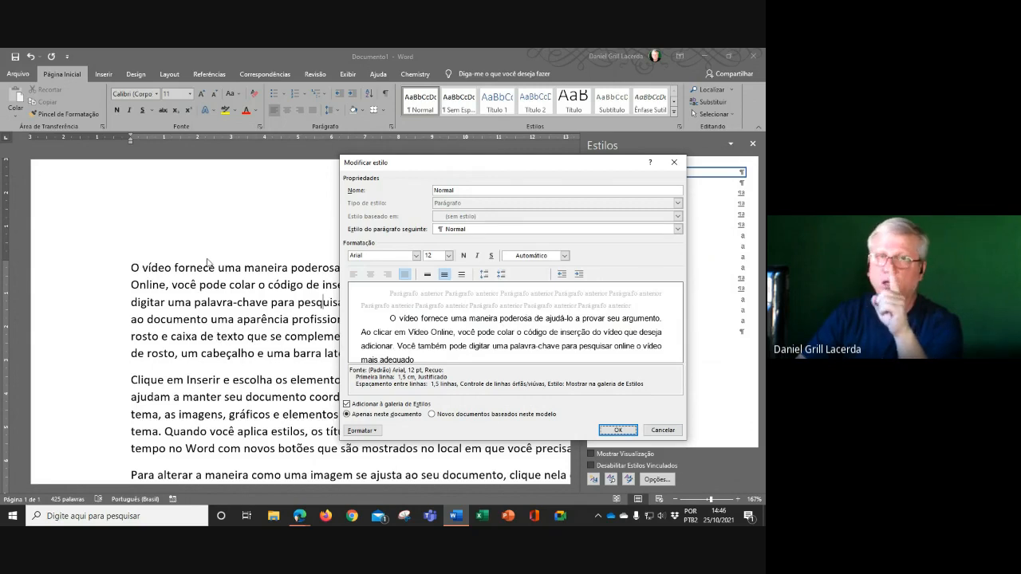
{"action": "left_click", "coordinate": [619, 430]}
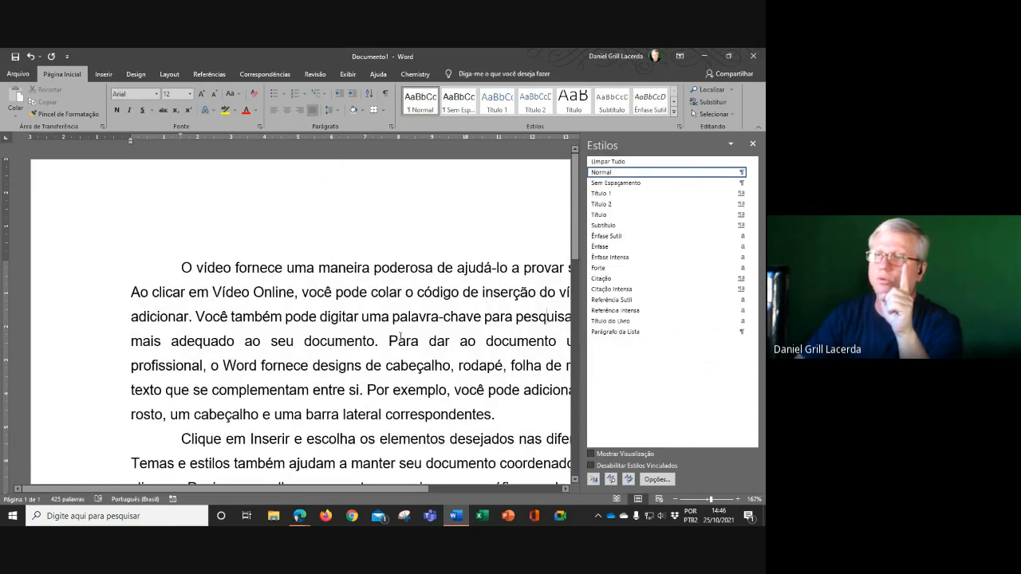
- Review the paragraphs formatted with the Normal style across the whole document
{"action": "scroll", "coordinate": [381, 342], "scroll_direction": "down", "scroll_amount": 1}
{"action": "scroll", "coordinate": [381, 341], "scroll_direction": "down", "scroll_amount": 5}
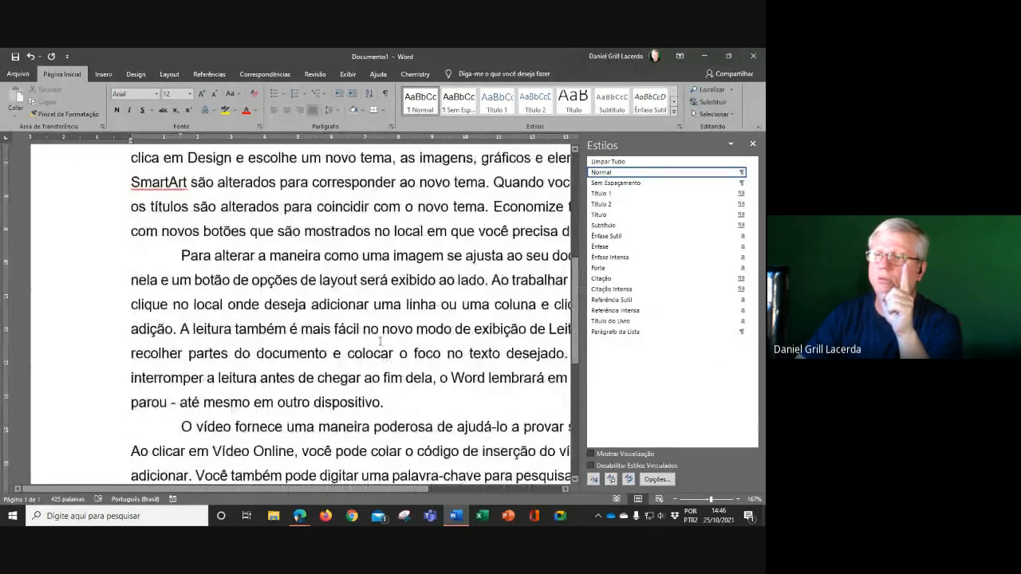
{"action": "scroll", "coordinate": [380, 341], "scroll_direction": "down", "scroll_amount": 2}
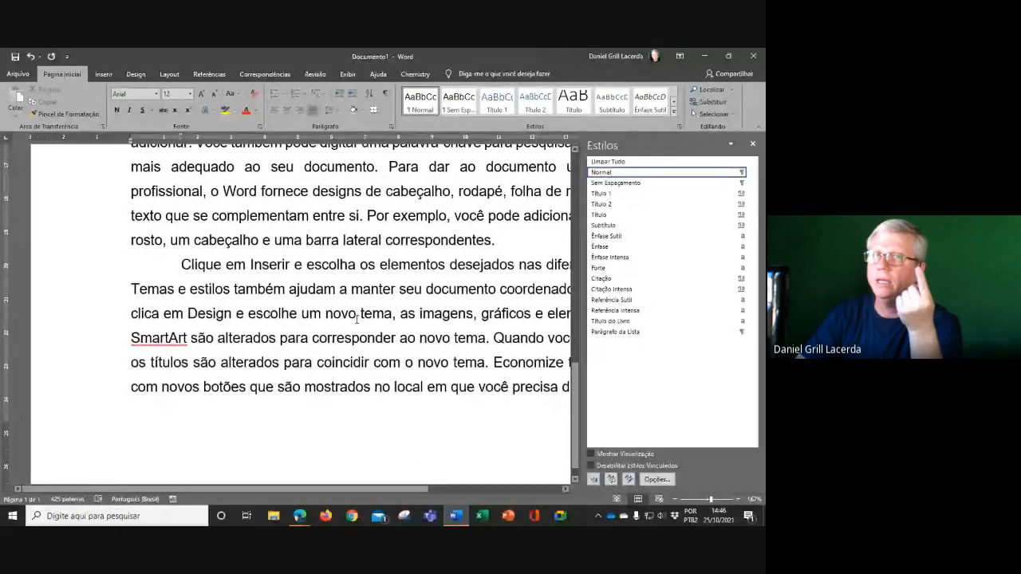
{"action": "scroll", "coordinate": [357, 320], "scroll_direction": "up", "scroll_amount": 6}
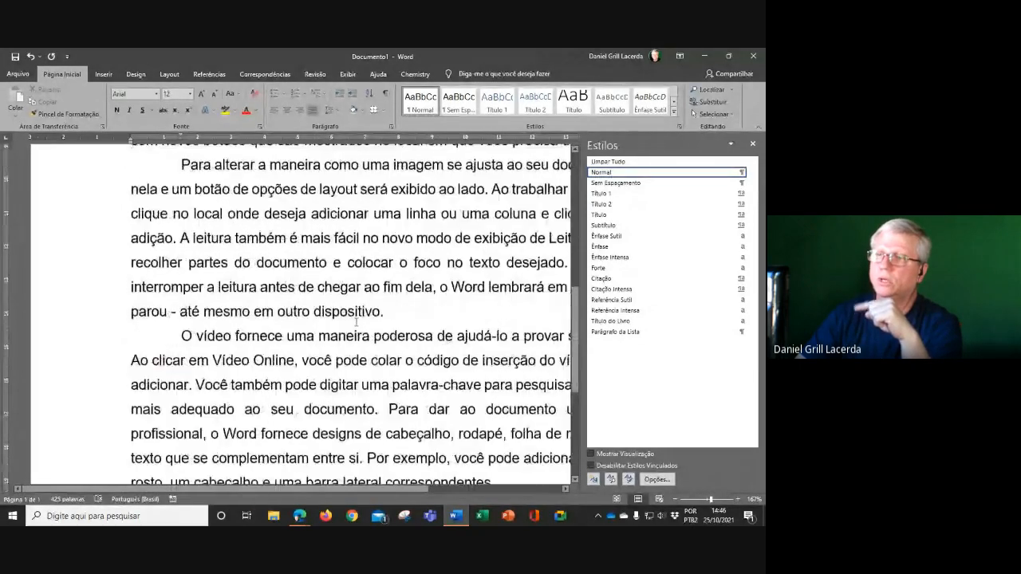
{"action": "scroll", "coordinate": [357, 320], "scroll_direction": "up", "scroll_amount": 3}
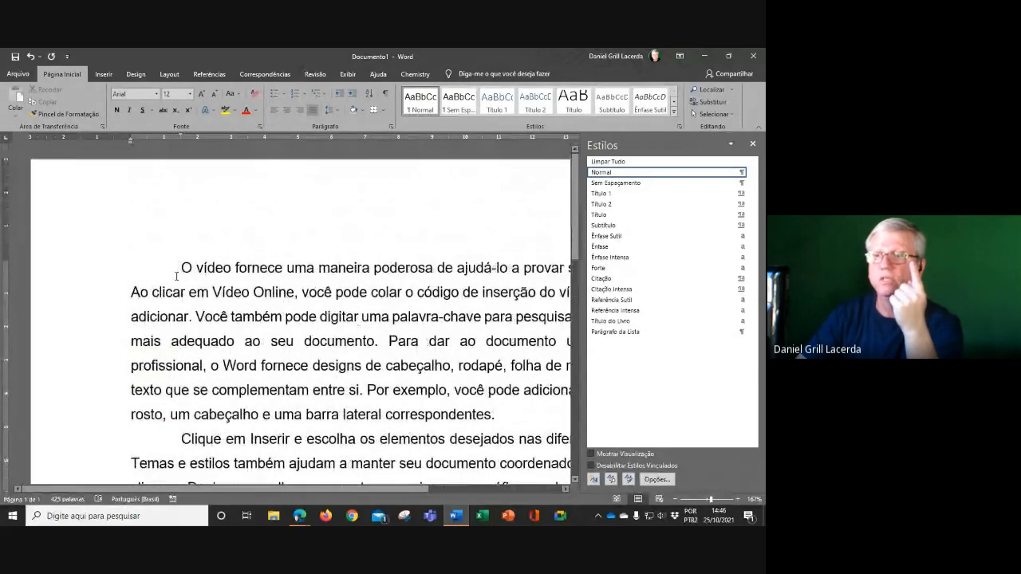
{"action": "left_click_drag", "start_coordinate": [86, 271], "coordinate": [90, 412]}
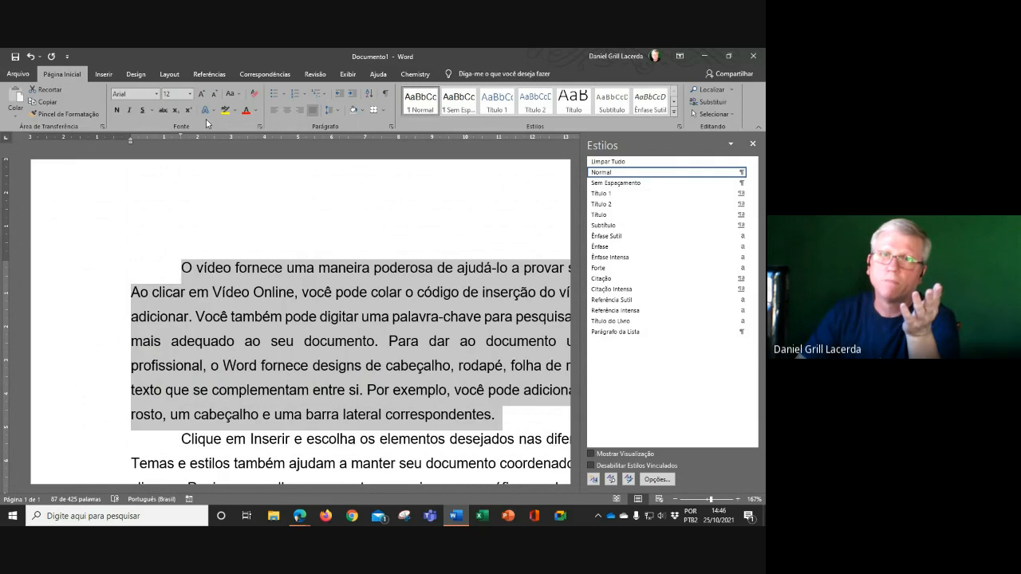
{"action": "left_click", "coordinate": [181, 269]}
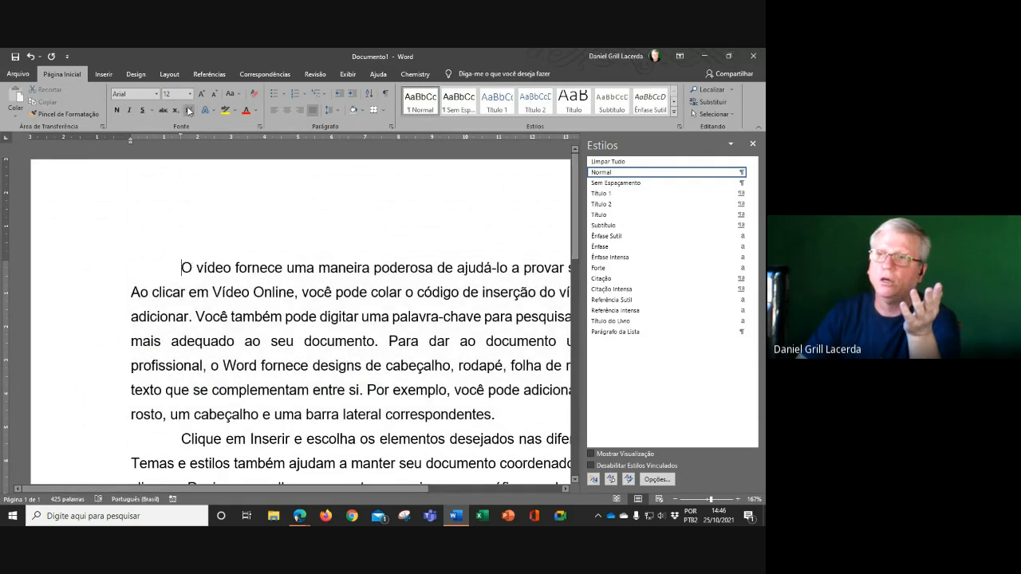
- Change the font of the word "vídeo" in the first paragraph to Arial Black
{"action": "left_click", "coordinate": [158, 96]}
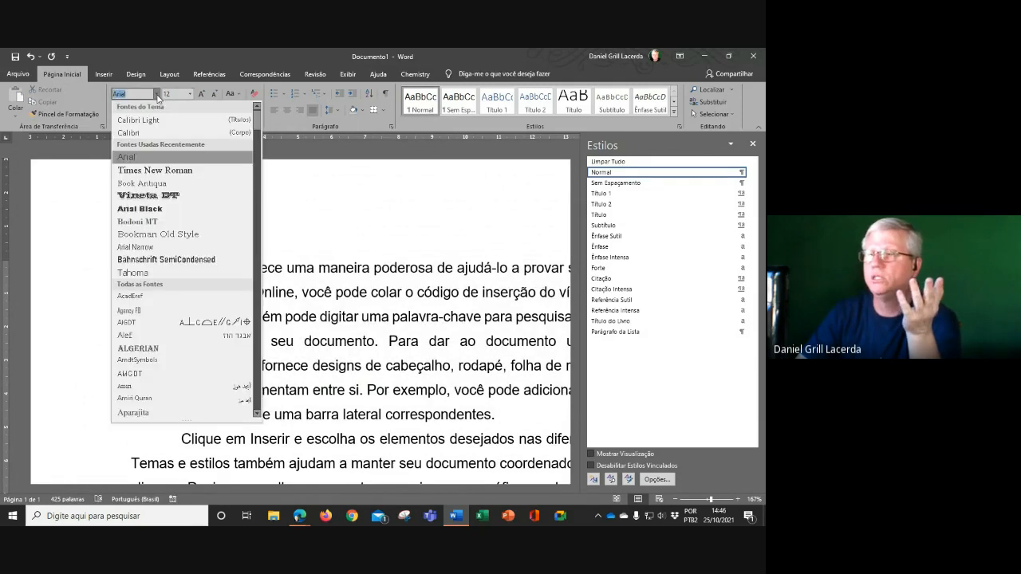
{"action": "left_click", "coordinate": [151, 209]}
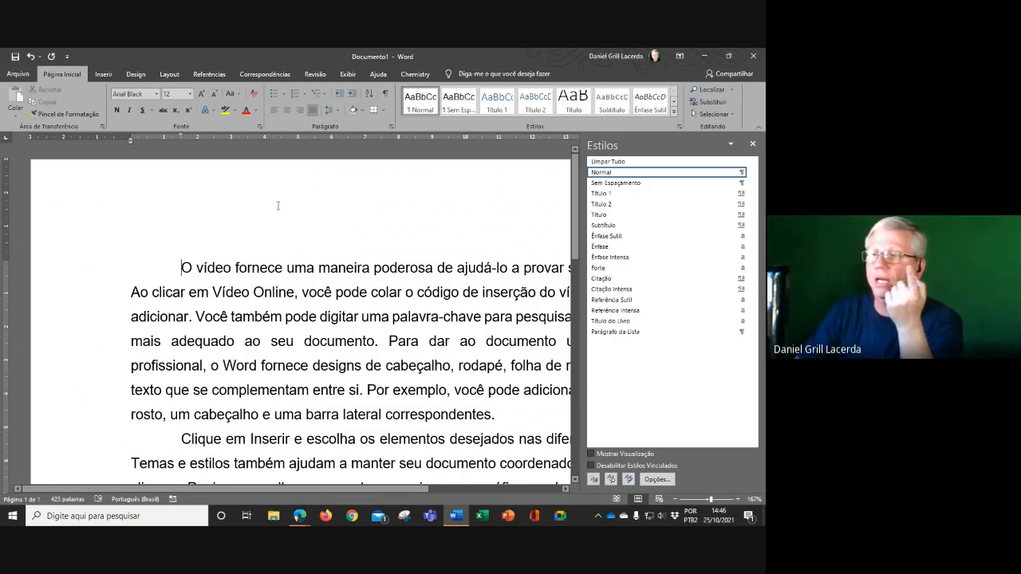
{"action": "left_click", "coordinate": [218, 269]}
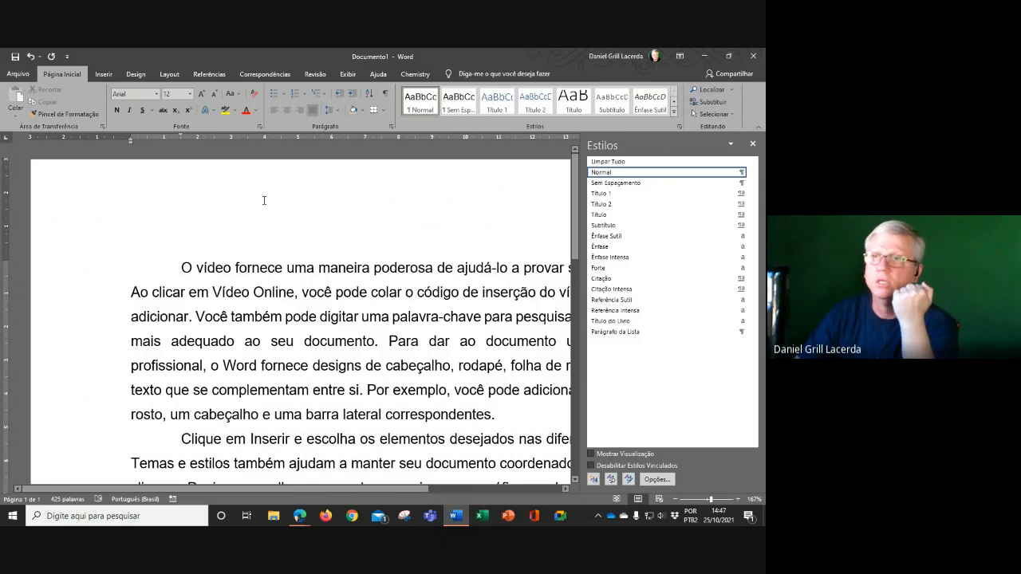
{"action": "left_click", "coordinate": [155, 94]}
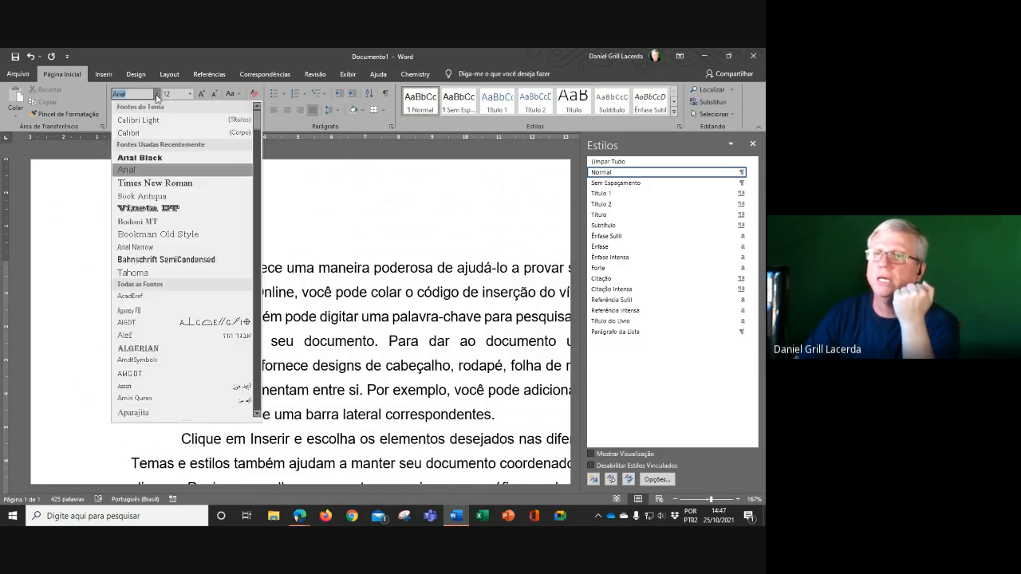
{"action": "left_click", "coordinate": [157, 159]}
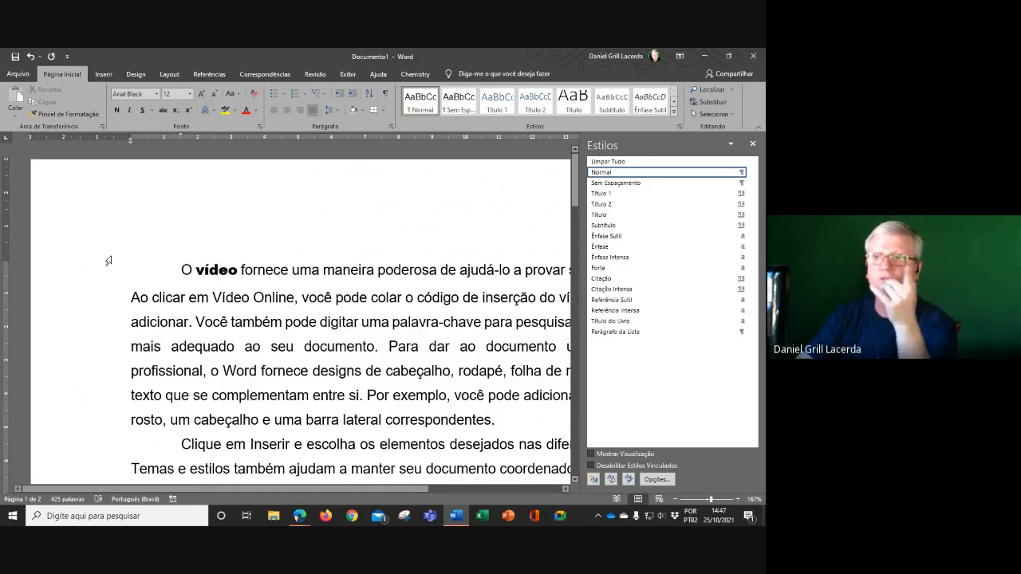
- Make the word "maneira" in the first line of the first paragraph bold
{"action": "left_click_drag", "start_coordinate": [105, 275], "coordinate": [110, 424]}
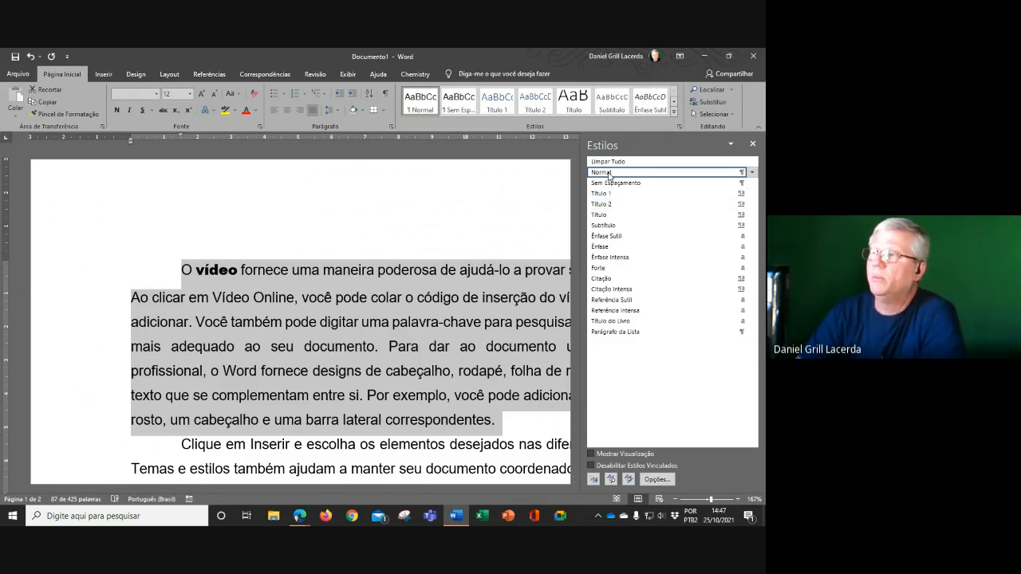
{"action": "left_click", "coordinate": [301, 358]}
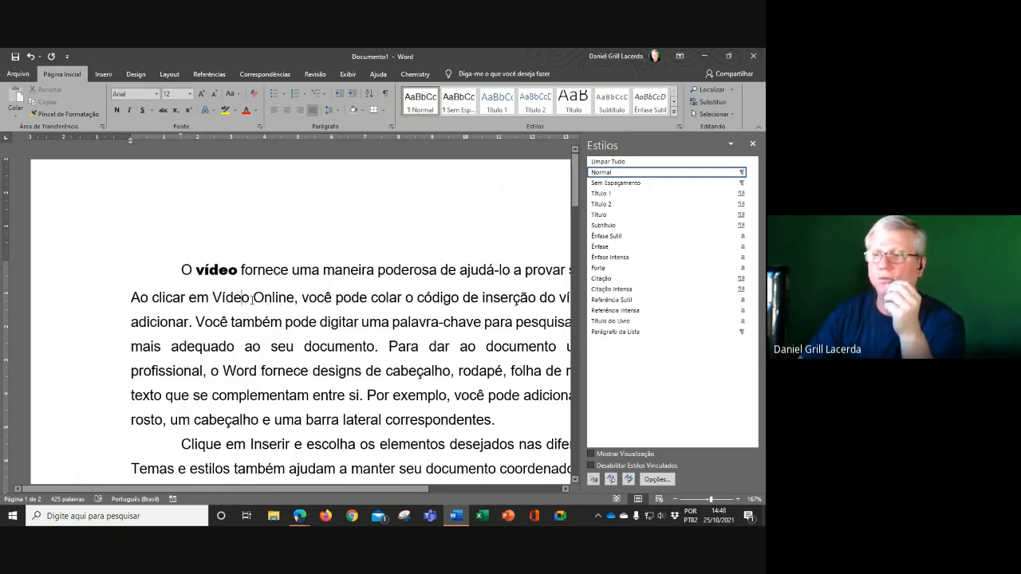
{"action": "left_click_drag", "start_coordinate": [181, 270], "coordinate": [373, 348]}
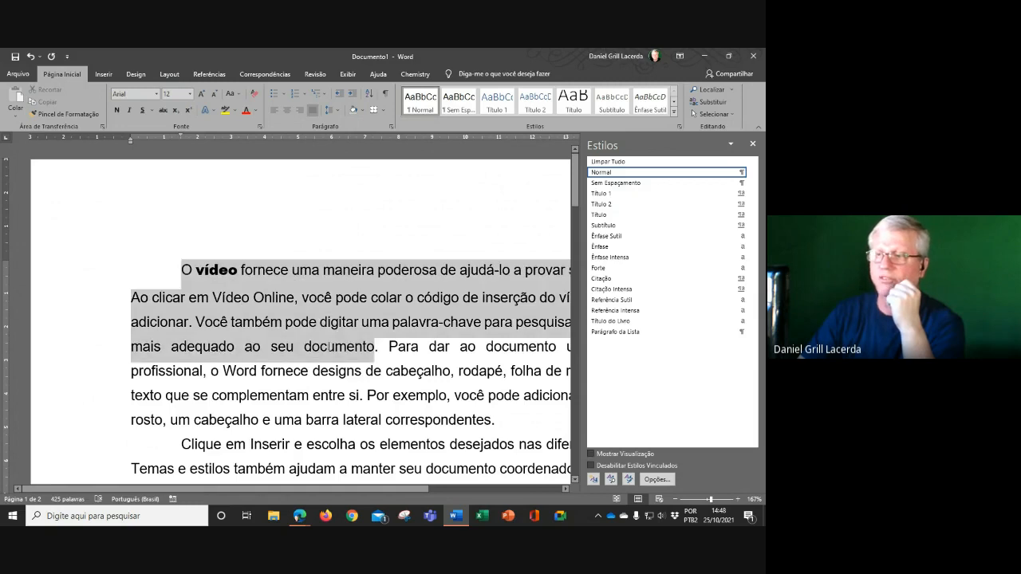
{"action": "left_click", "coordinate": [287, 297]}
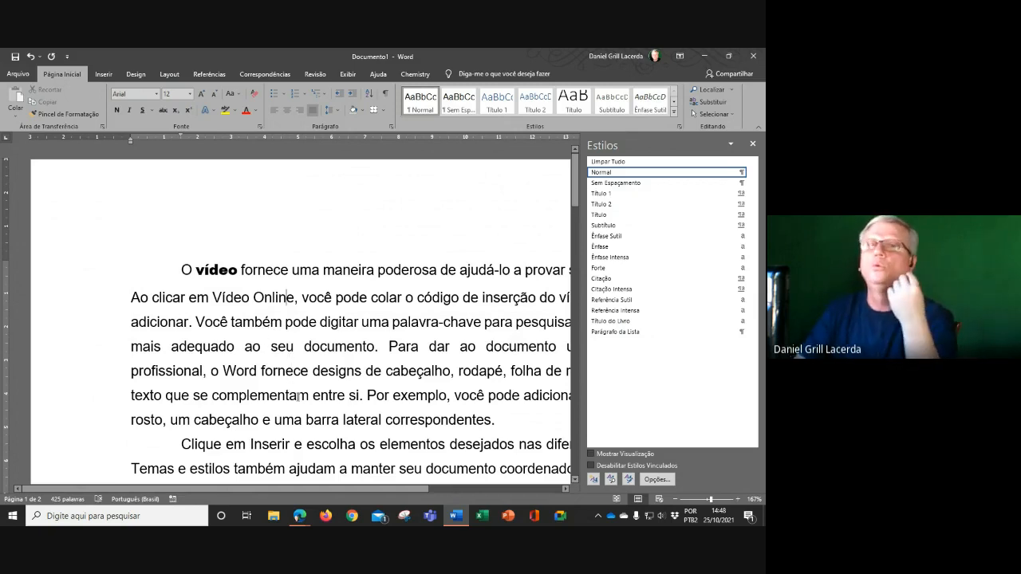
{"action": "double_click", "coordinate": [216, 272]}
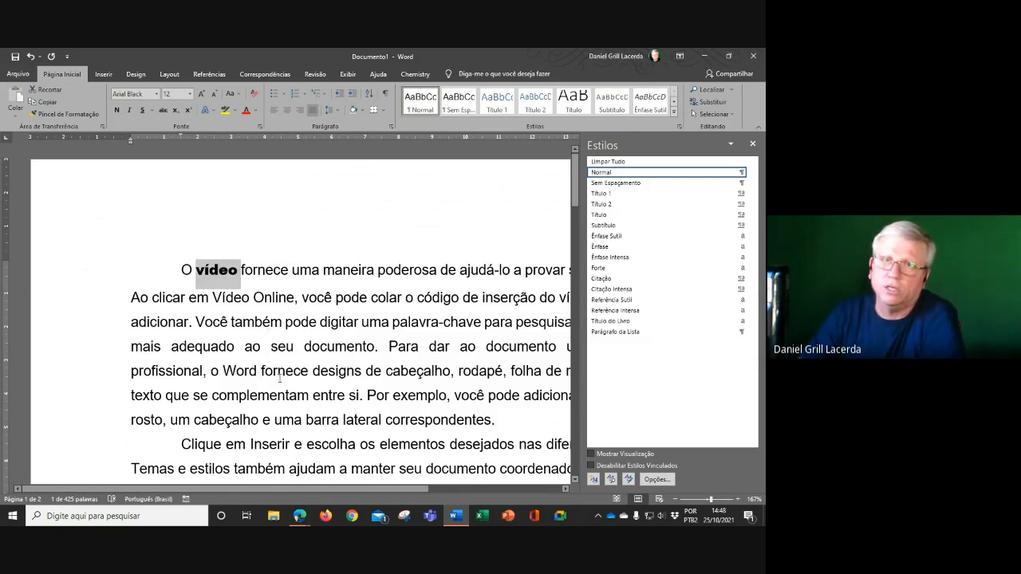
{"action": "double_click", "coordinate": [336, 271]}
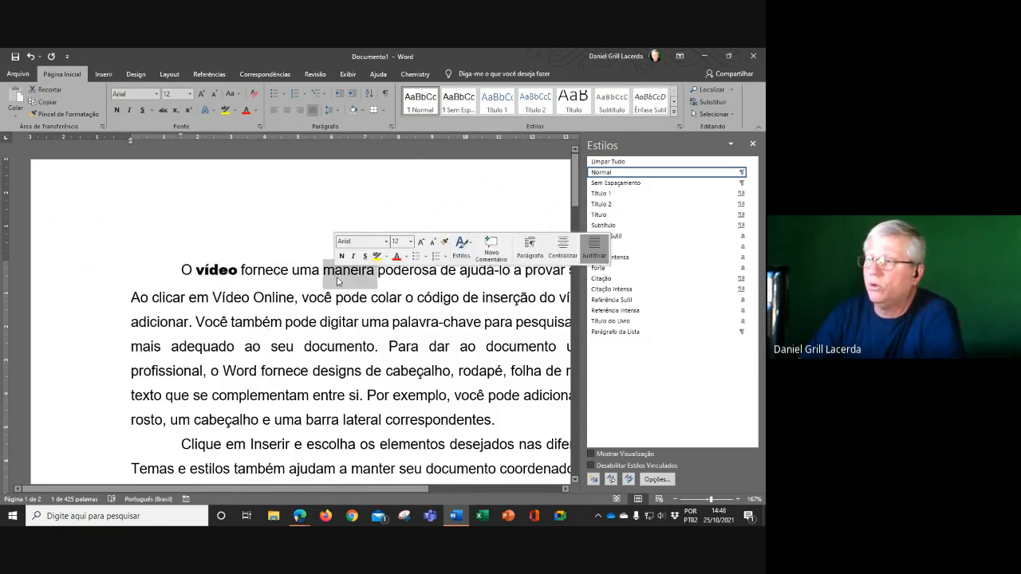
{"action": "left_click", "coordinate": [118, 110]}
{"action": "left_click", "coordinate": [386, 371]}
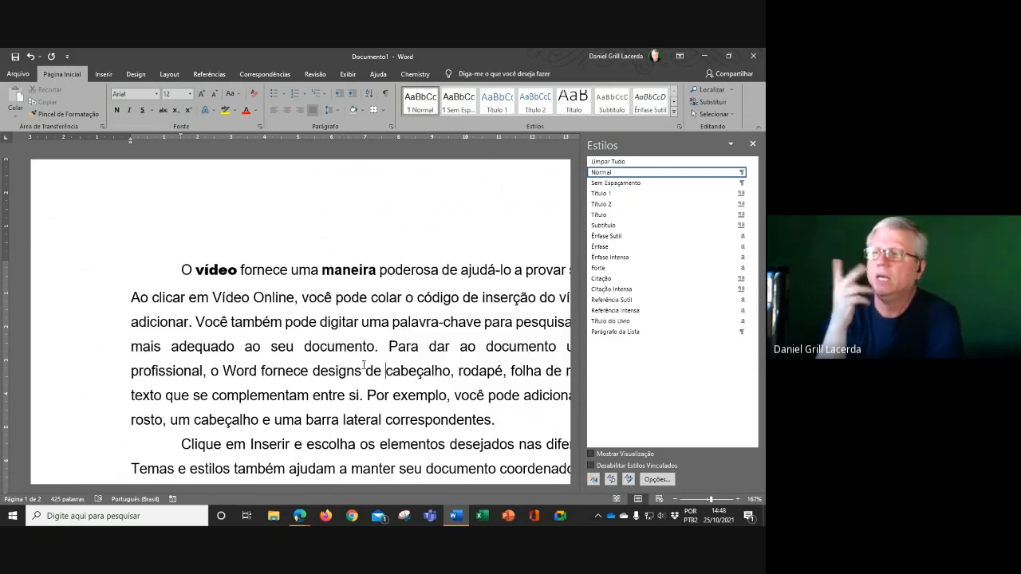
- Clear all direct formatting from the first paragraph's text with Limpar Tudo
{"action": "left_click_drag", "start_coordinate": [175, 267], "coordinate": [551, 389]}
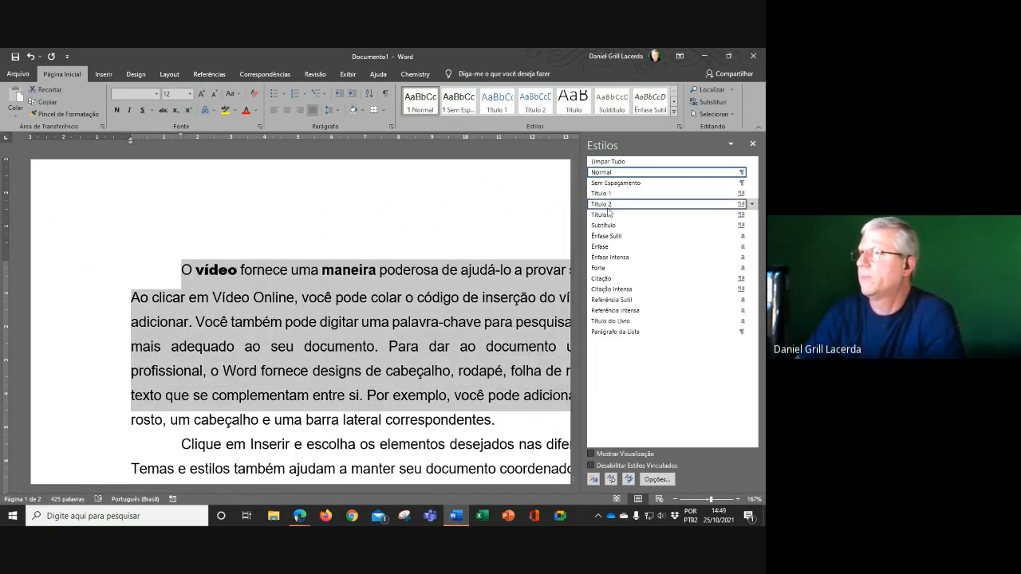
{"action": "left_click", "coordinate": [604, 163]}
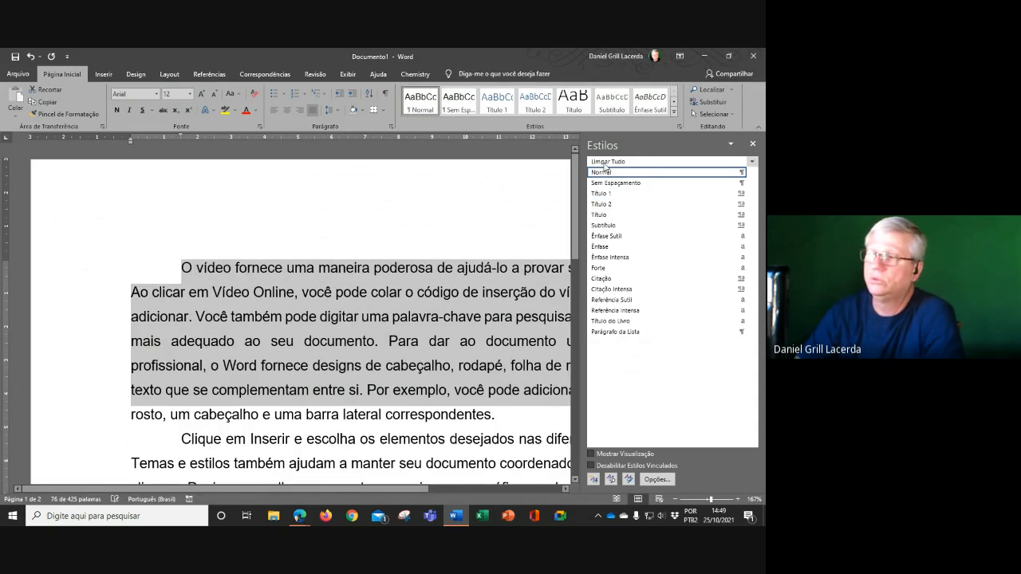
{"action": "left_click", "coordinate": [110, 407]}
{"action": "left_click", "coordinate": [383, 342]}
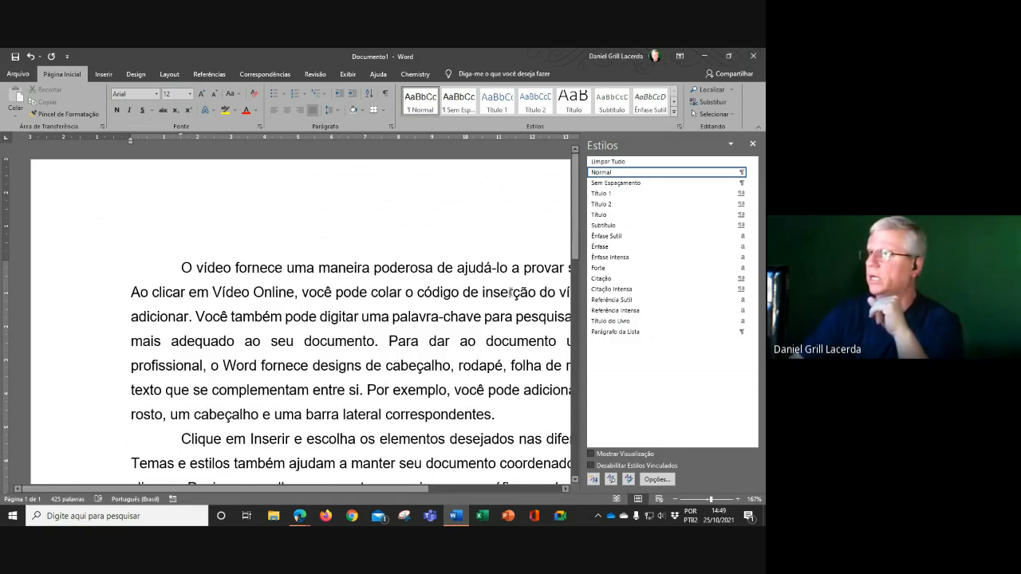
- Modify the Normal style's font to Book Antiqua and apply the style change
{"action": "left_click", "coordinate": [751, 173]}
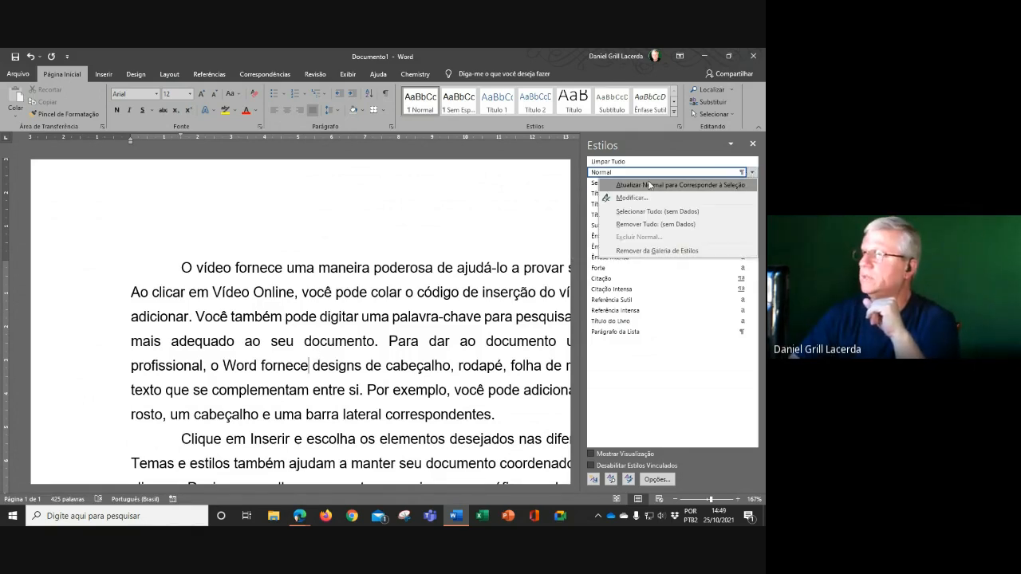
{"action": "left_click", "coordinate": [632, 197]}
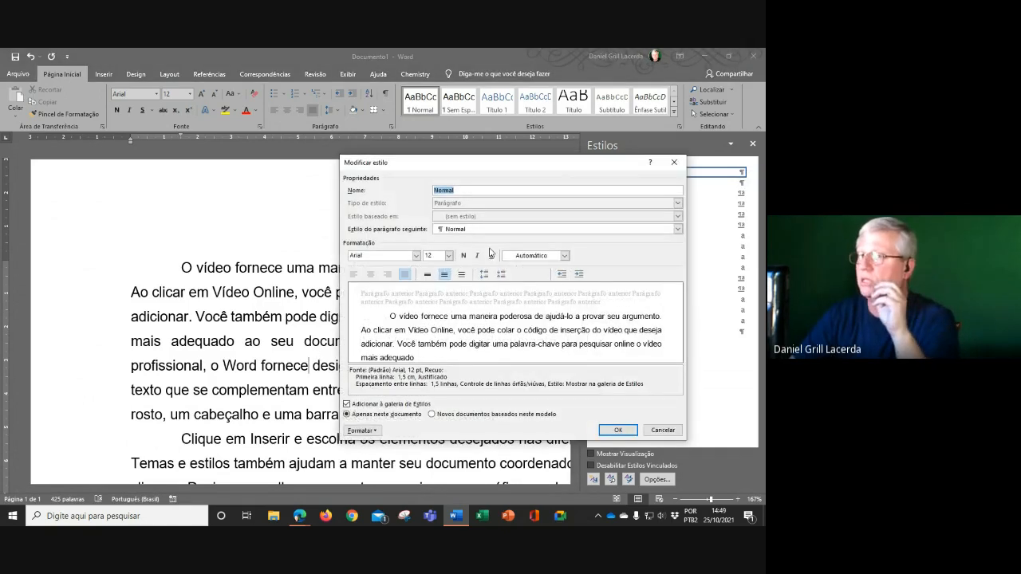
{"action": "left_click", "coordinate": [363, 431]}
{"action": "left_click", "coordinate": [373, 321]}
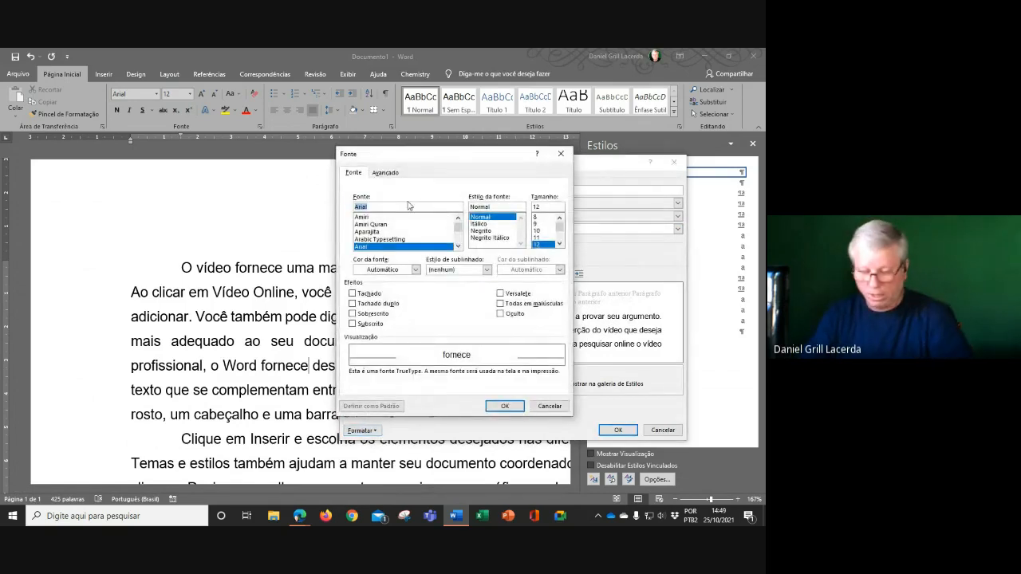
{"action": "type", "text": "boo"}
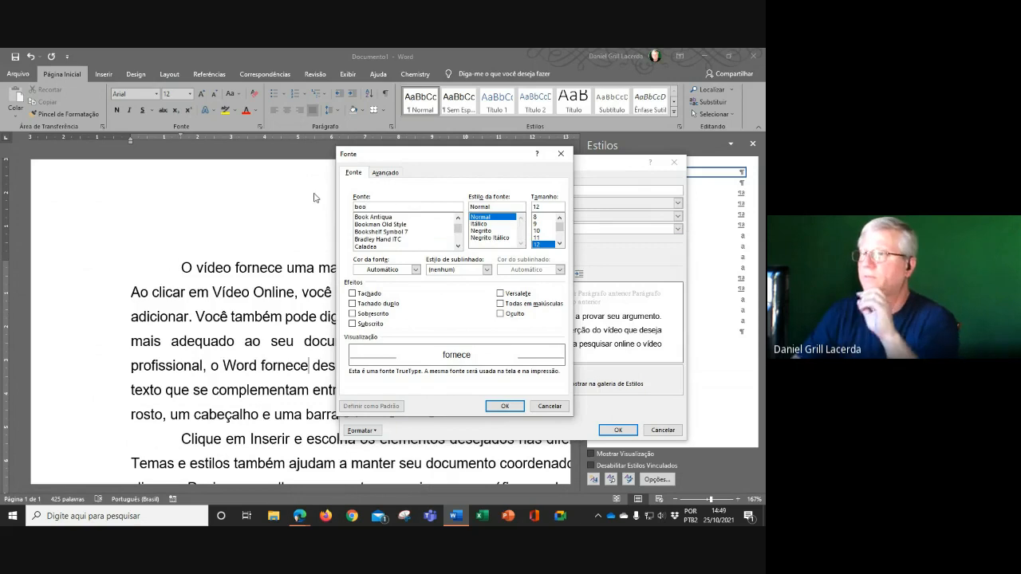
{"action": "left_click", "coordinate": [378, 218]}
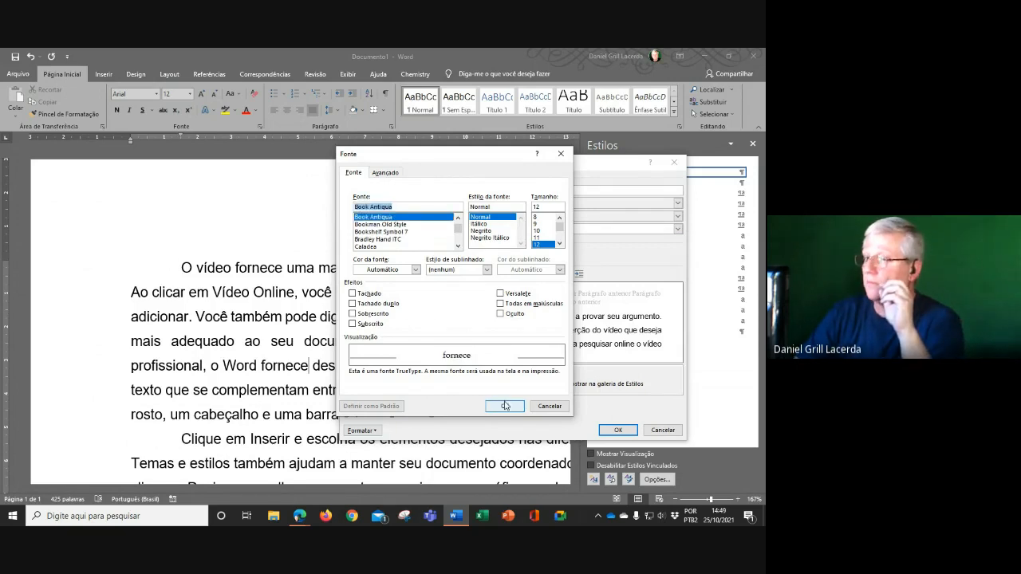
{"action": "left_click", "coordinate": [505, 406]}
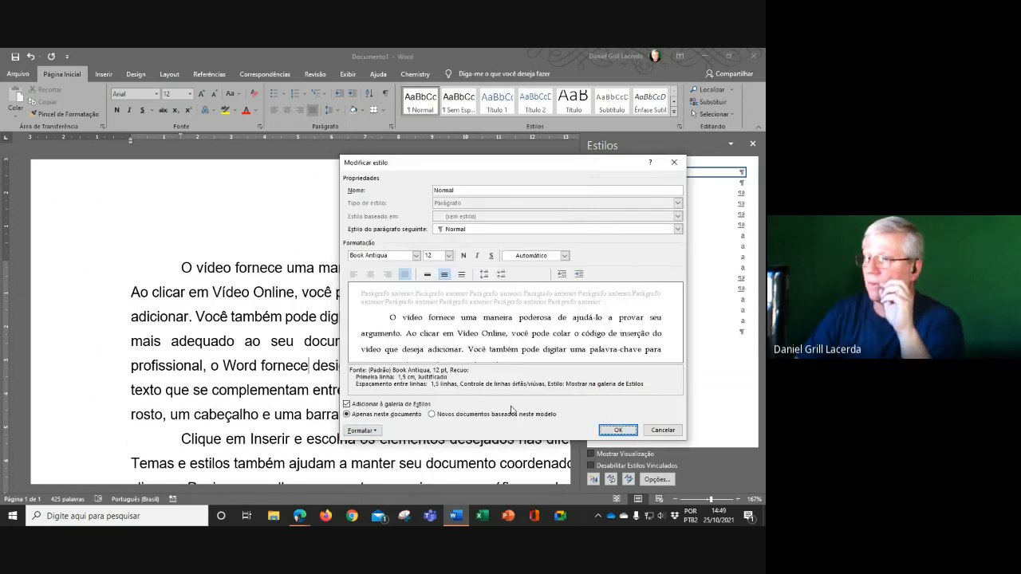
{"action": "left_click", "coordinate": [617, 430]}
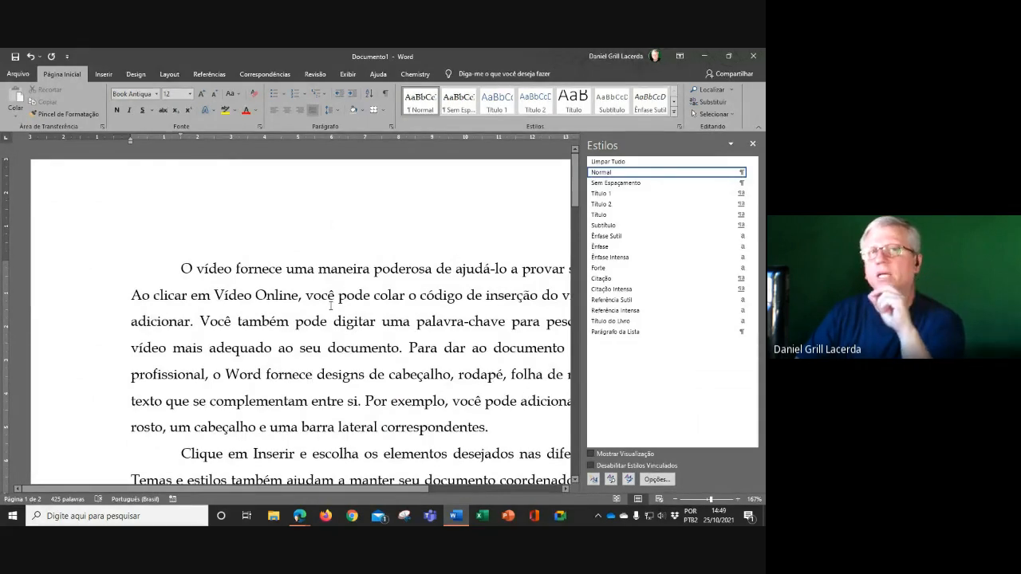
- Check the font of the words "vídeo" and "maneira" in the first paragraph
{"action": "double_click", "coordinate": [220, 270]}
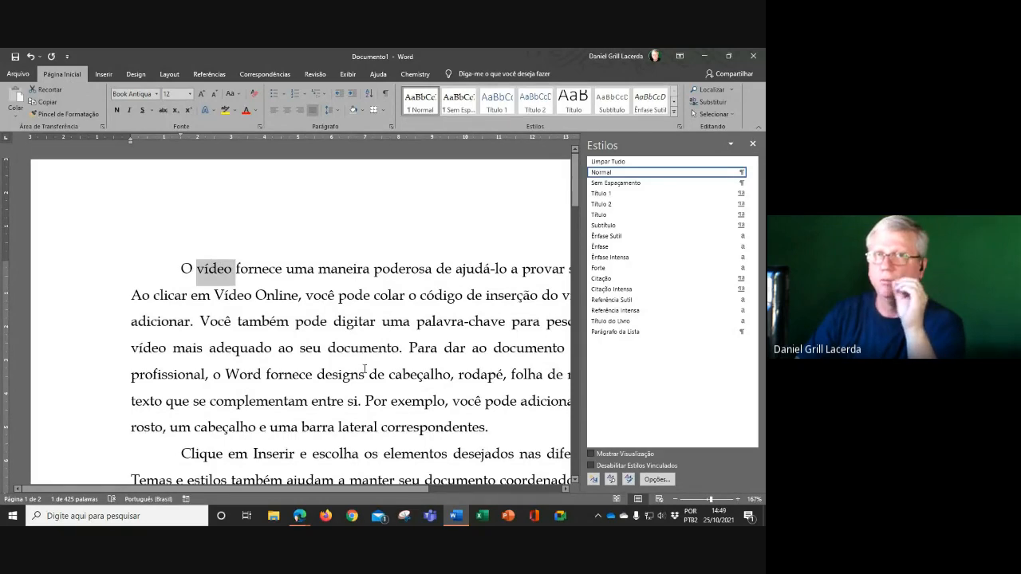
{"action": "double_click", "coordinate": [356, 271]}
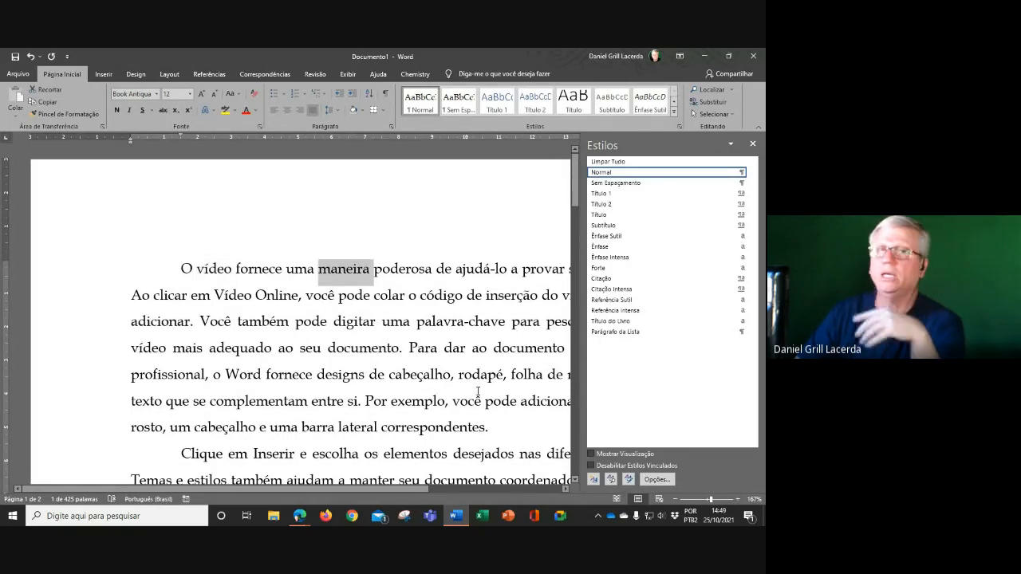
{"action": "left_click", "coordinate": [476, 389]}
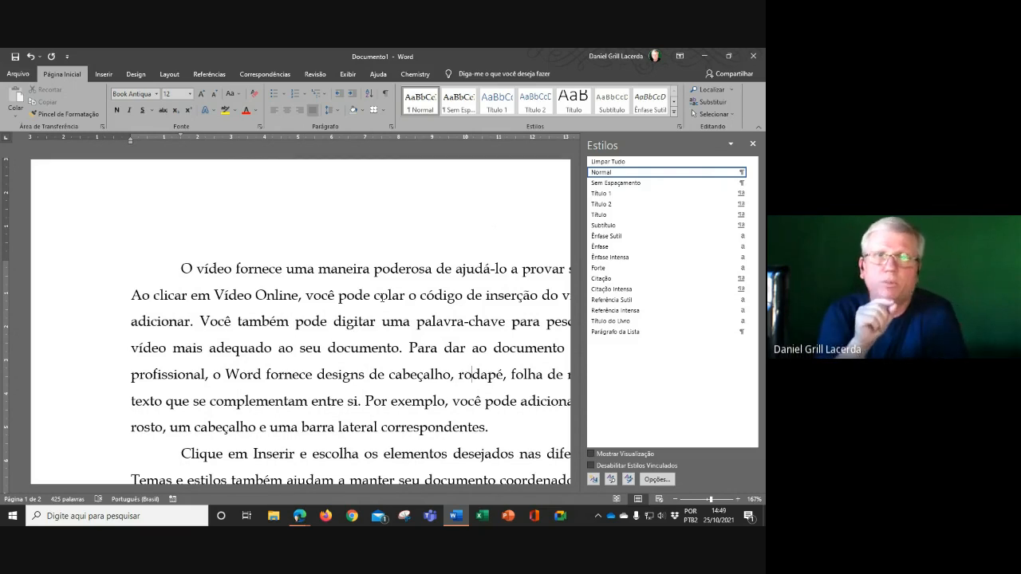
{"action": "left_click", "coordinate": [257, 298]}
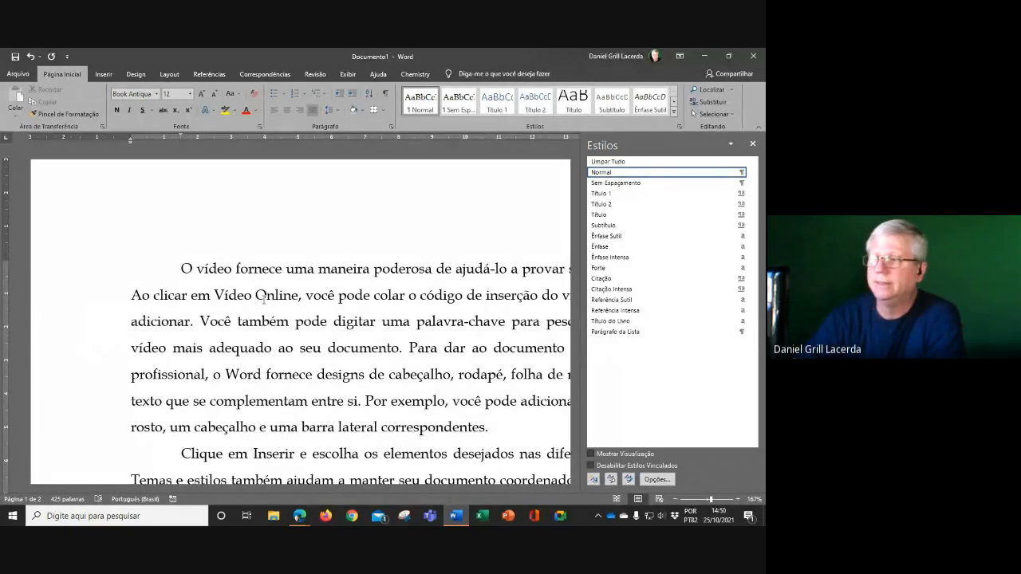
{"action": "left_click", "coordinate": [406, 348]}
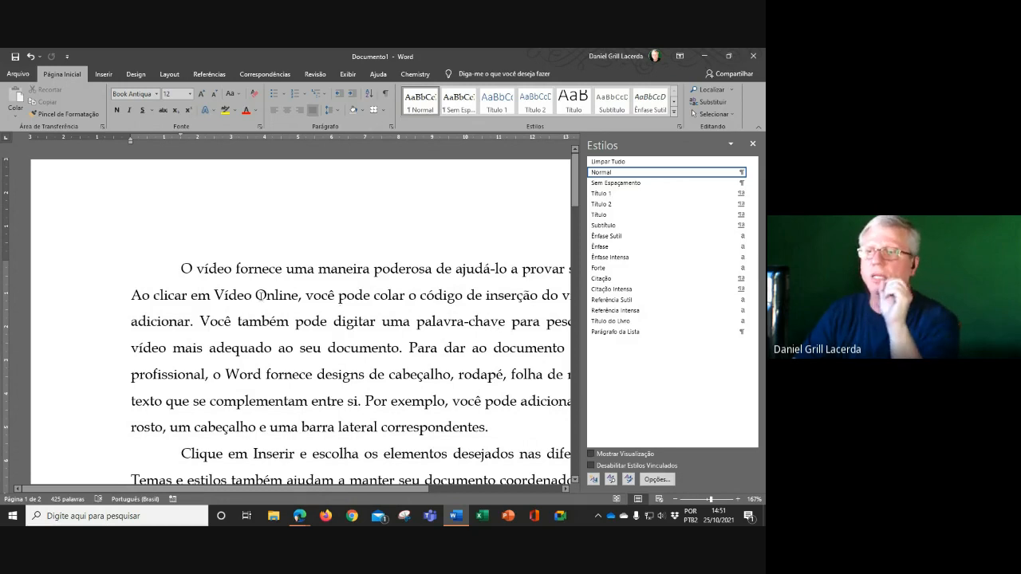
- Review the Normal style's settings in its Modificar estilo dialog without changing them, and close the Estilos pane
{"action": "left_click", "coordinate": [261, 295]}
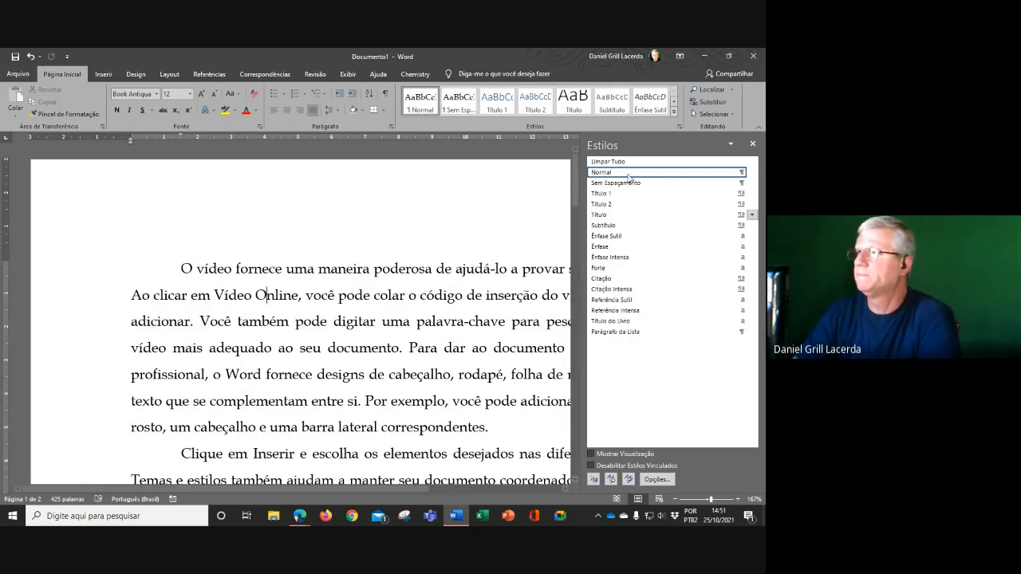
{"action": "left_click", "coordinate": [748, 174]}
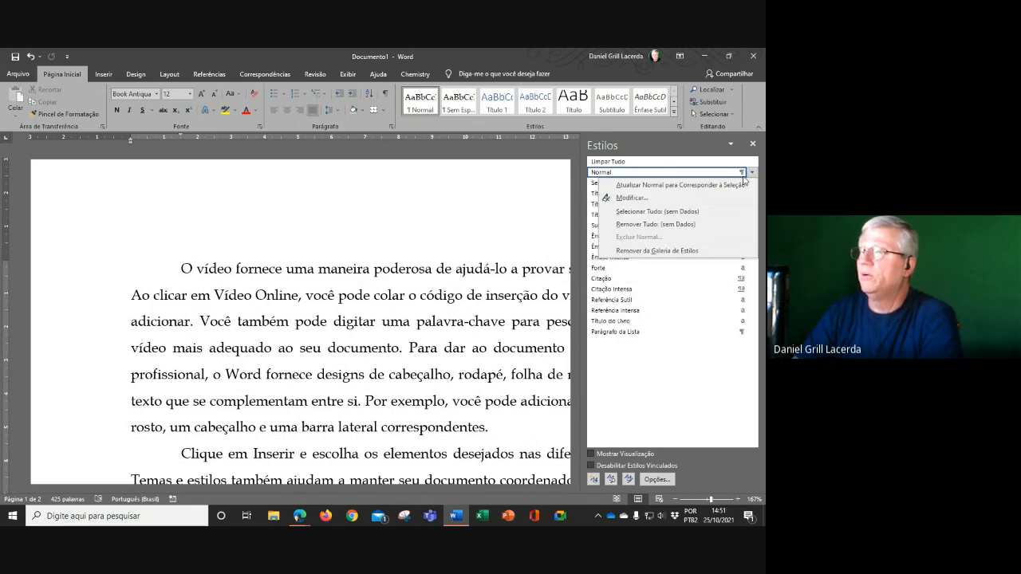
{"action": "left_click", "coordinate": [634, 198]}
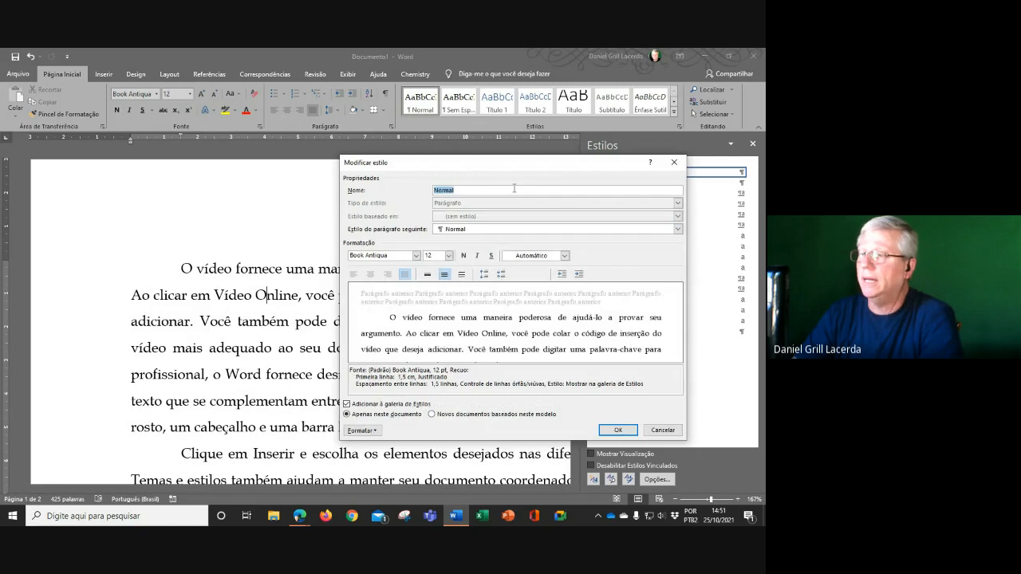
{"action": "left_click_drag", "start_coordinate": [502, 165], "coordinate": [352, 166]}
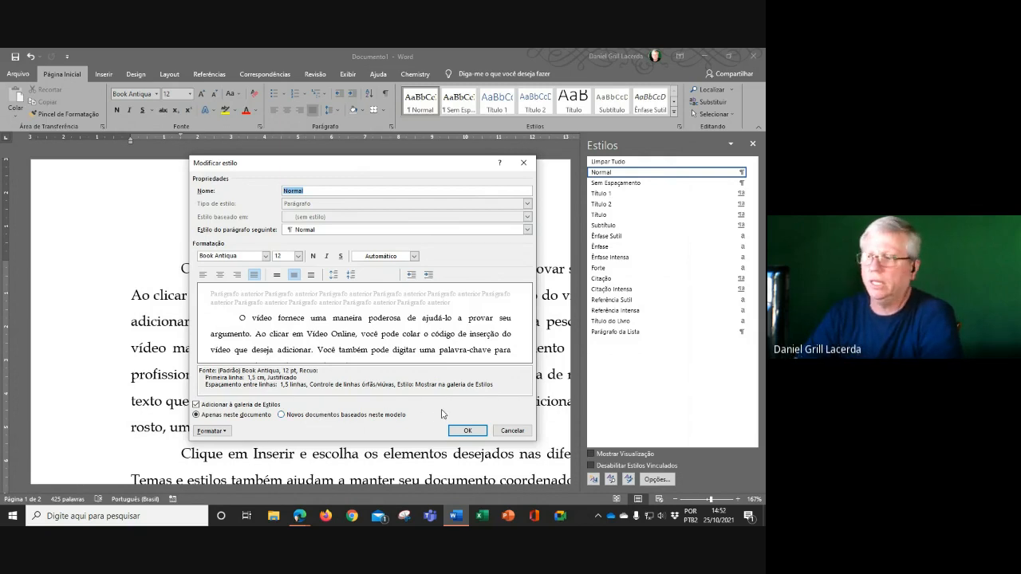
{"action": "left_click", "coordinate": [510, 432]}
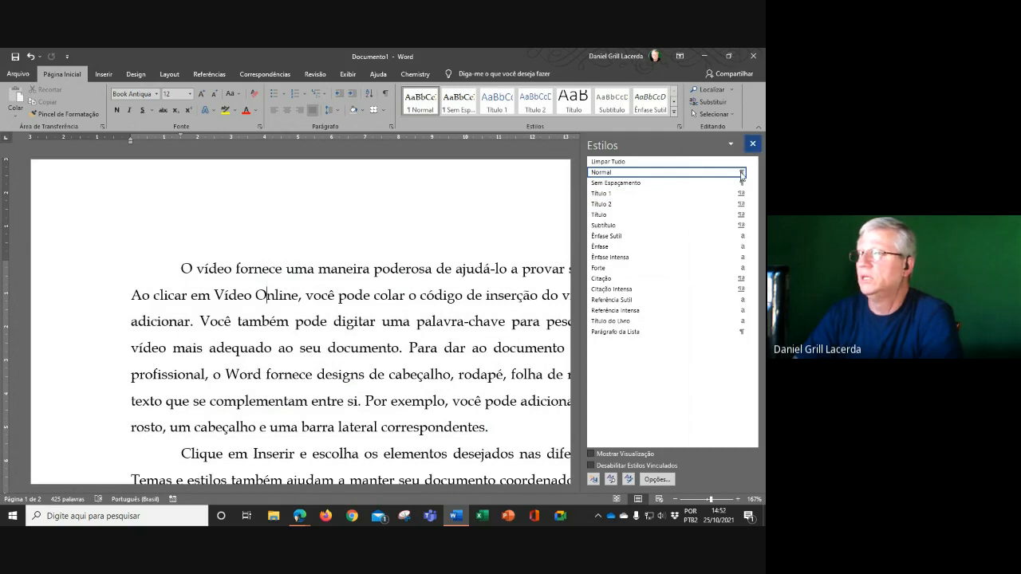
{"action": "left_click", "coordinate": [753, 143]}
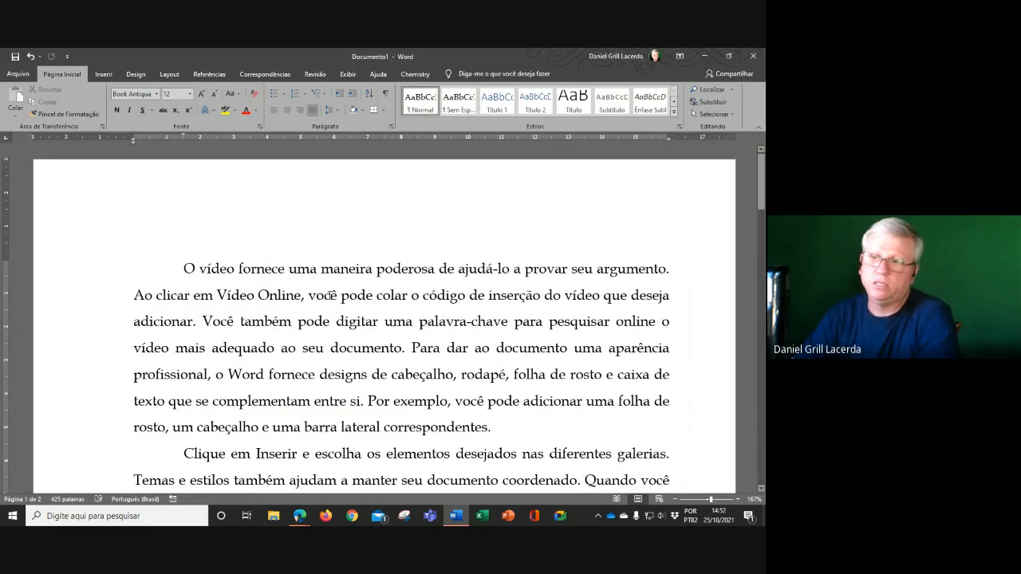
- Delete all the sample text so that the document is empty
{"action": "left_click_drag", "start_coordinate": [181, 267], "coordinate": [472, 511]}
{"action": "key", "text": "Delete"}
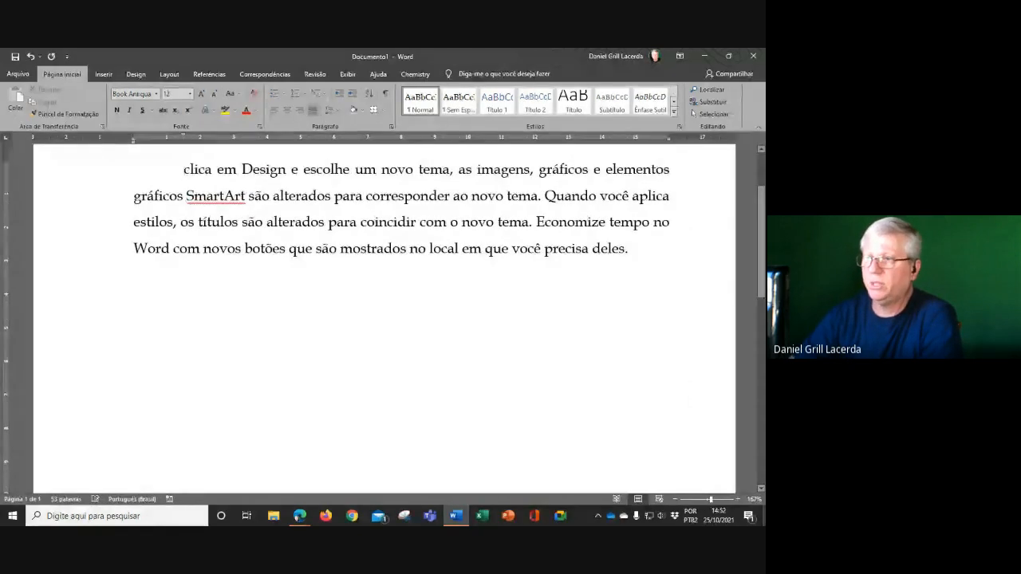
{"action": "left_click_drag", "start_coordinate": [643, 276], "coordinate": [143, 173]}
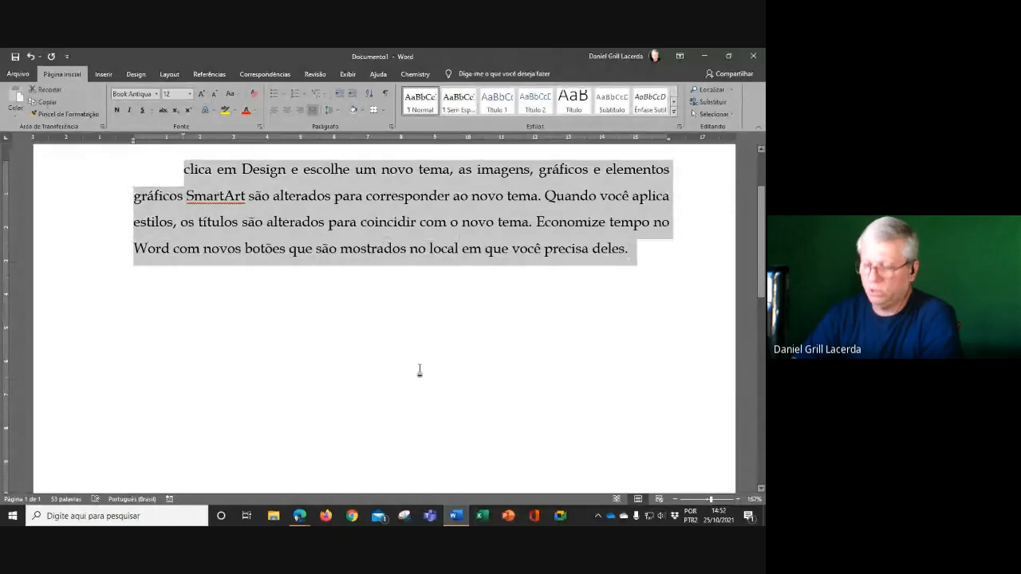
{"action": "key", "text": "Delete"}
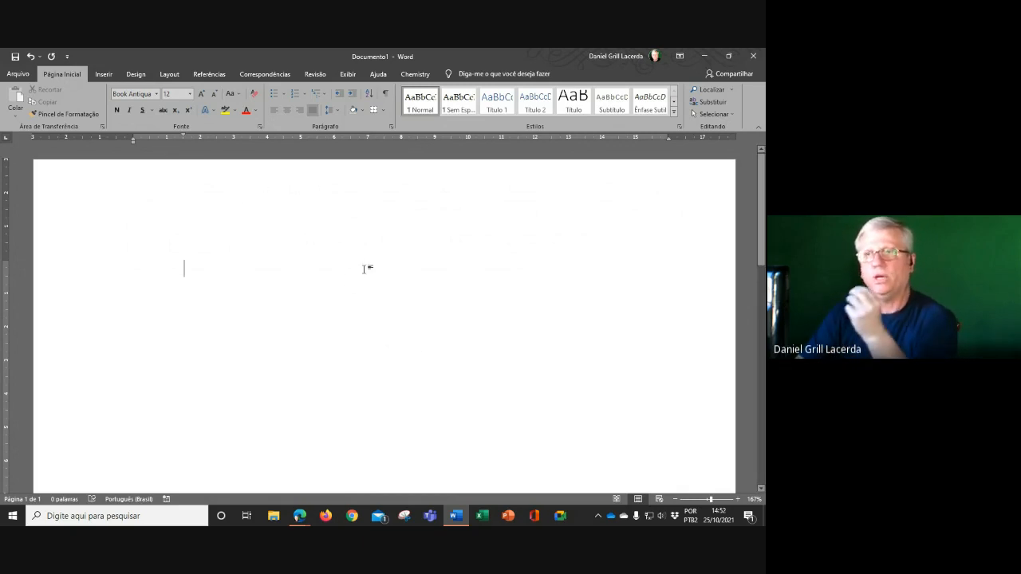
- Check the document's margins in the Configurar página dialog without changing them
{"action": "left_click", "coordinate": [169, 73]}
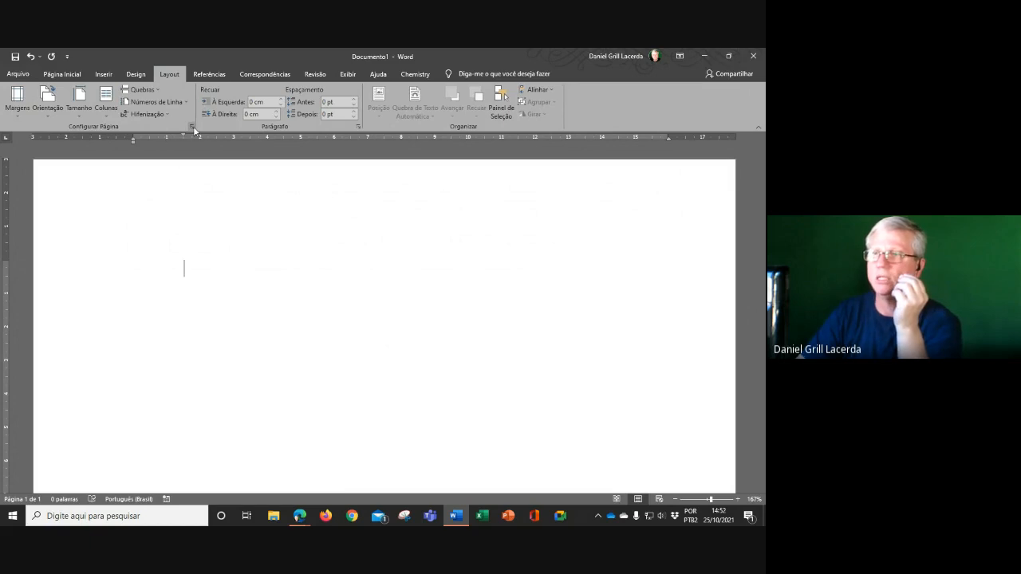
{"action": "left_click", "coordinate": [191, 127]}
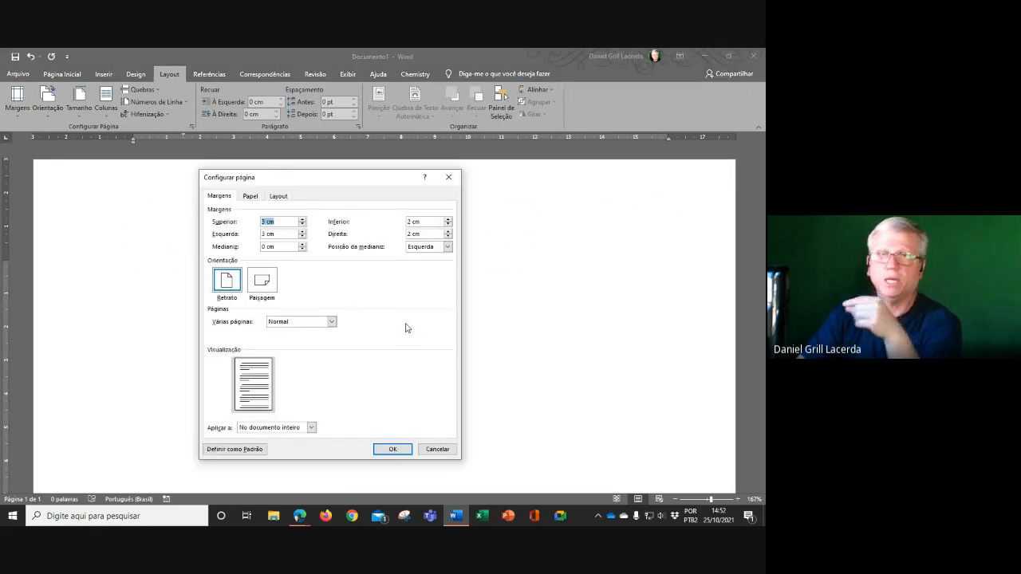
{"action": "left_click", "coordinate": [437, 449]}
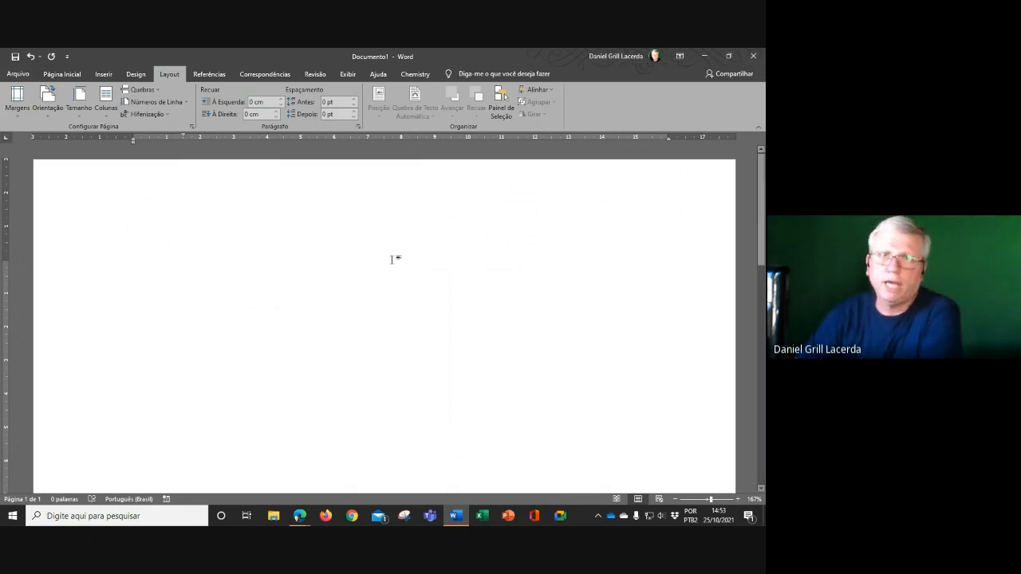
- Start saving the document as a new file and browse the institute's OneDrive to Aulas do Moodle > Informática I > Word > Atividades
{"action": "left_click", "coordinate": [20, 76]}
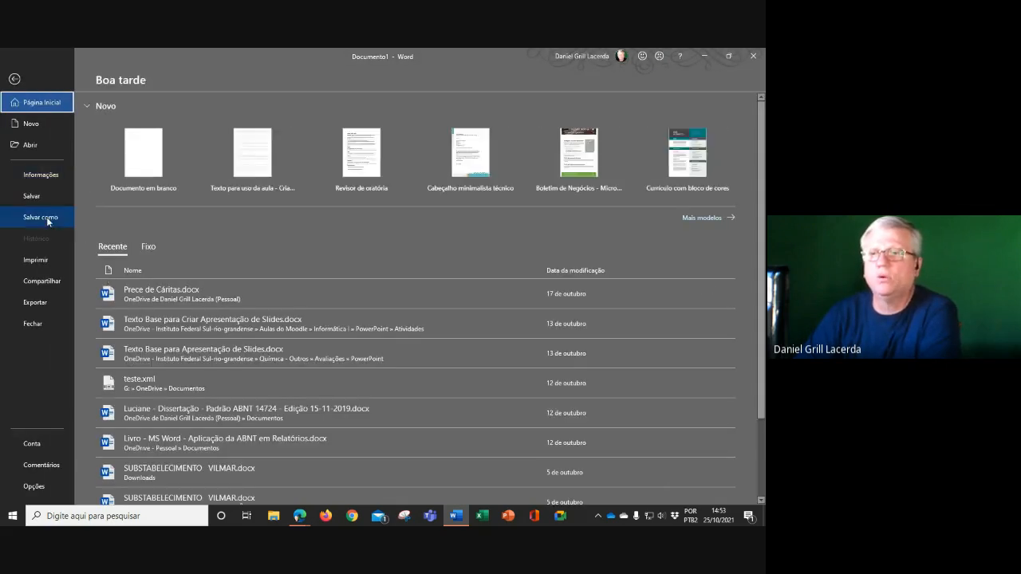
{"action": "left_click", "coordinate": [47, 220]}
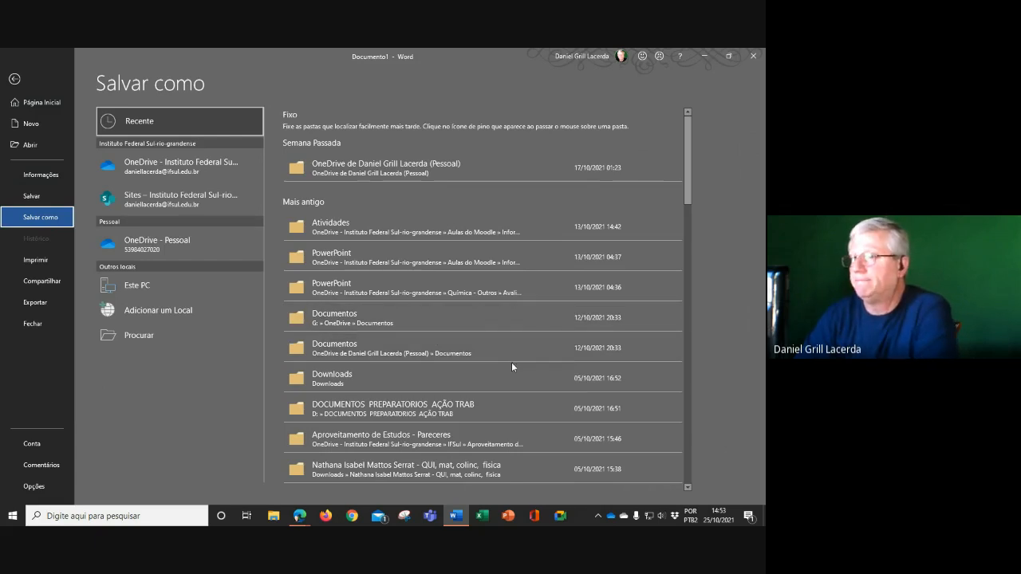
{"action": "left_click", "coordinate": [162, 333]}
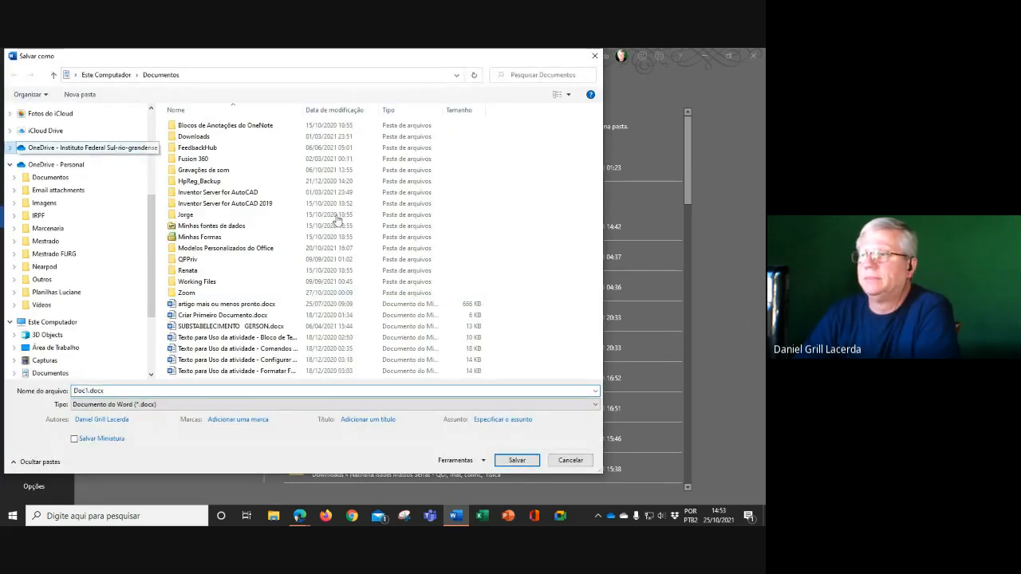
{"action": "left_click", "coordinate": [202, 249]}
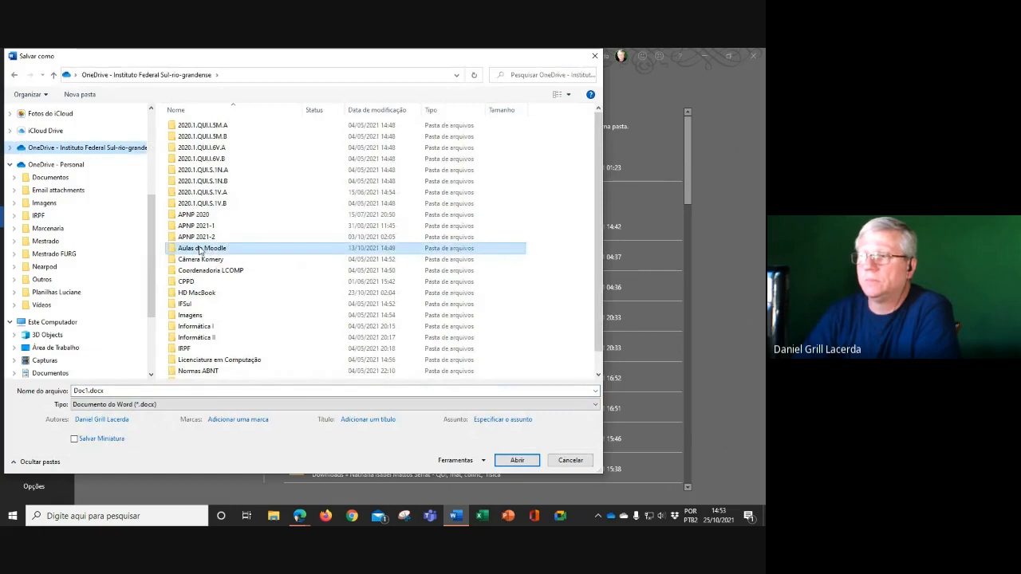
{"action": "double_click", "coordinate": [201, 249]}
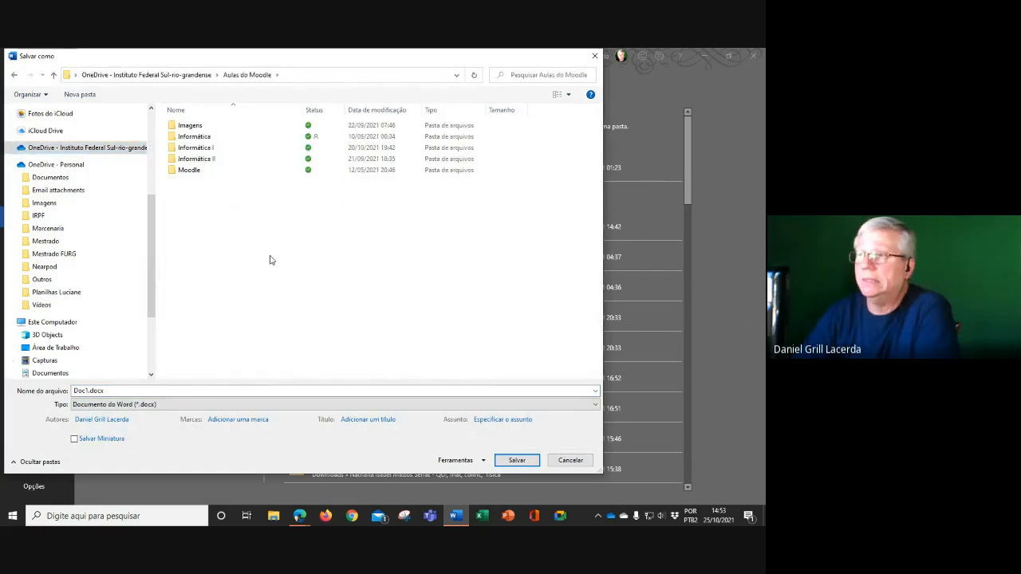
{"action": "double_click", "coordinate": [211, 151]}
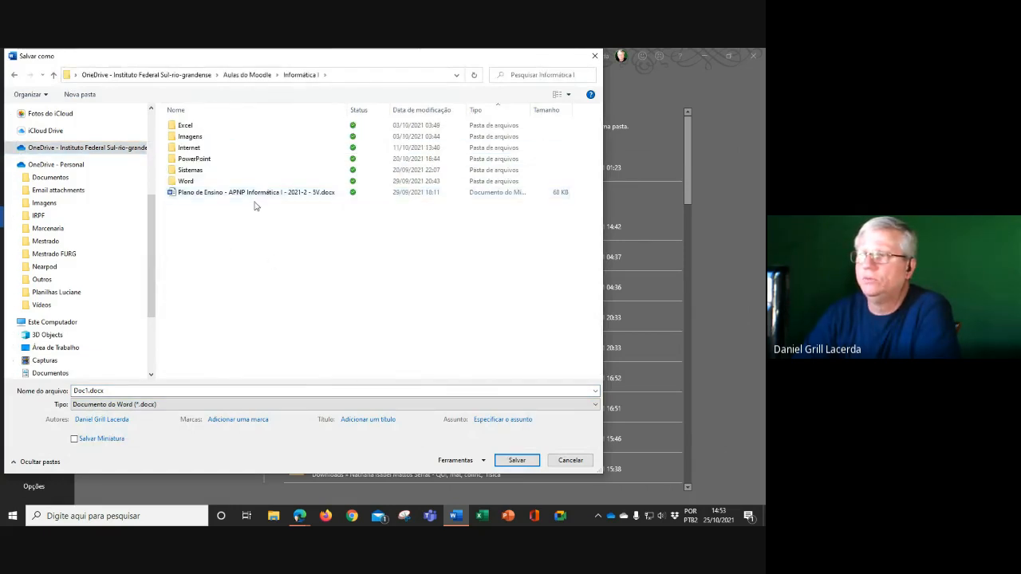
{"action": "double_click", "coordinate": [190, 183]}
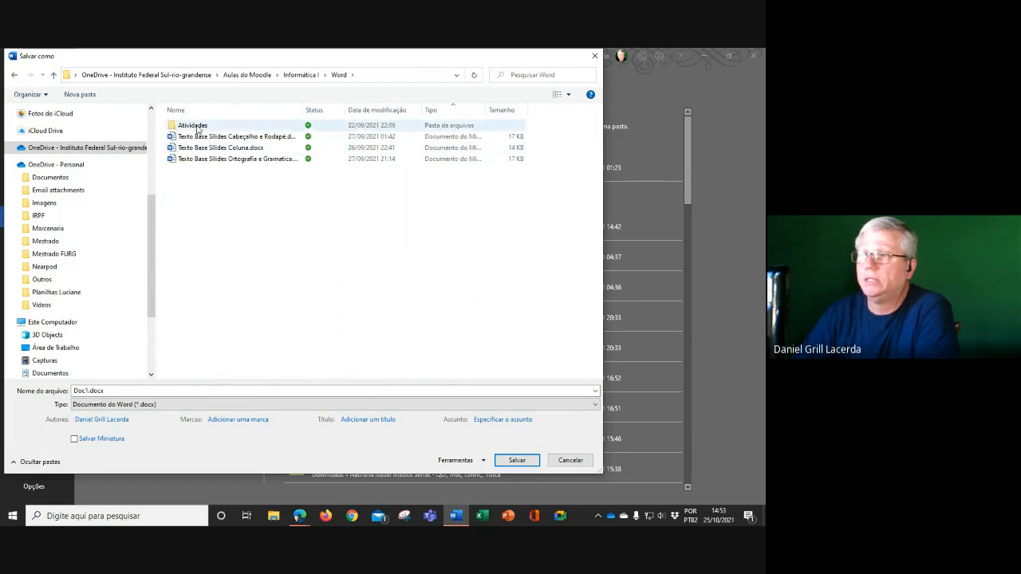
{"action": "double_click", "coordinate": [198, 130]}
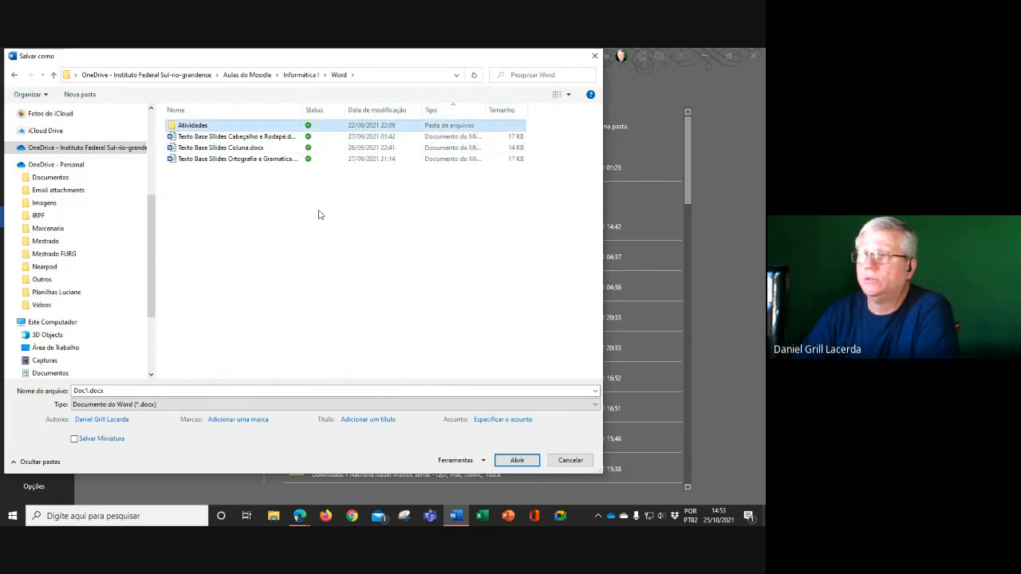
- Name the file "Modelo Padrão ABNT" and save it as a Word template (*.dotx) in the Modelos Personalizados do Office folder
{"action": "double_click", "coordinate": [158, 388]}
{"action": "type", "text": "M"}
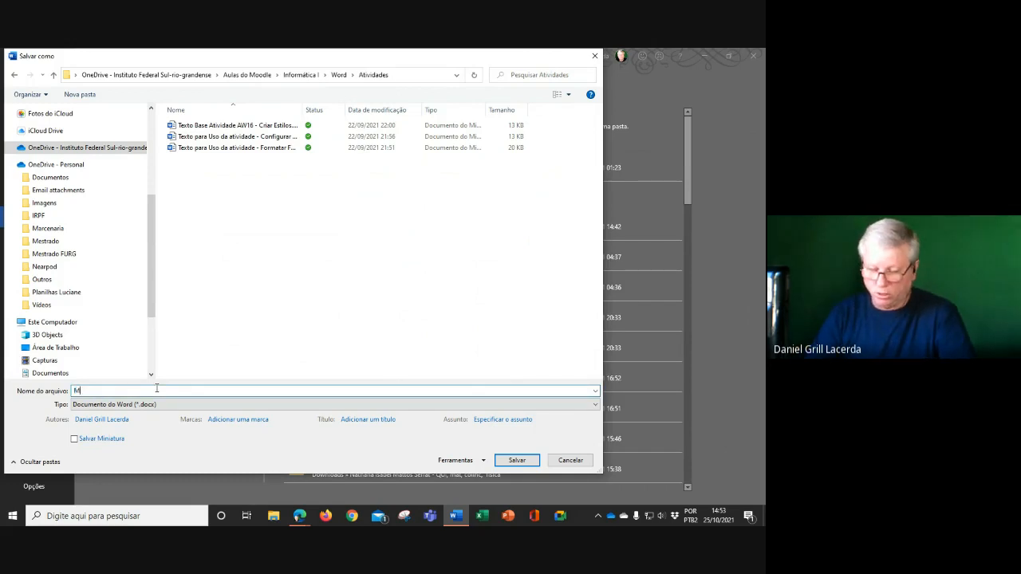
{"action": "type", "text": "odelo Pa"}
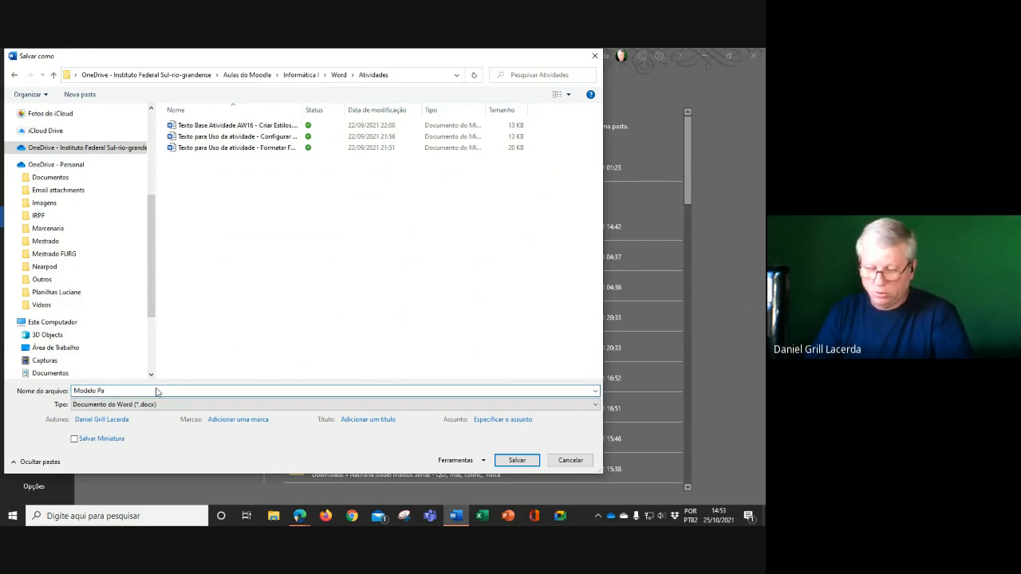
{"action": "type", "text": "drão AB"}
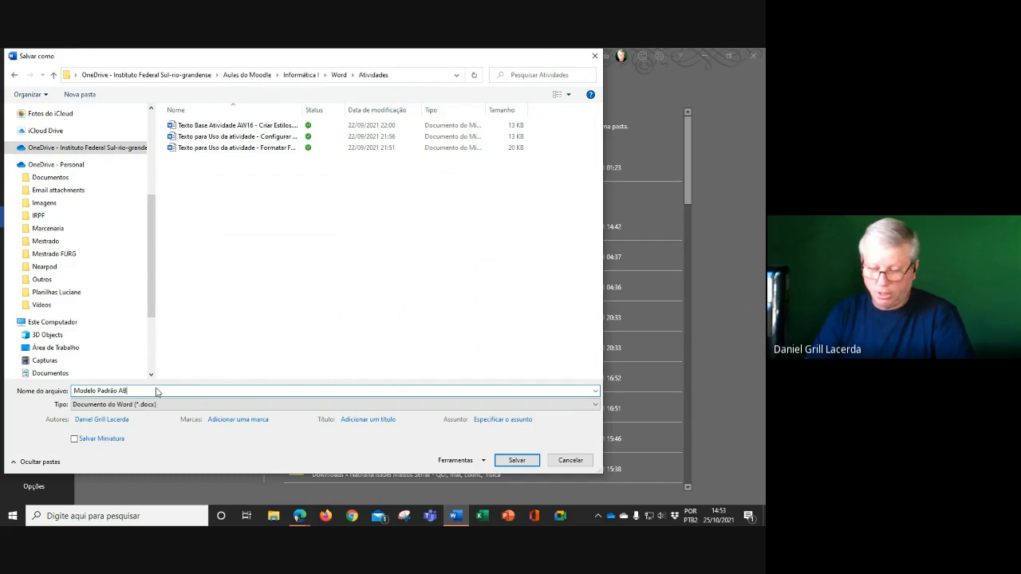
{"action": "type", "text": "NT"}
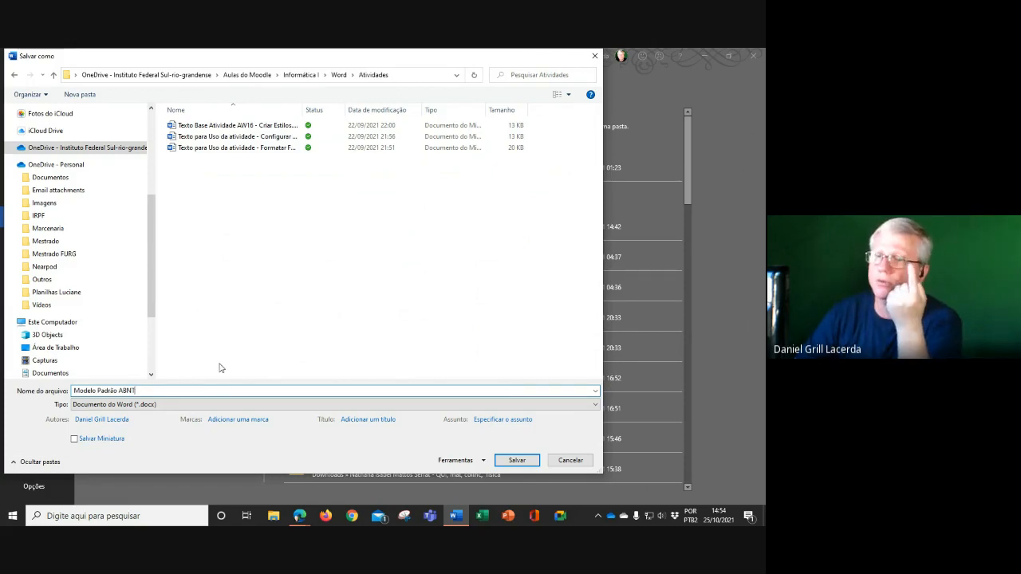
{"action": "left_click", "coordinate": [102, 405]}
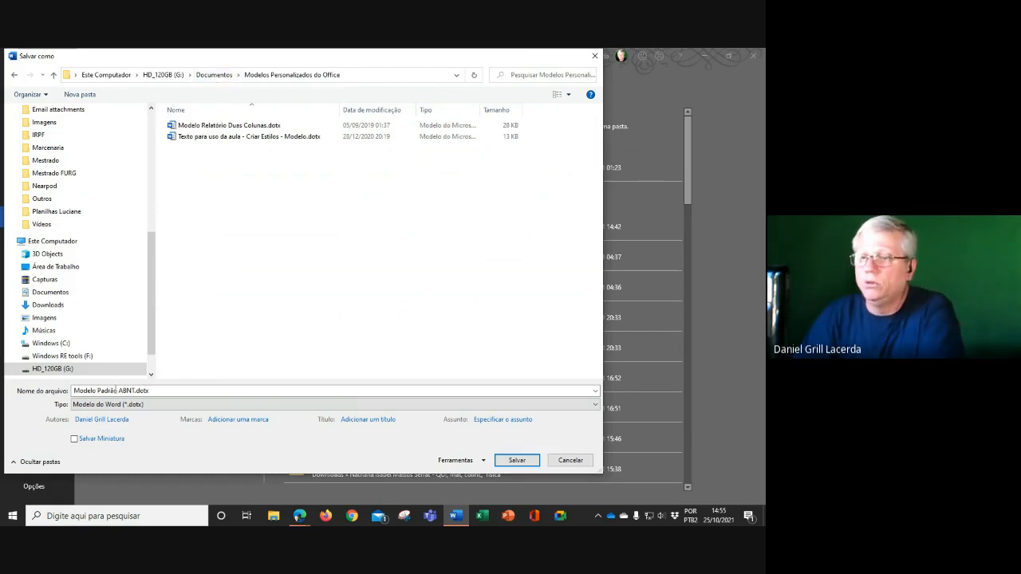
{"action": "left_click", "coordinate": [516, 461]}
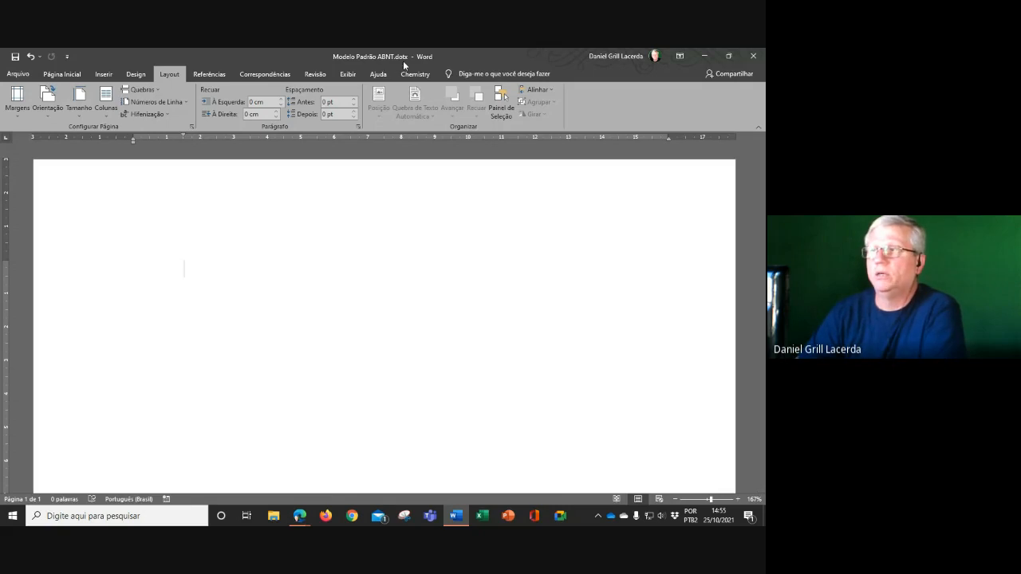
- Close the saved template, reopen Word and create a blank document
{"action": "left_click", "coordinate": [755, 56]}
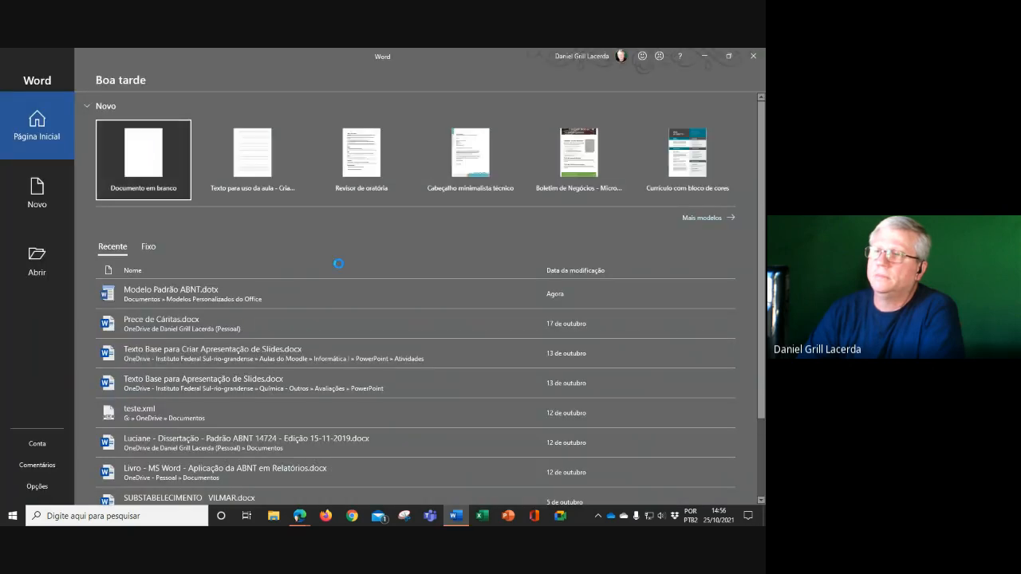
{"action": "key", "text": "Return"}
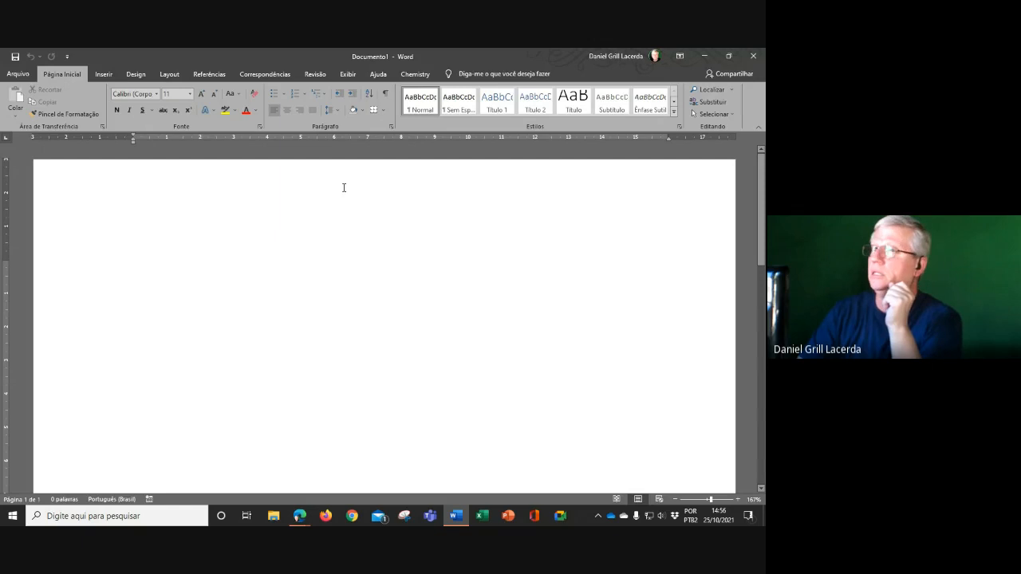
- Create a new document from the personal template Modelo Padrão ABNT
{"action": "left_click", "coordinate": [11, 75]}
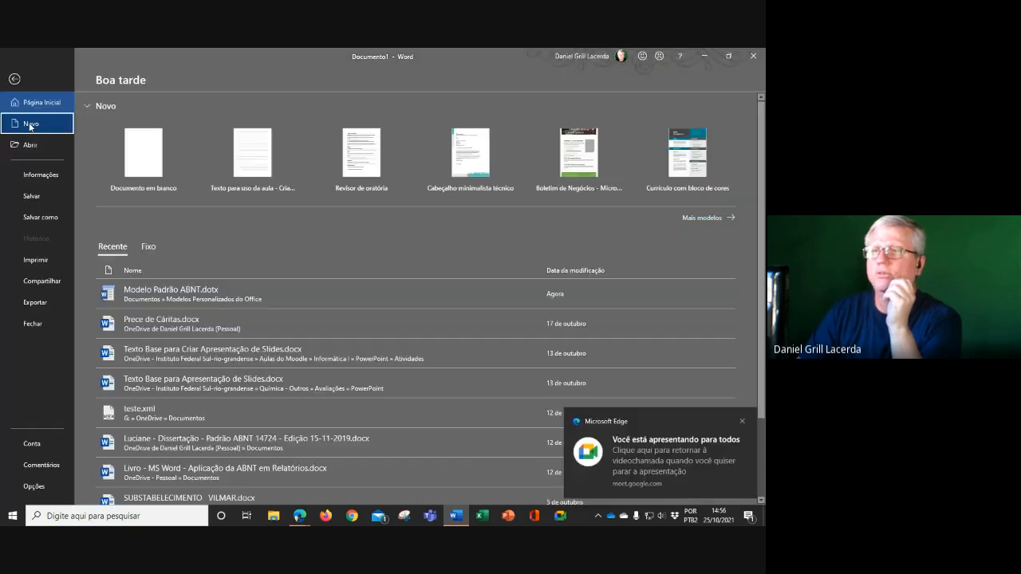
{"action": "left_click", "coordinate": [30, 125]}
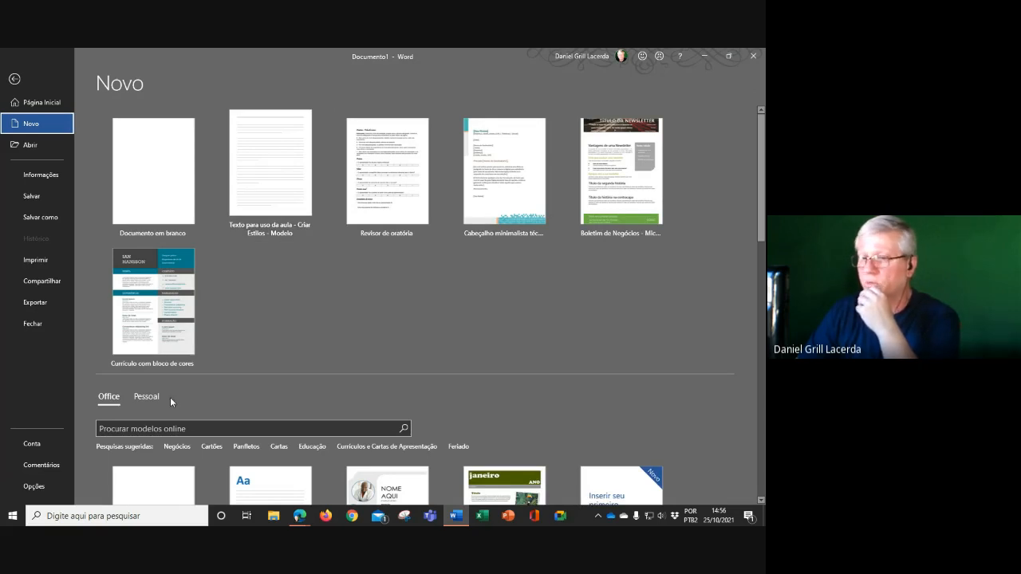
{"action": "left_click", "coordinate": [147, 397]}
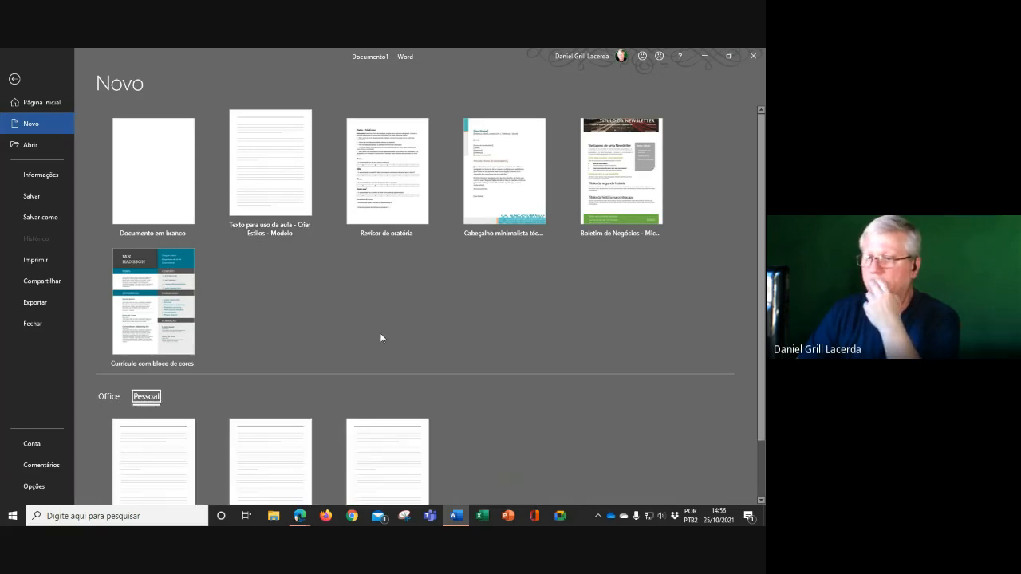
{"action": "scroll", "coordinate": [380, 332], "scroll_direction": "down", "scroll_amount": 1}
{"action": "scroll", "coordinate": [382, 333], "scroll_direction": "down", "scroll_amount": 1}
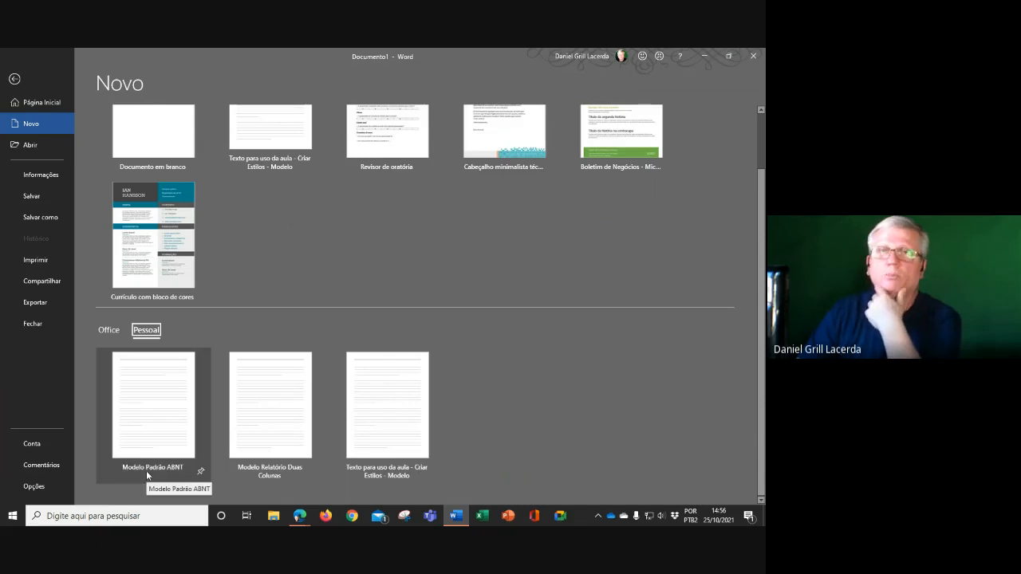
{"action": "left_click", "coordinate": [154, 391]}
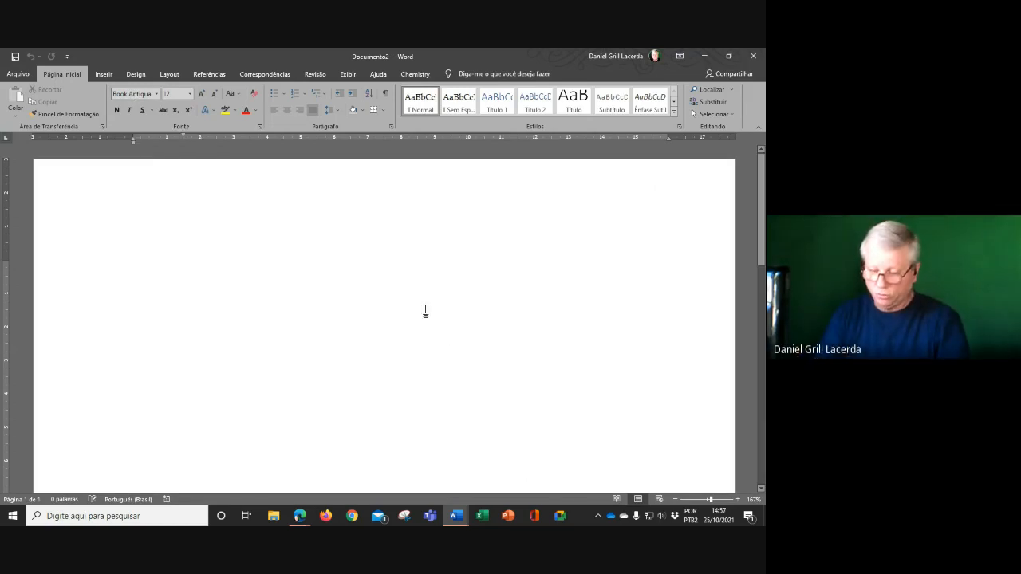
- Generate sample text with =rand(5,5) in the new document and review how the template formats its paragraphs
{"action": "type", "text": "=ra"}
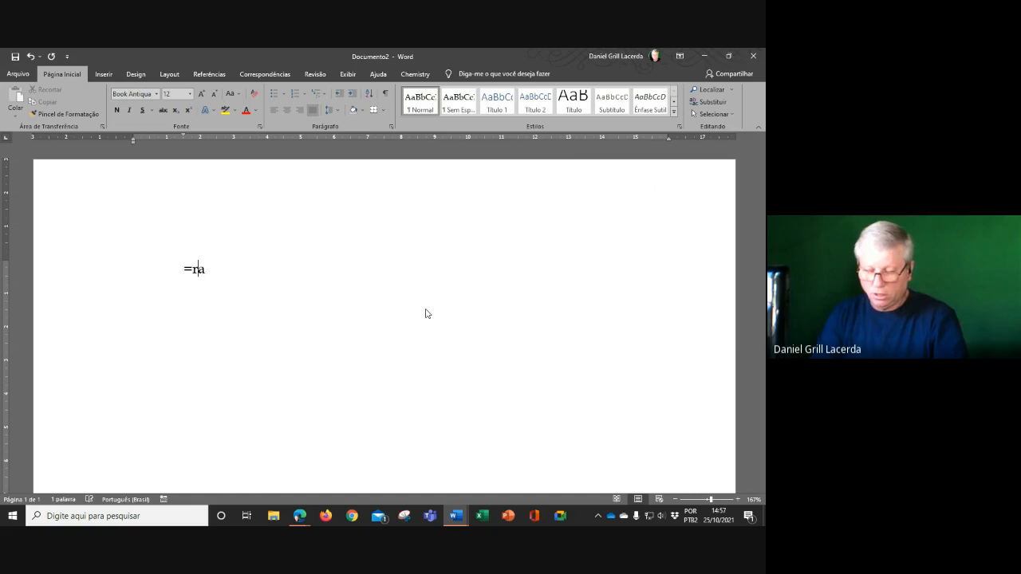
{"action": "type", "text": "nd(5,5"}
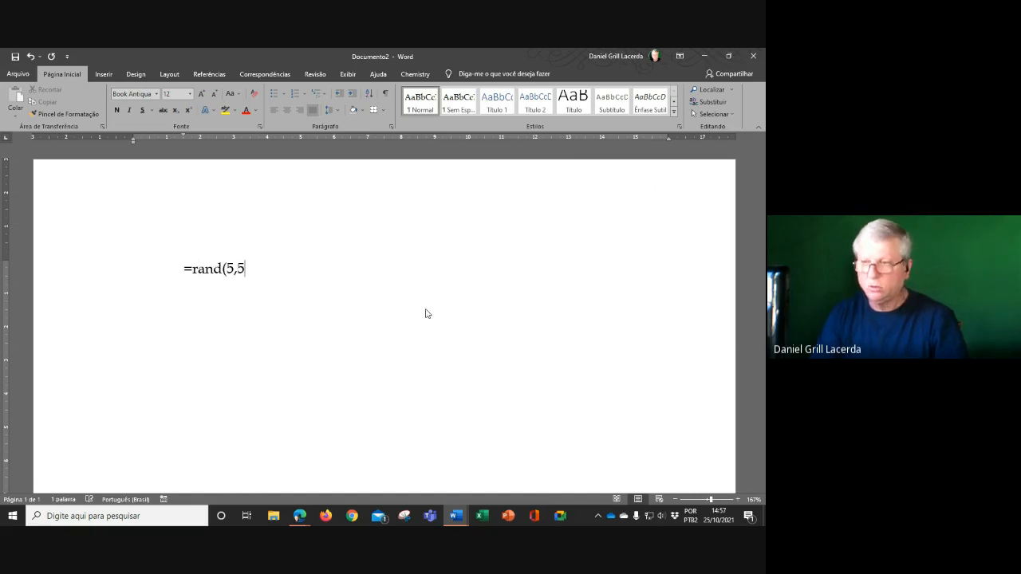
{"action": "type", "text": ")"}
{"action": "key", "text": "Return"}
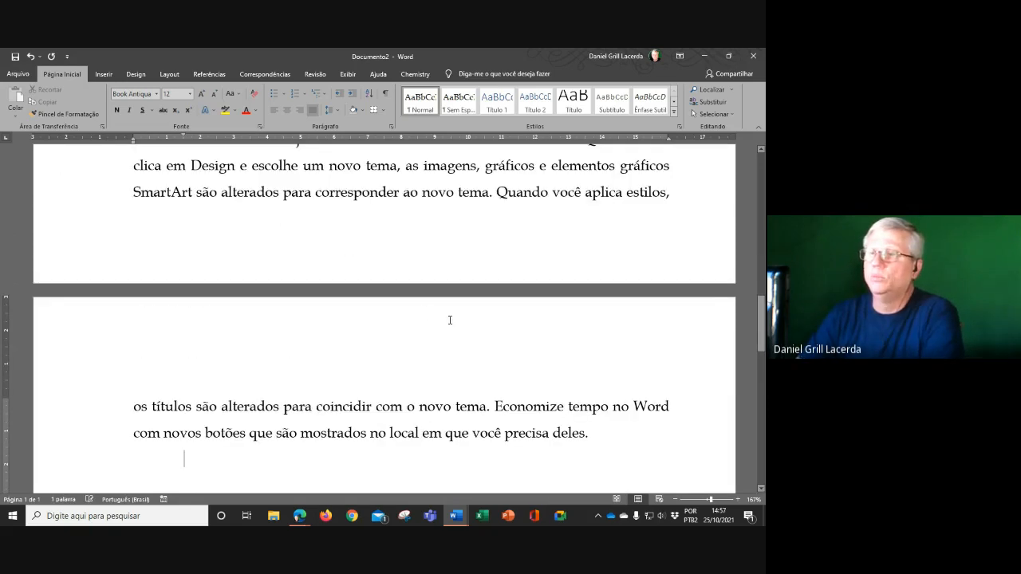
{"action": "scroll", "coordinate": [450, 320], "scroll_direction": "up", "scroll_amount": 3}
{"action": "scroll", "coordinate": [446, 316], "scroll_direction": "up", "scroll_amount": 2}
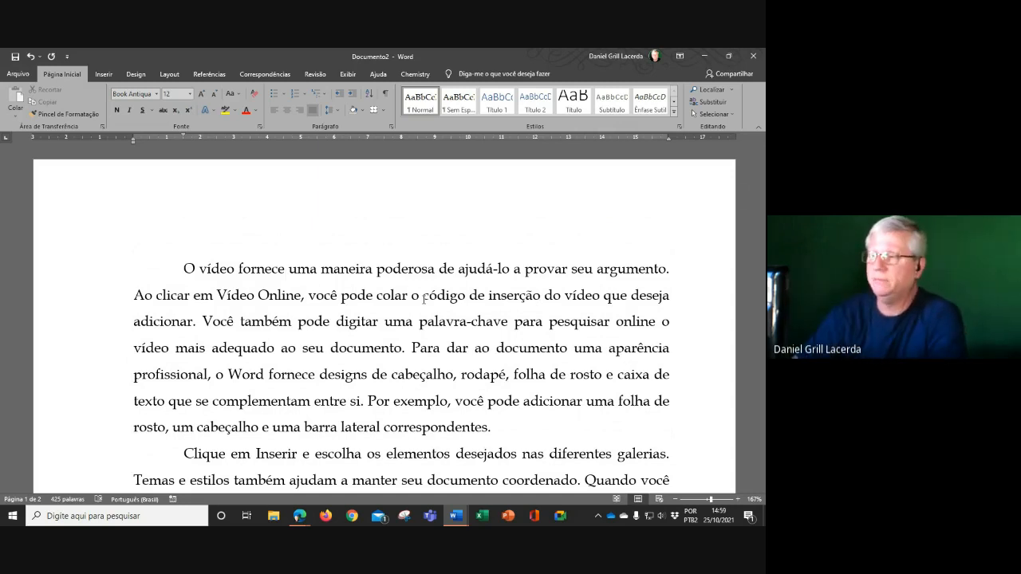
{"action": "scroll", "coordinate": [535, 358], "scroll_direction": "down", "scroll_amount": 4}
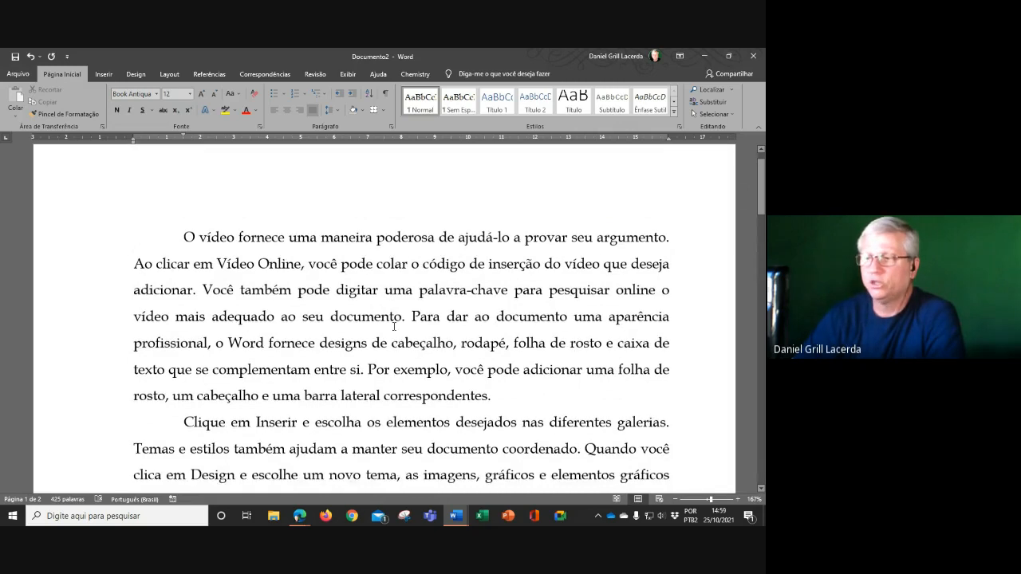
{"action": "scroll", "coordinate": [437, 344], "scroll_direction": "up", "scroll_amount": 4}
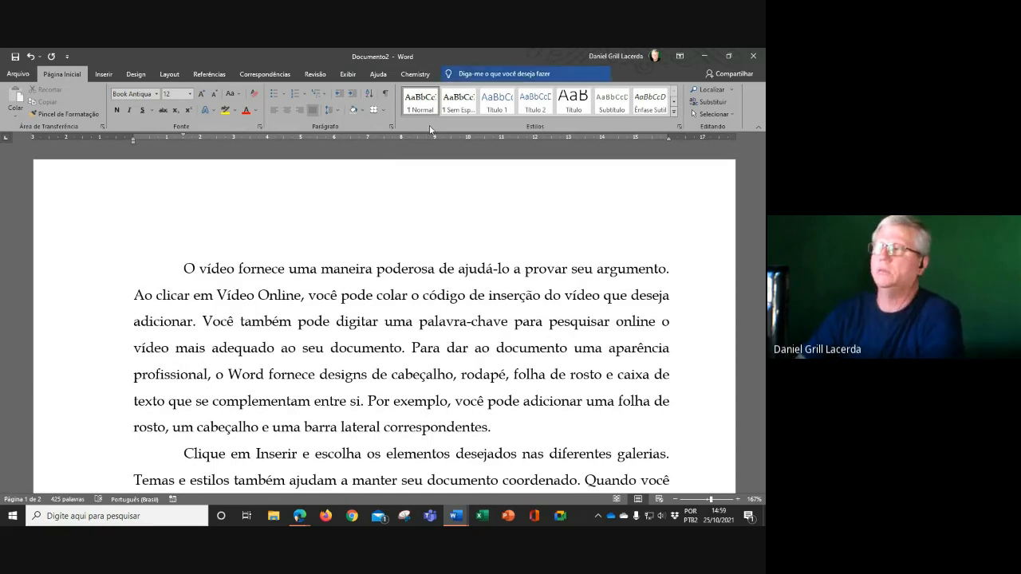
- Close the sample-text document without saving it and close the remaining blank document
{"action": "left_click", "coordinate": [753, 55]}
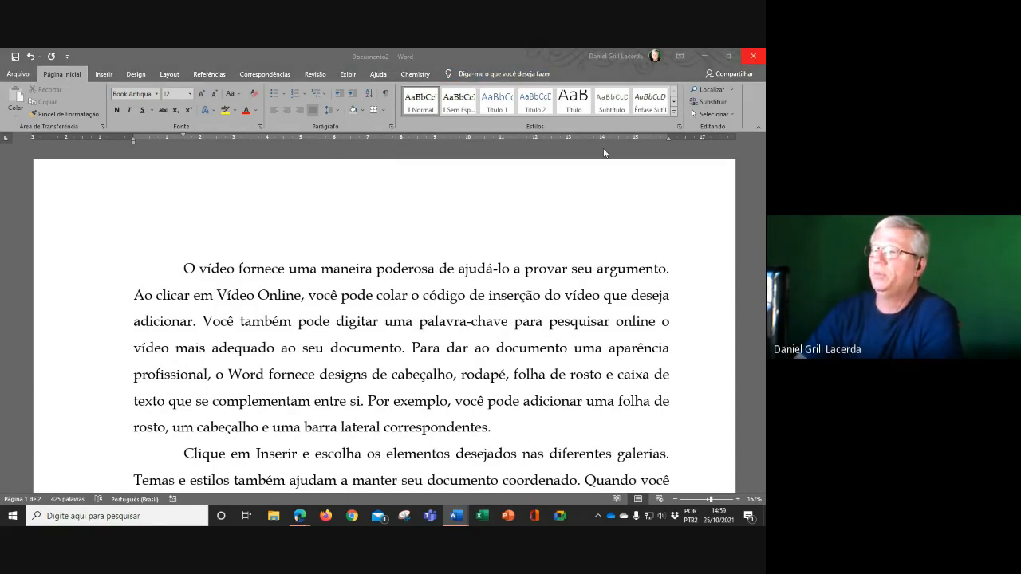
{"action": "left_click", "coordinate": [466, 343]}
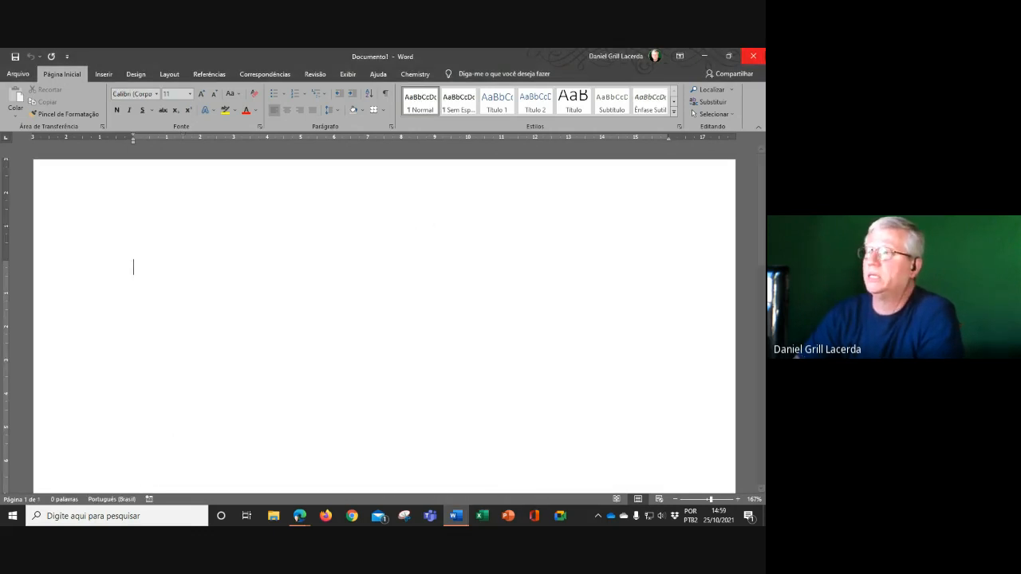
{"action": "left_click", "coordinate": [753, 55]}
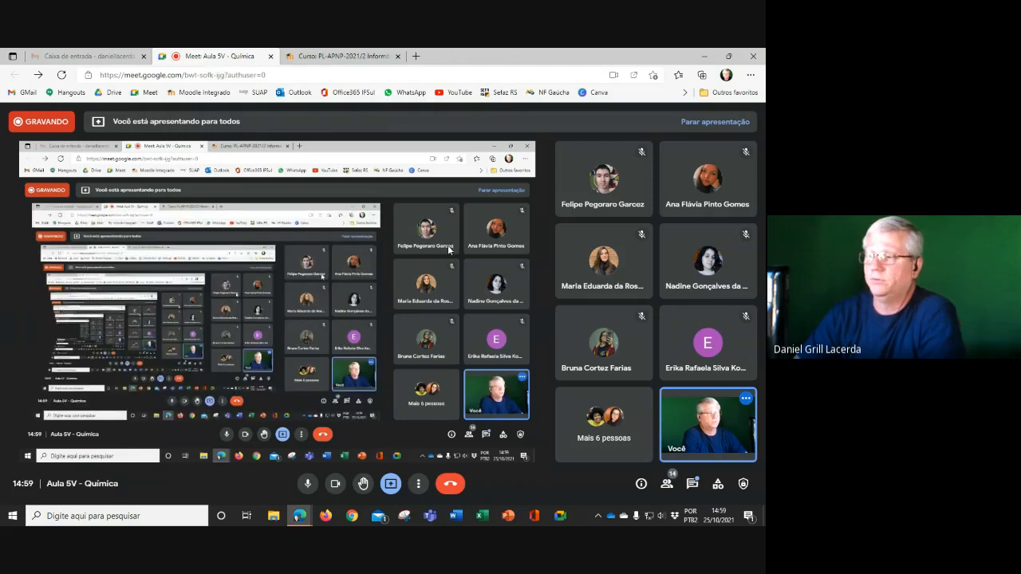
- Stop the recording of the class meeting in Google Meet
{"action": "left_click", "coordinate": [419, 485]}
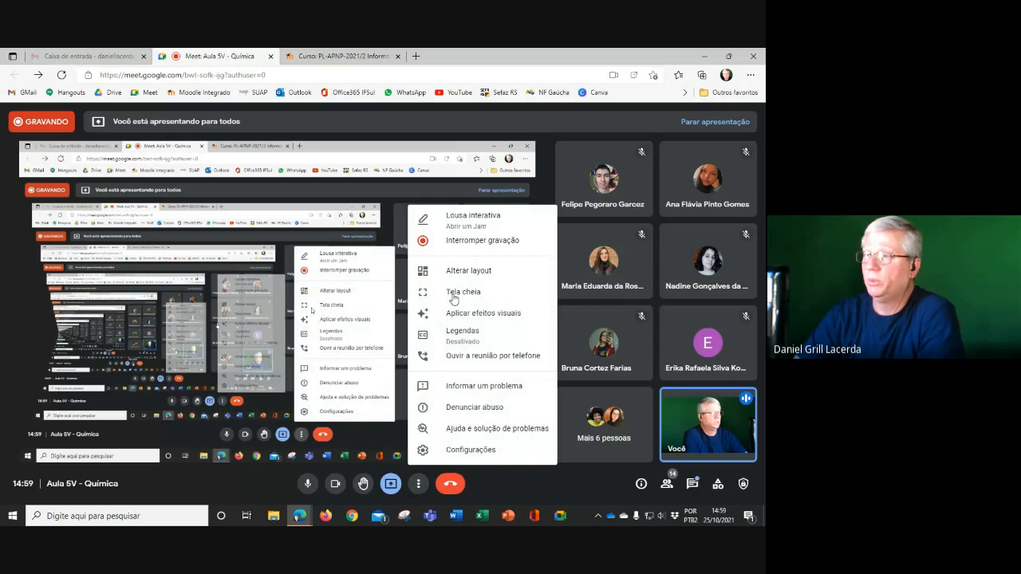
{"action": "left_click", "coordinate": [483, 241]}
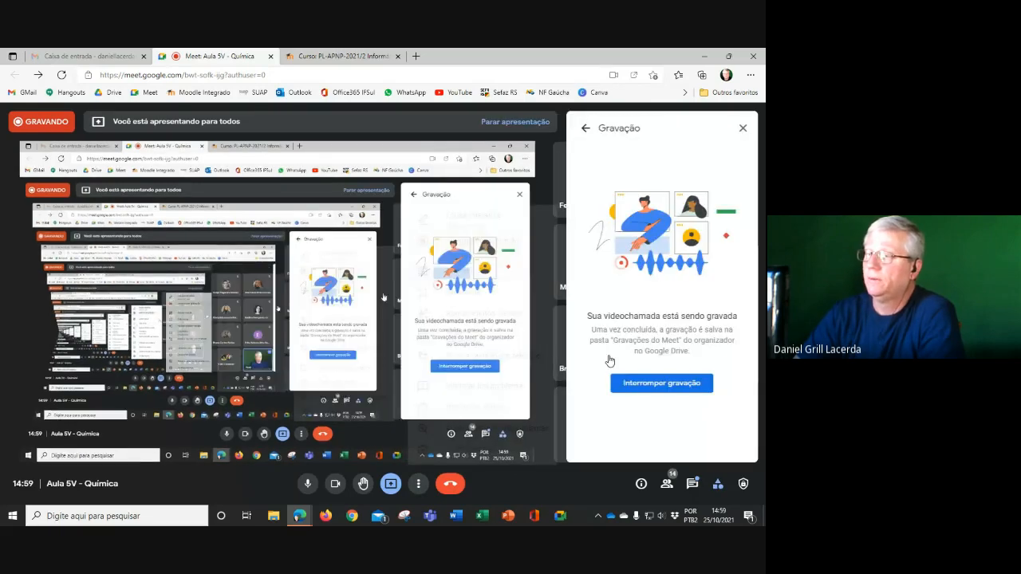
{"action": "left_click", "coordinate": [644, 384]}
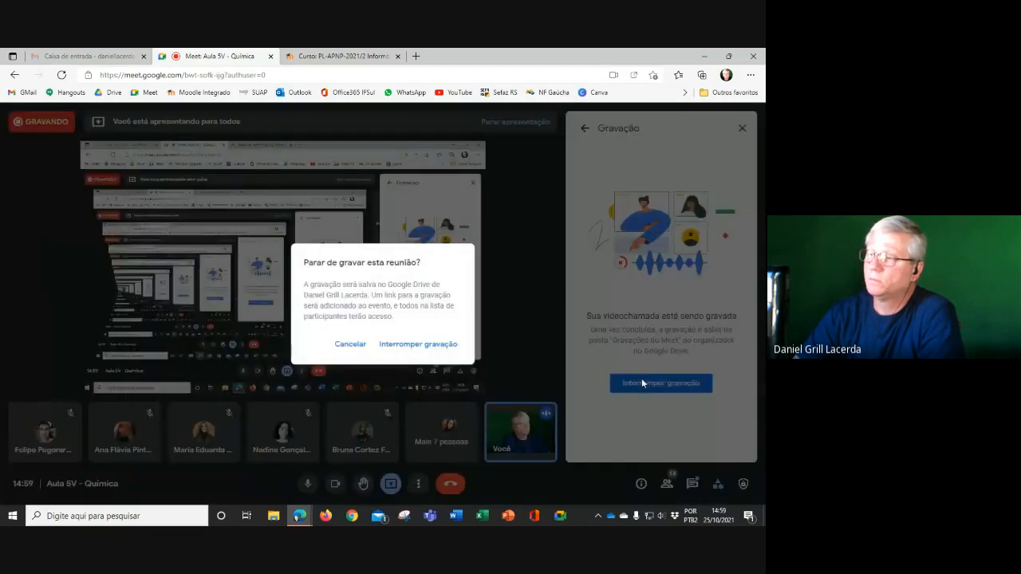